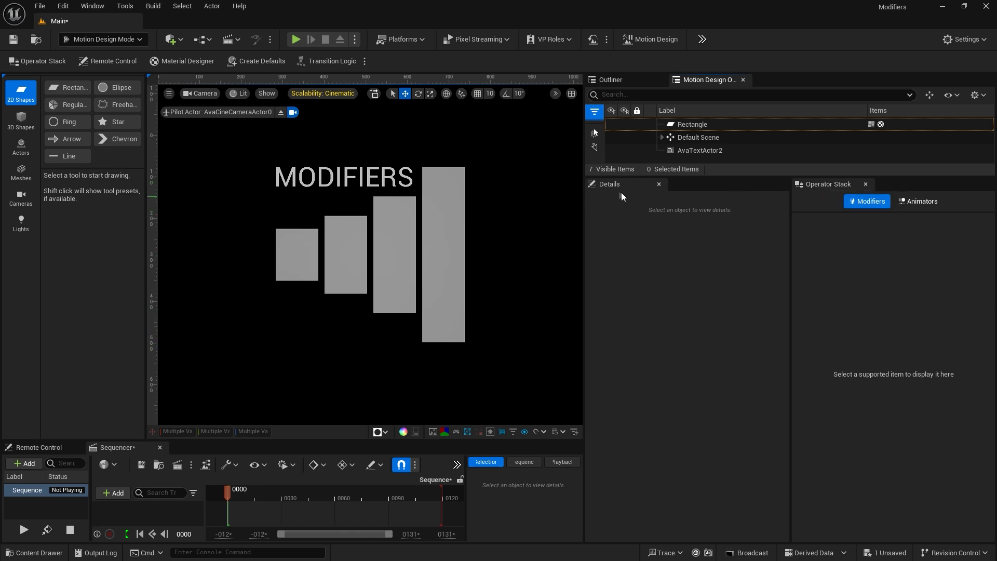
- Select the Rectangle in the outliner and view its material and shape details alongside its Pattern modifier
{"action": "left_click", "coordinate": [690, 124]}
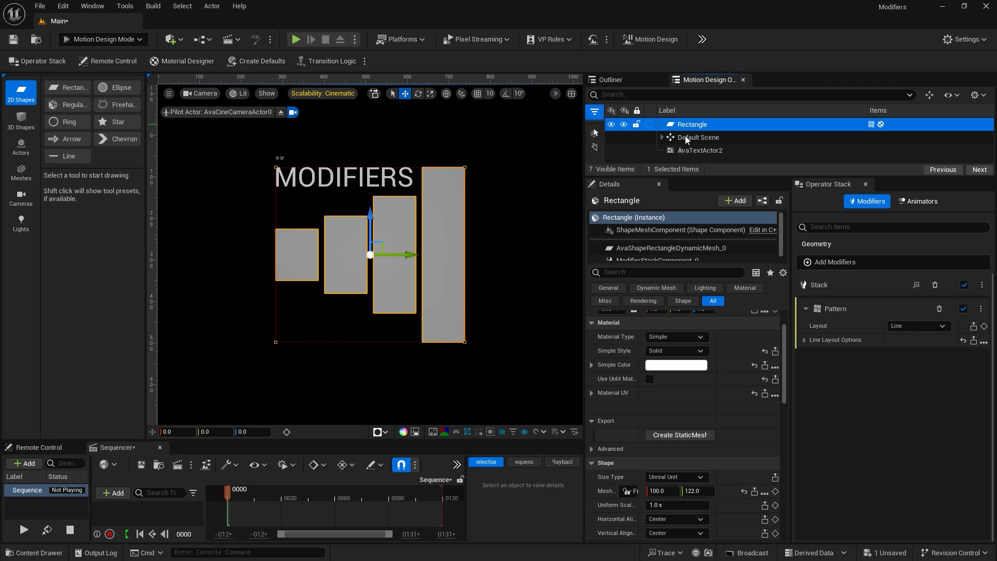
{"action": "scroll", "coordinate": [680, 385], "scroll_direction": "up", "scroll_amount": 3}
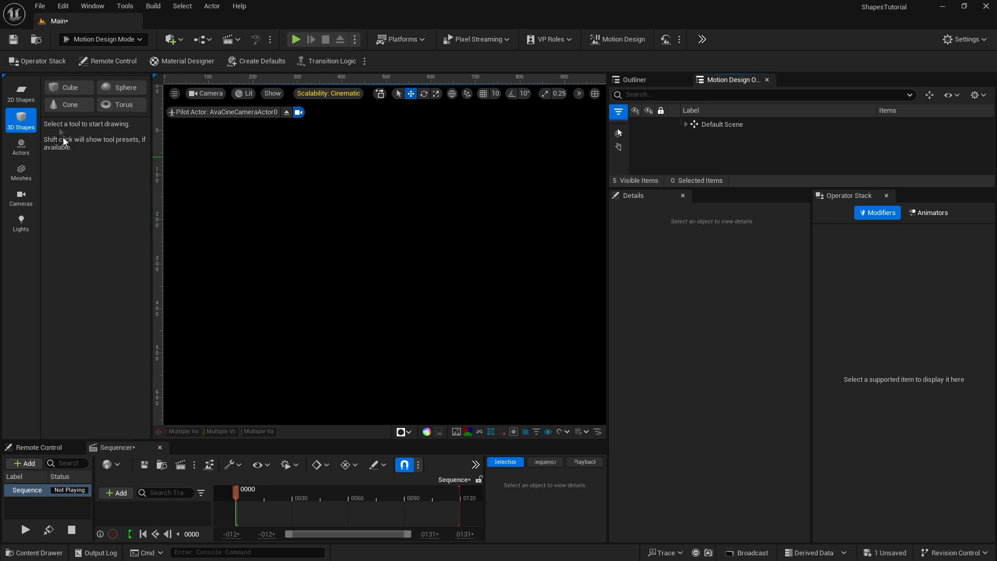
- Add a default cube at the middle of the viewport and rotate it to about 48° in Y and 23° in Z
{"action": "left_click", "coordinate": [66, 86]}
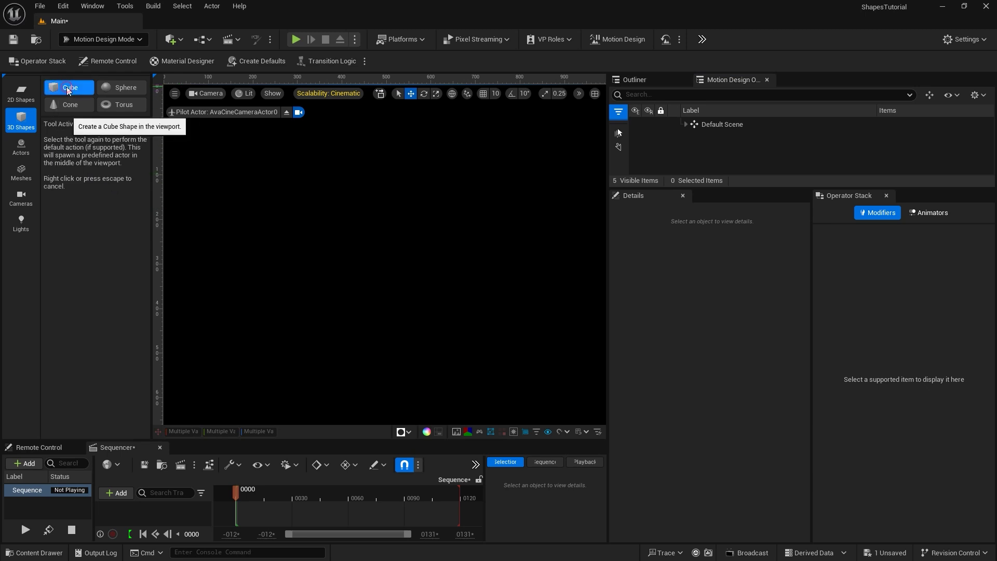
{"action": "left_click", "coordinate": [66, 86]}
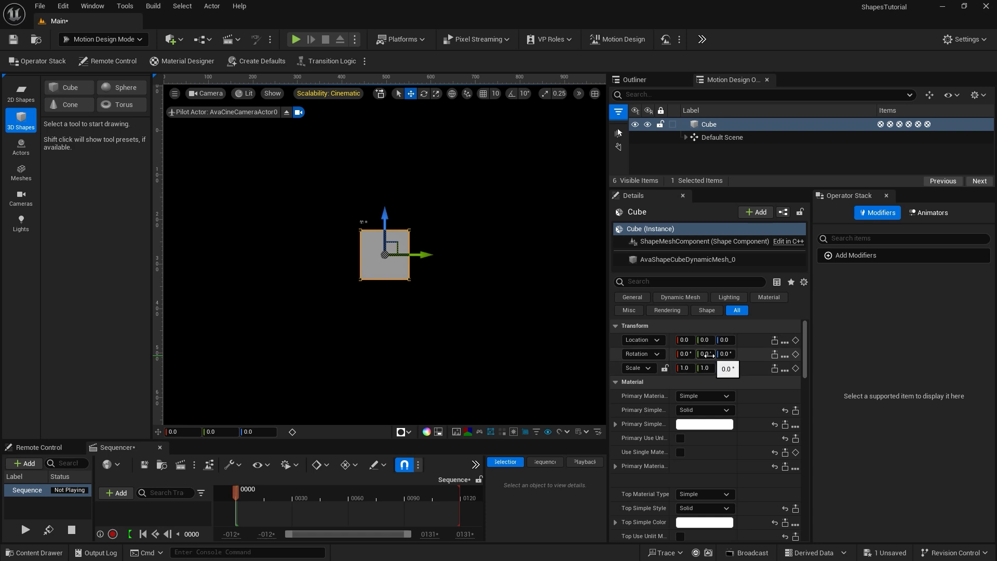
{"action": "left_click_drag", "start_coordinate": [705, 354], "coordinate": [803, 464]}
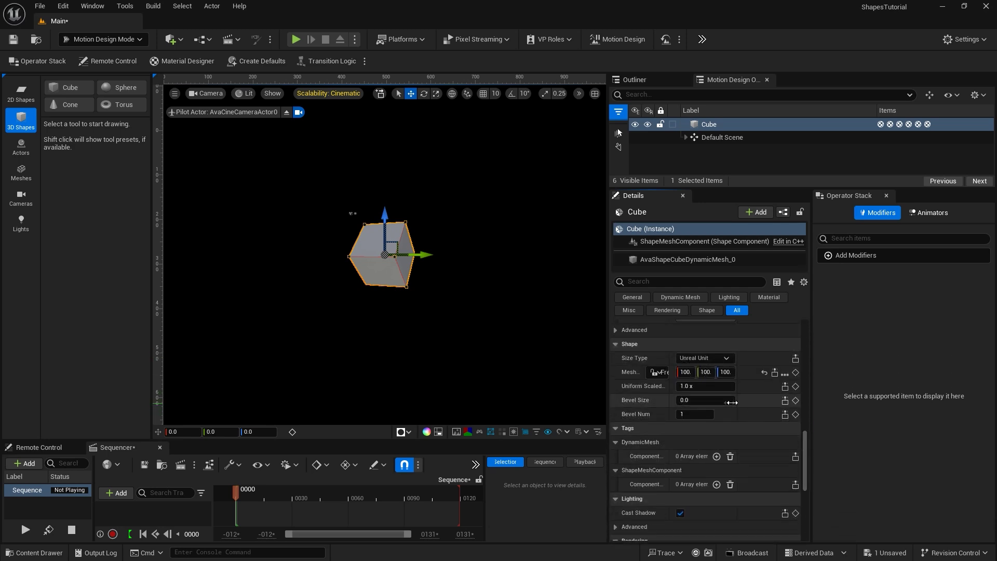
- Set the cube's mesh size to Free scaling and stretch its Z size to about 411
{"action": "left_click", "coordinate": [654, 373]}
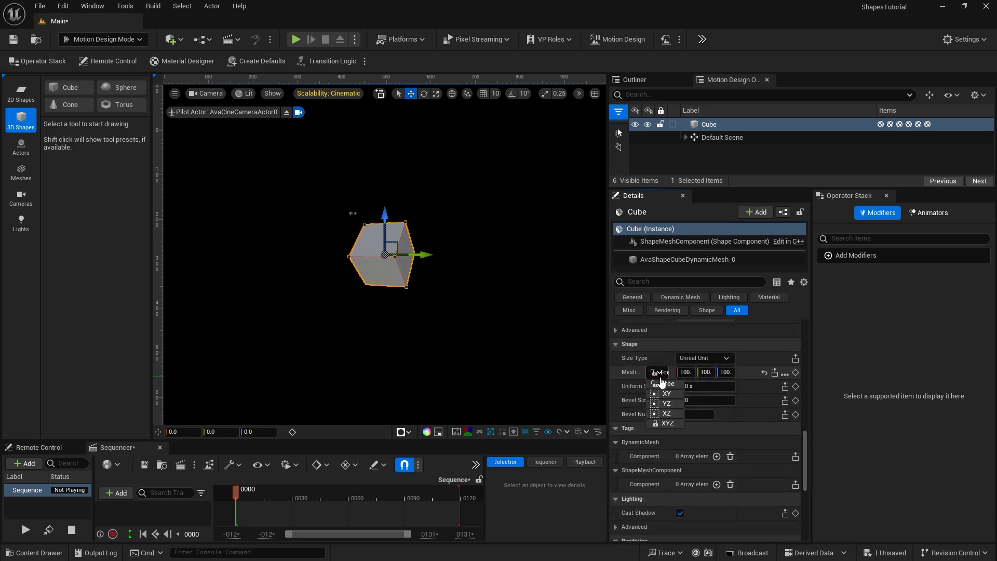
{"action": "left_click", "coordinate": [665, 387]}
{"action": "left_click_drag", "start_coordinate": [725, 372], "coordinate": [739, 397]}
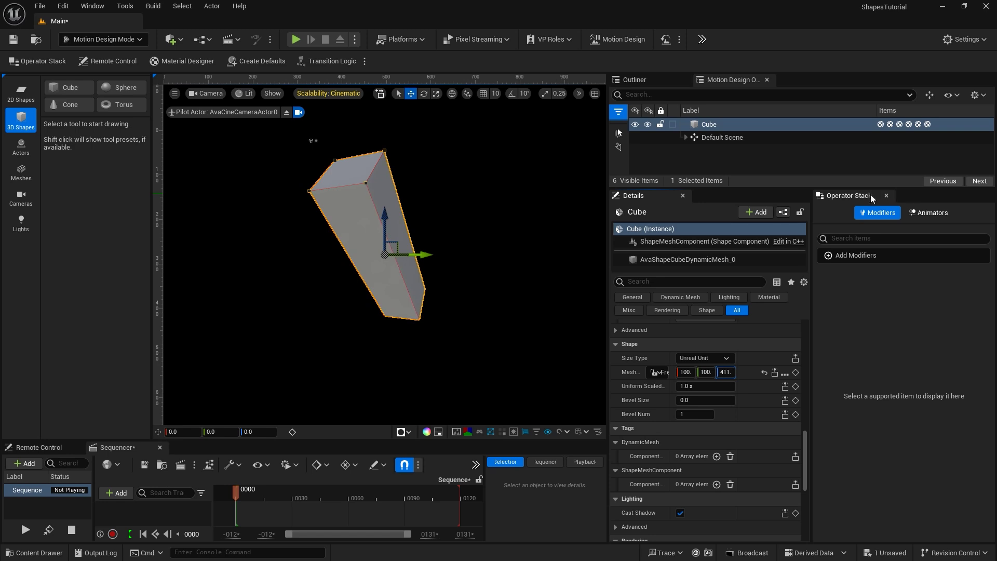
- Add a Bend modifier to the cube and set the cuts of its Subdivide modifier to 15
{"action": "left_click", "coordinate": [862, 256]}
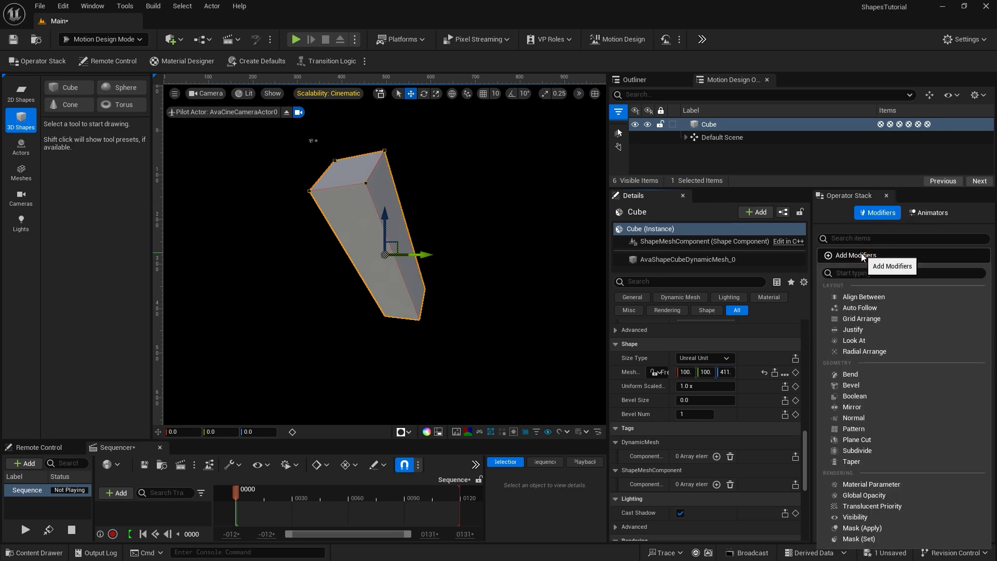
{"action": "left_click", "coordinate": [863, 375]}
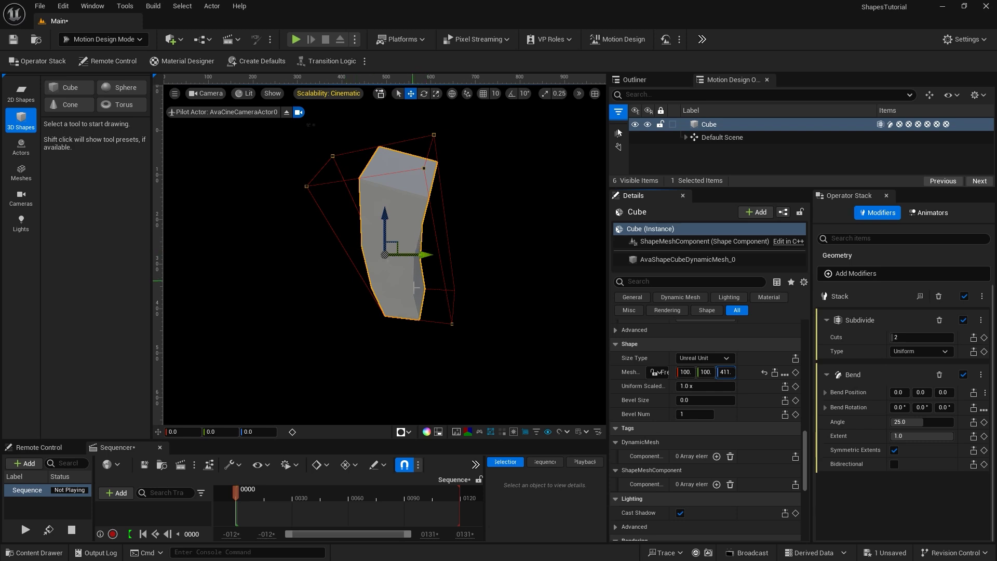
{"action": "left_click", "coordinate": [896, 338]}
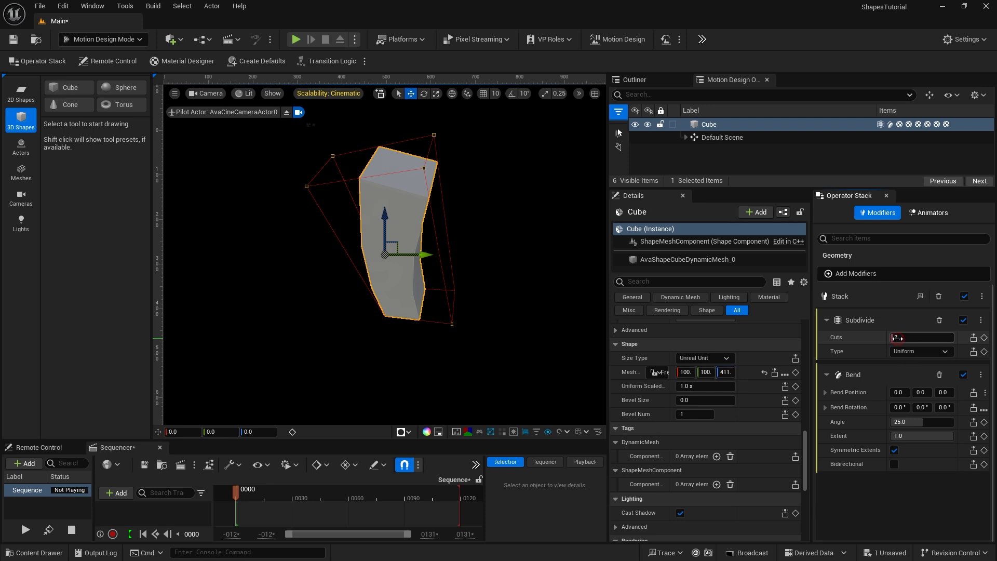
{"action": "type", "text": "15"}
{"action": "key", "text": "Return"}
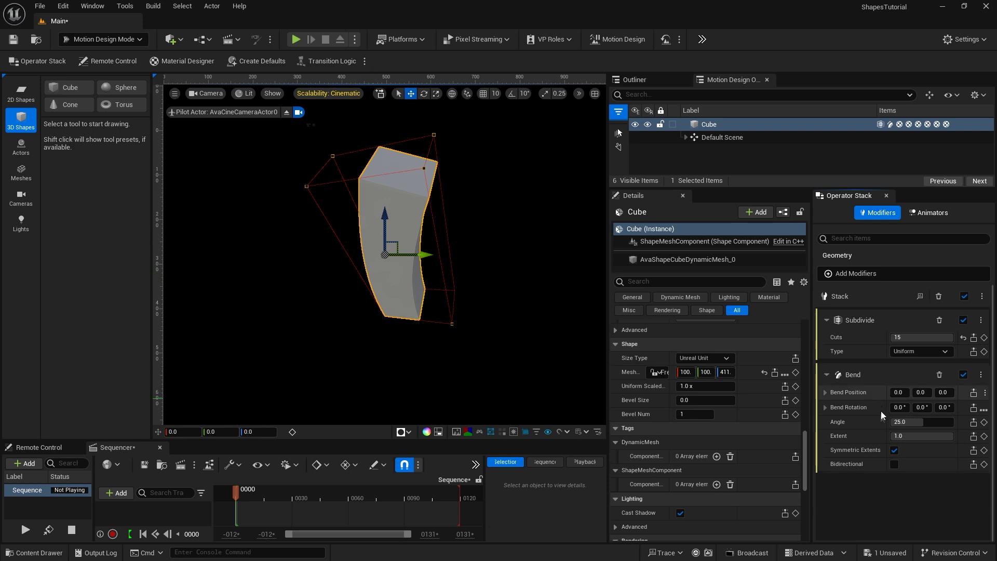
- Set the Bend angle to 90 and reduce the cube's Y rotation to about 6°
{"action": "left_click", "coordinate": [910, 422]}
{"action": "type", "text": "90"}
{"action": "key", "text": "Return"}
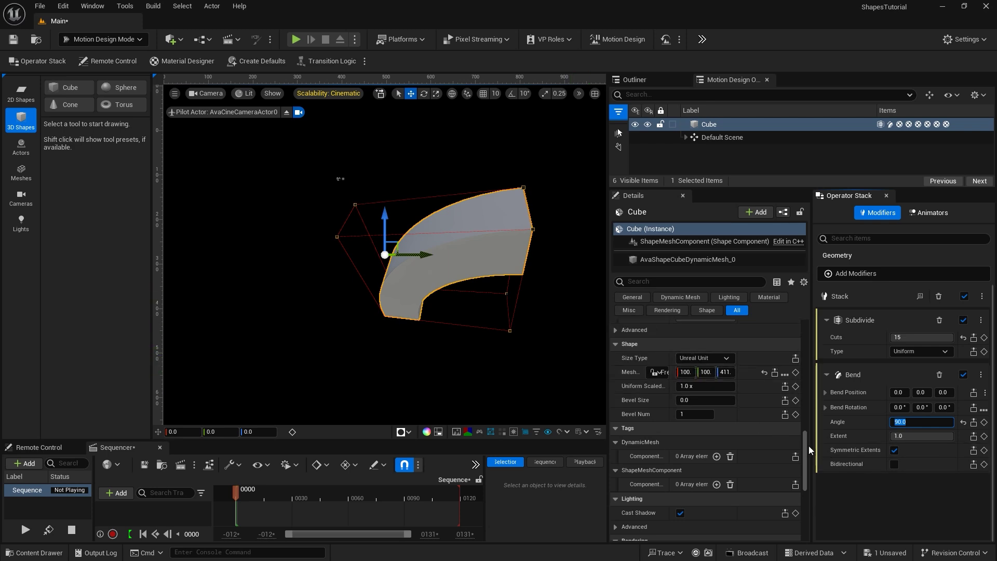
{"action": "left_click_drag", "start_coordinate": [807, 446], "coordinate": [797, 304]}
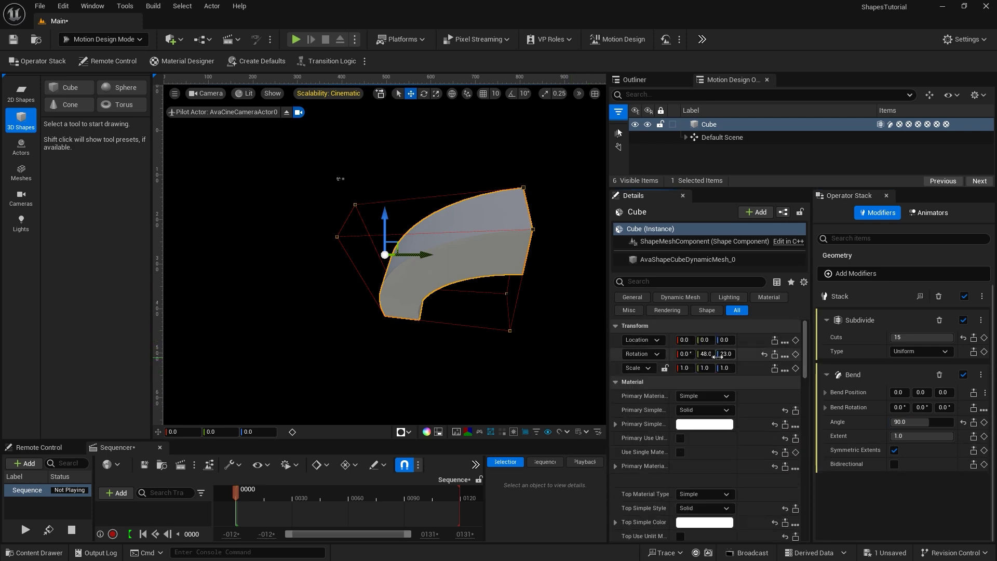
{"action": "left_click_drag", "start_coordinate": [707, 355], "coordinate": [684, 355]}
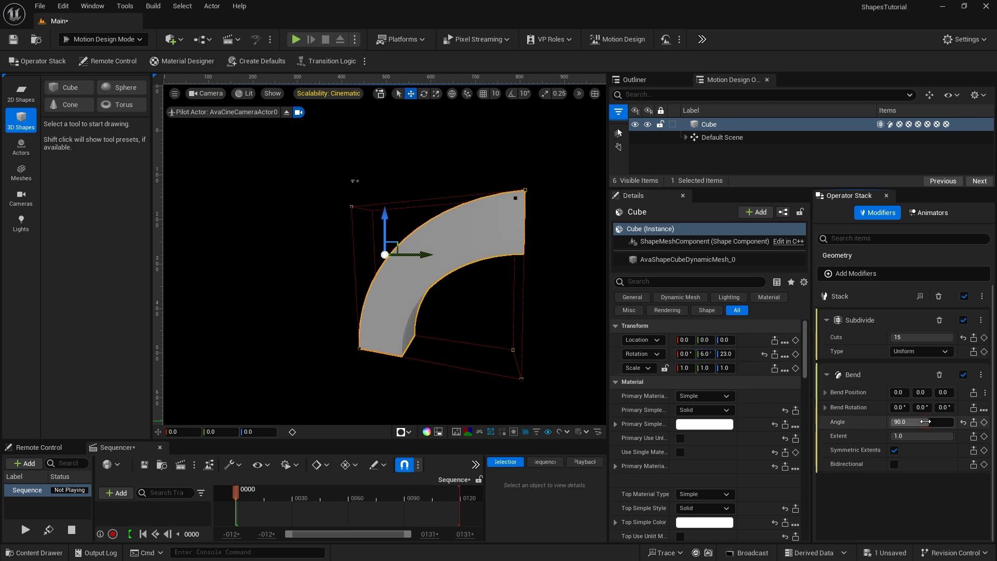
- Try varying the Bend angle to about 66 and set it back to 90
{"action": "mouse_move", "coordinate": [925, 422]}
{"action": "left_mouse_down"}
{"action": "mouse_move", "coordinate": [953, 421]}
{"action": "mouse_move", "coordinate": [925, 422]}
{"action": "left_mouse_up"}
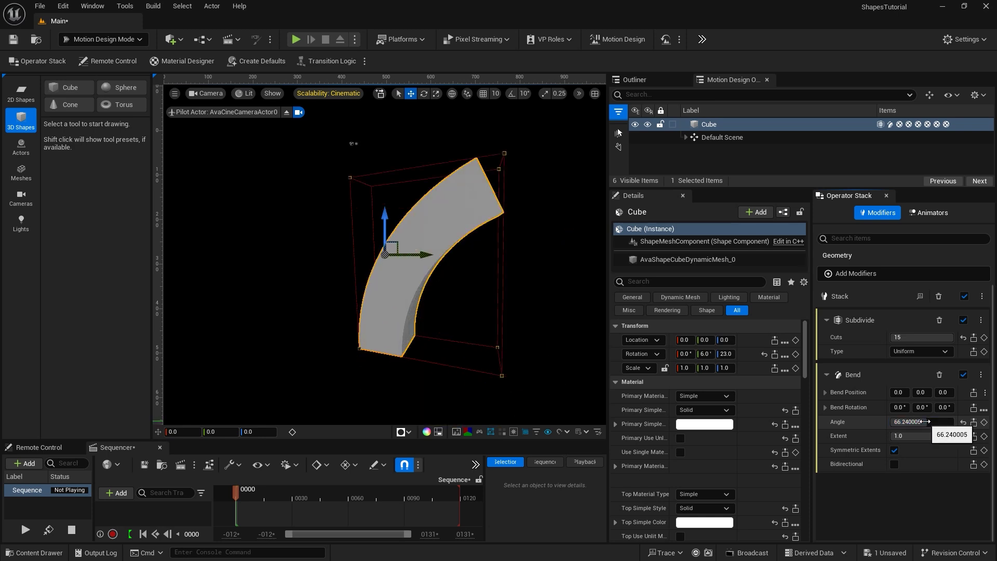
{"action": "left_click", "coordinate": [924, 422]}
{"action": "type", "text": "90"}
{"action": "key", "text": "Return"}
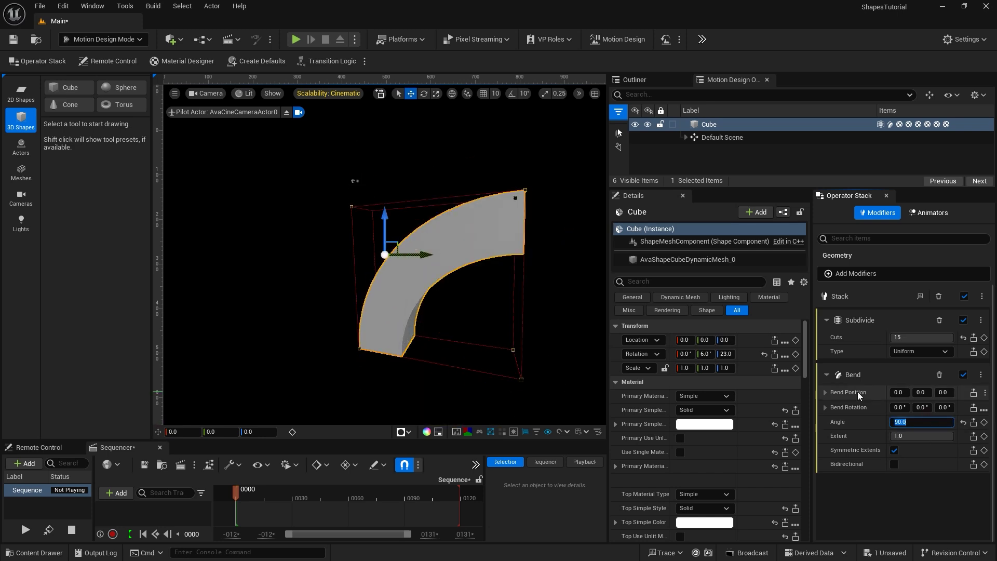
- Try shifting the Bend position in Y and Z and reset it to its default
{"action": "left_click", "coordinate": [922, 393]}
{"action": "left_click_drag", "start_coordinate": [921, 393], "coordinate": [952, 392]}
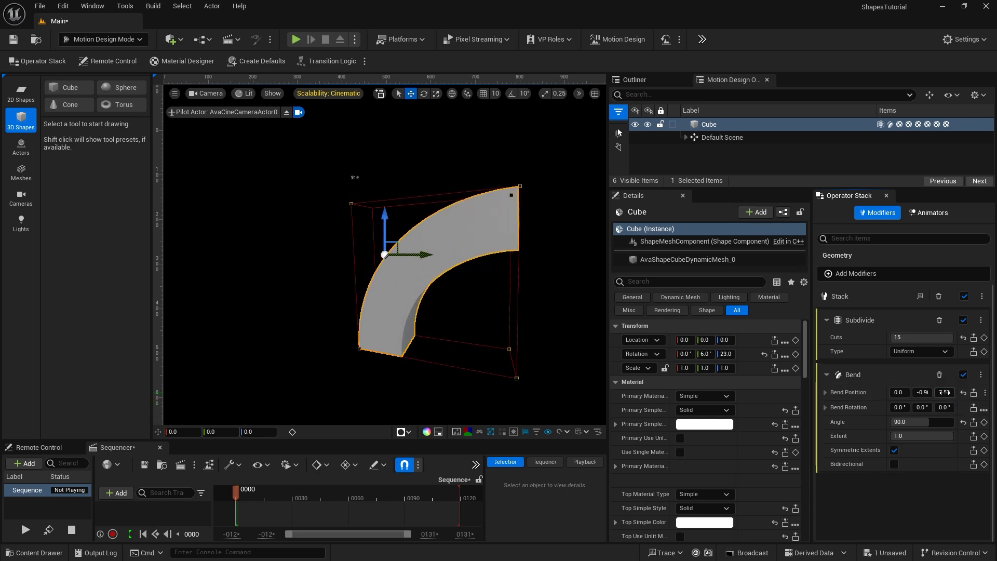
{"action": "left_click", "coordinate": [963, 393]}
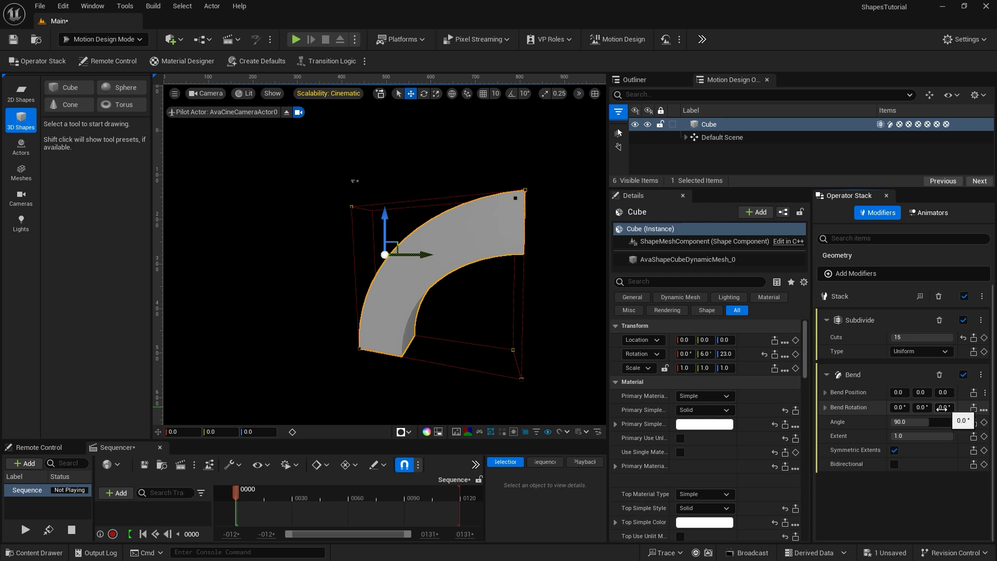
- Try changing the Bend rotation in Z, reset it to default, and try varying the Bend extent
{"action": "mouse_move", "coordinate": [944, 407]}
{"action": "left_mouse_down"}
{"action": "mouse_move", "coordinate": [988, 407]}
{"action": "mouse_move", "coordinate": [944, 407]}
{"action": "left_mouse_up"}
{"action": "left_click", "coordinate": [963, 407]}
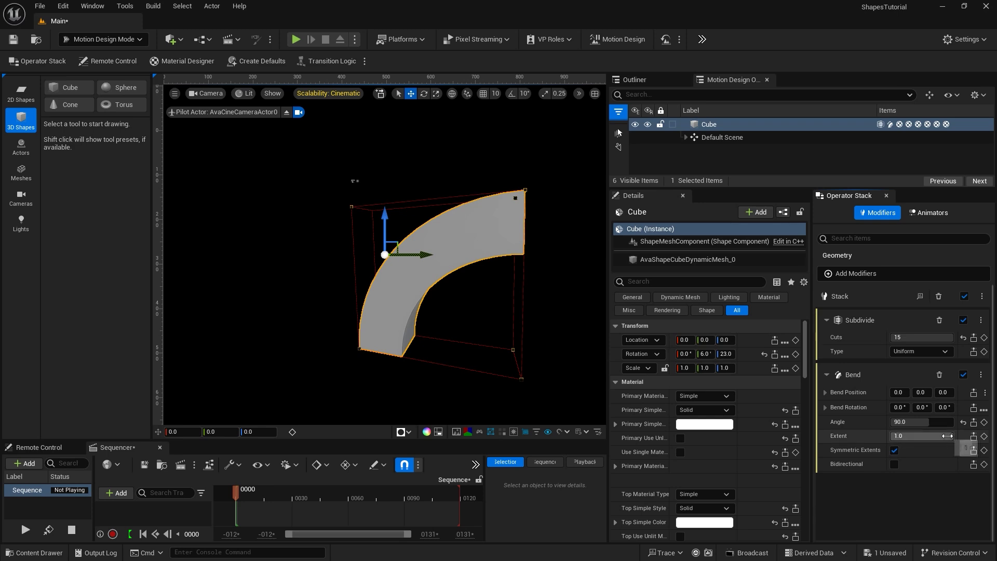
{"action": "mouse_move", "coordinate": [948, 436]}
{"action": "left_mouse_down"}
{"action": "mouse_move", "coordinate": [905, 436]}
{"action": "mouse_move", "coordinate": [953, 435]}
{"action": "left_mouse_up"}
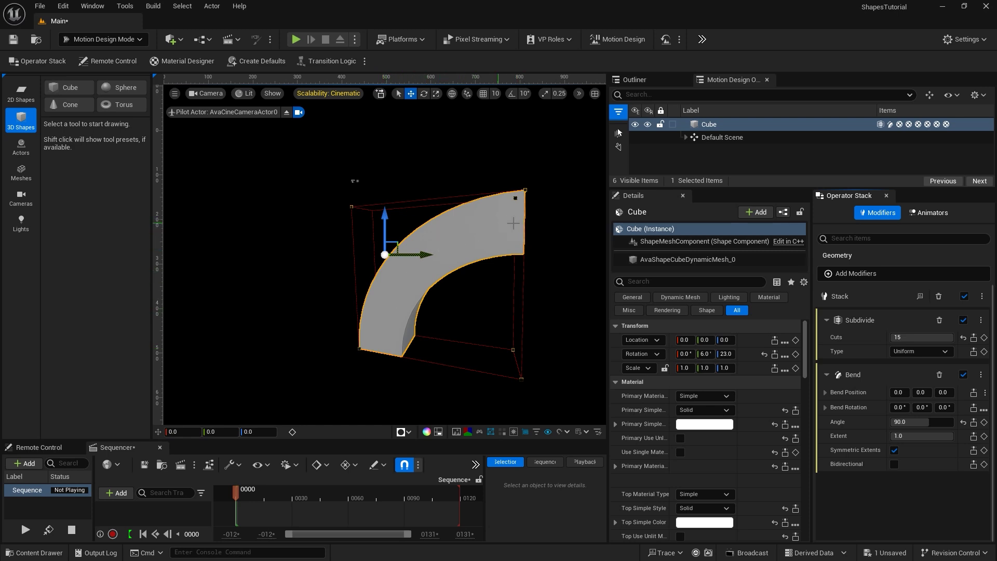
- Switch the Bend's Symmetric Extents off and on again, and enable Bidirectional
{"action": "left_click", "coordinate": [894, 450]}
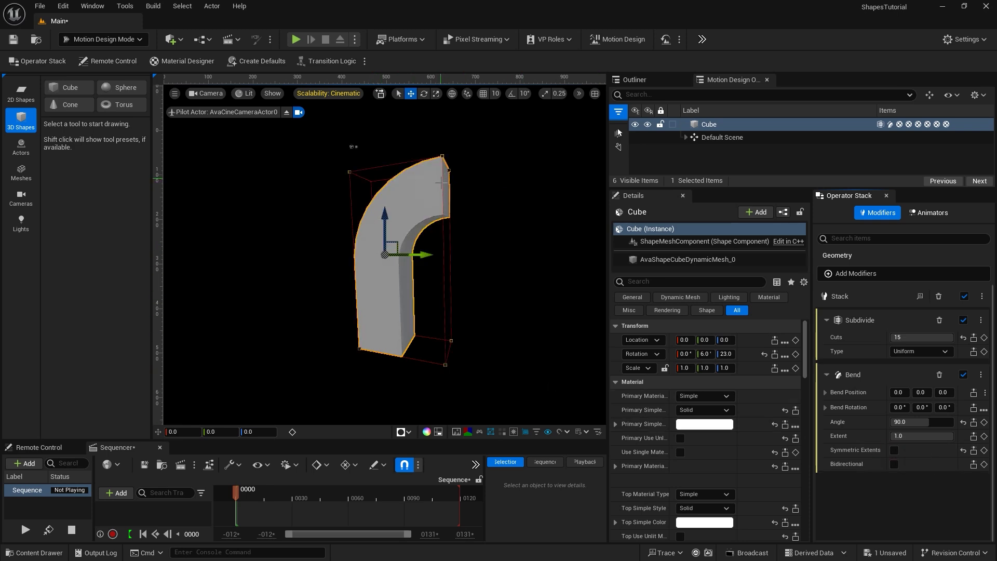
{"action": "left_click", "coordinate": [894, 450]}
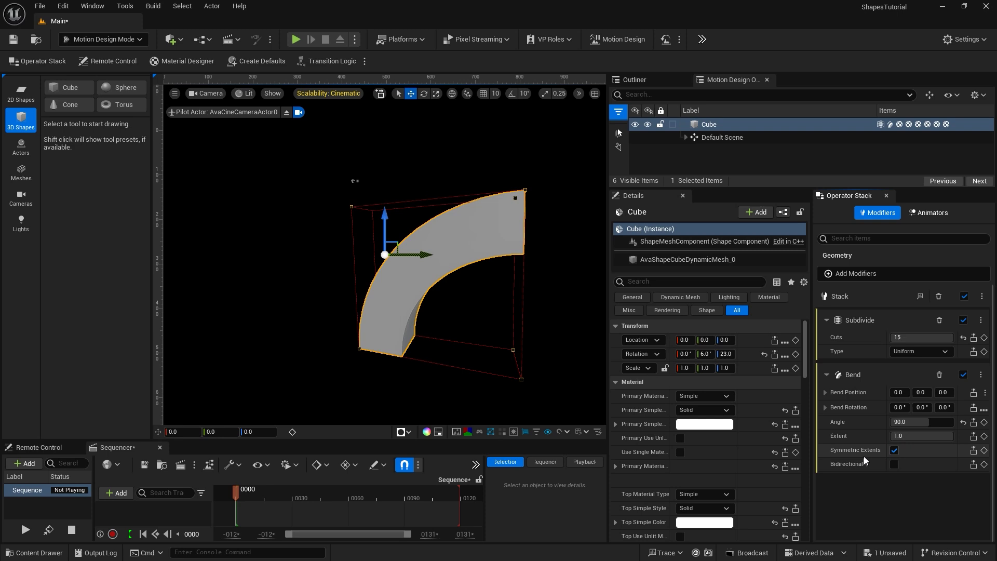
{"action": "left_click", "coordinate": [894, 464]}
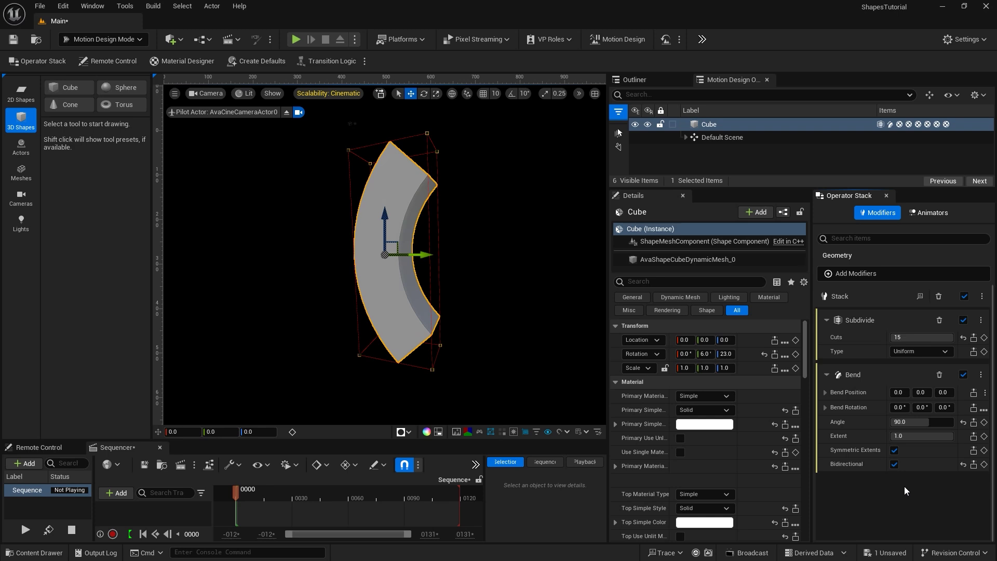
- Disable the Bend modifier on the cube and delete both the Bend and Subdivide modifiers
{"action": "left_click", "coordinate": [963, 375]}
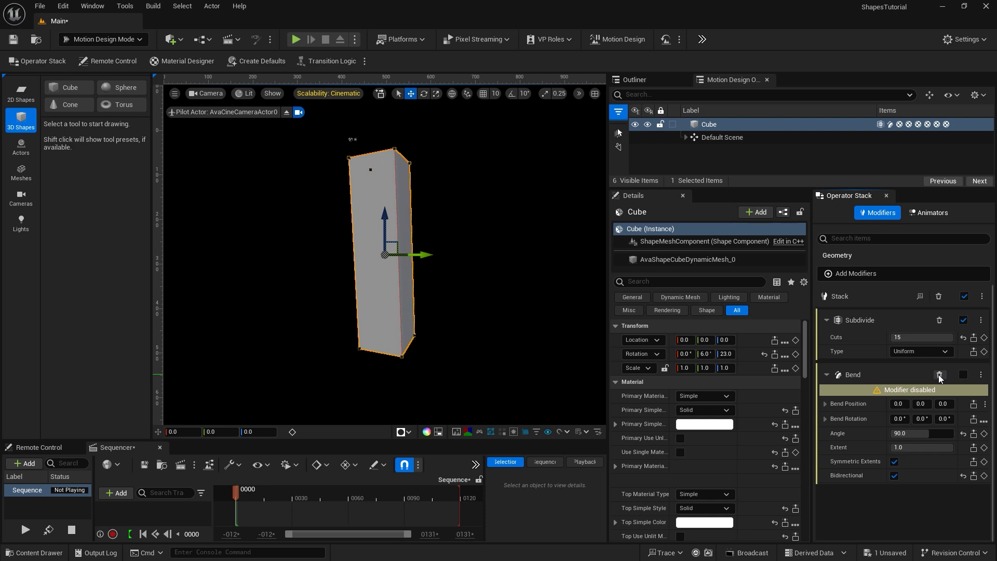
{"action": "left_click", "coordinate": [938, 375]}
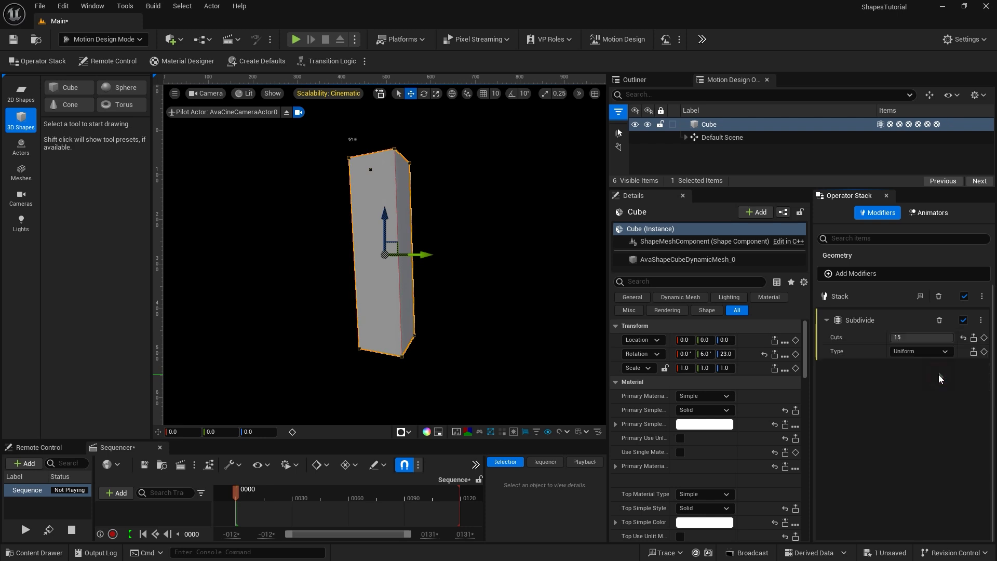
{"action": "left_click", "coordinate": [939, 320]}
- Select the Rectangle and delete its Bend and Subdivide modifiers
{"action": "left_click", "coordinate": [694, 129]}
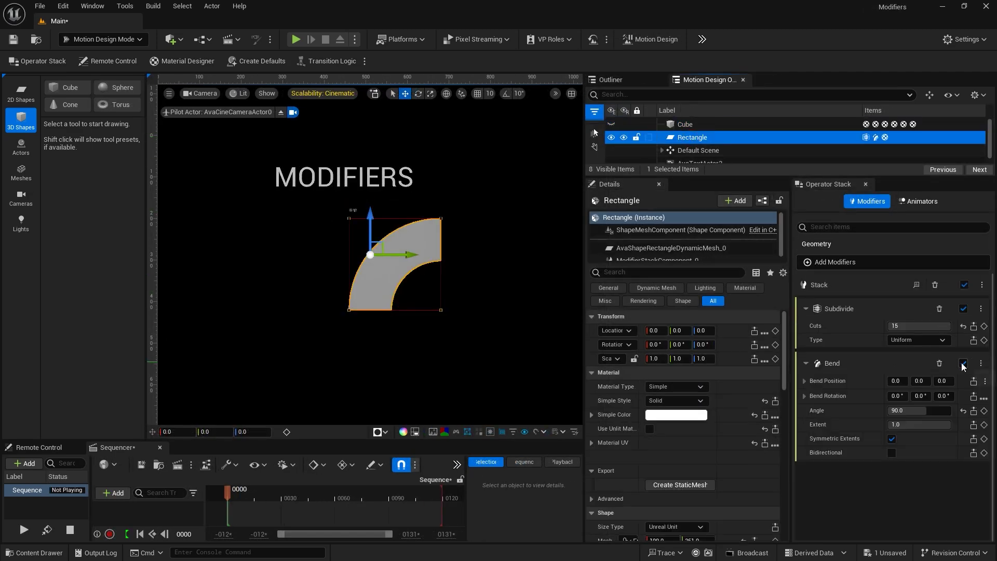
{"action": "left_click", "coordinate": [939, 363]}
{"action": "left_click", "coordinate": [939, 309]}
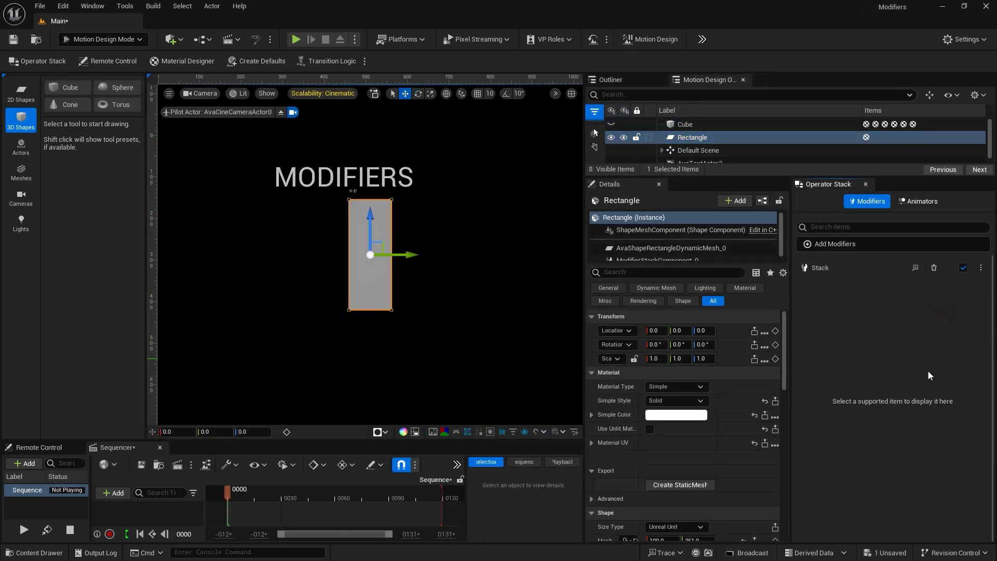
- Add an Extrude modifier to the Rectangle, turned to 57° in Z, with an extrude depth of about 89.26 cm
{"action": "left_click", "coordinate": [819, 244]}
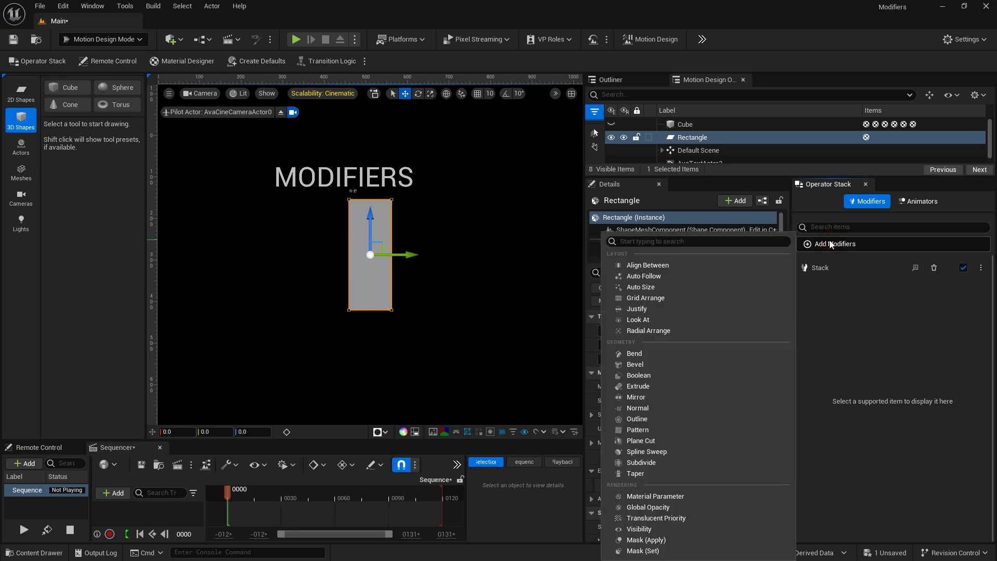
{"action": "left_click", "coordinate": [646, 386]}
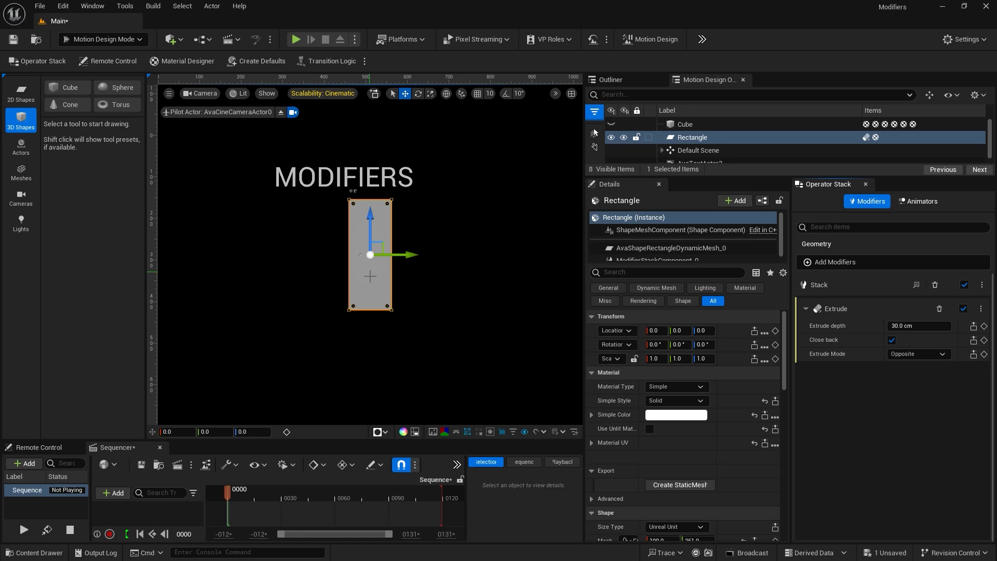
{"action": "left_click_drag", "start_coordinate": [703, 344], "coordinate": [733, 344]}
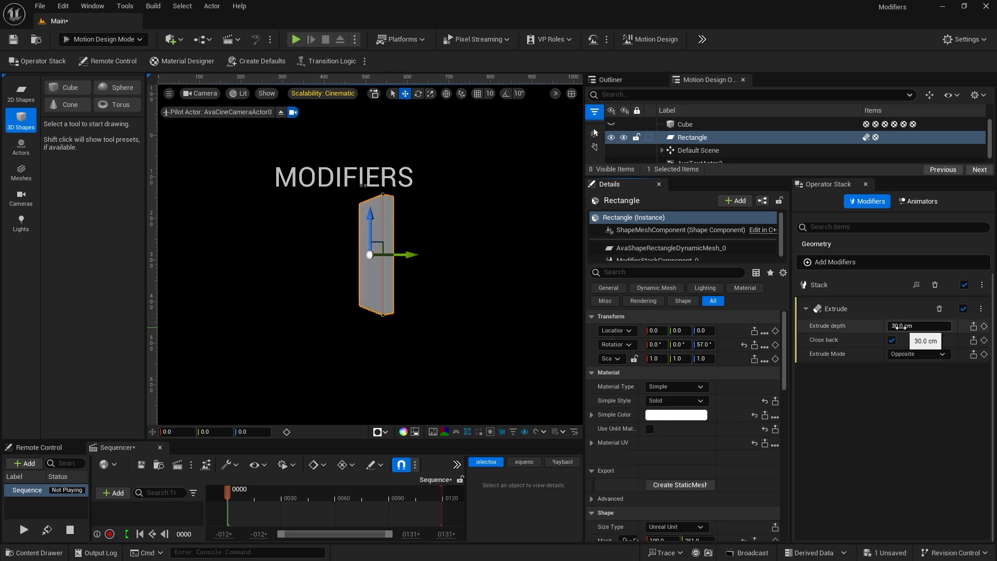
{"action": "left_click_drag", "start_coordinate": [901, 327], "coordinate": [923, 327]}
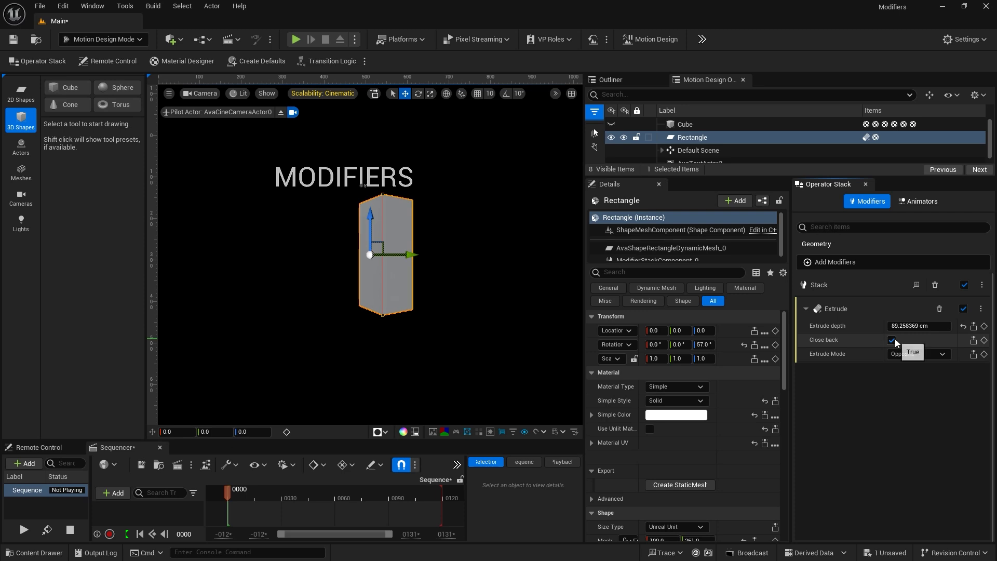
- Rotate the Rectangle to 126° in Z and switch the Extrude's Close back option off and on again
{"action": "left_click_drag", "start_coordinate": [704, 344], "coordinate": [738, 344]}
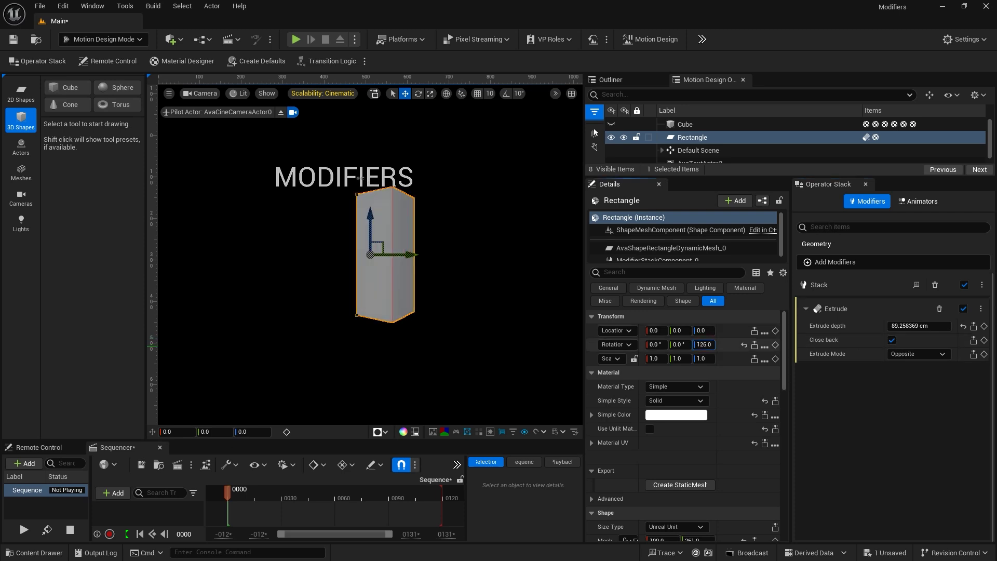
{"action": "left_click", "coordinate": [892, 341]}
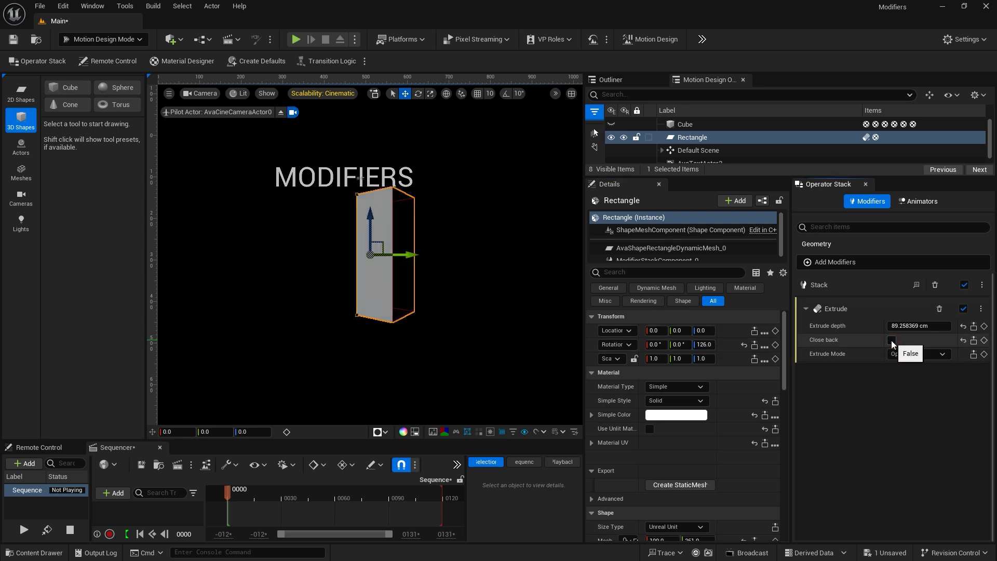
{"action": "left_click", "coordinate": [892, 340]}
- Rotate the Rectangle to 75° in Z and set the Extrude Mode to Front
{"action": "left_click_drag", "start_coordinate": [704, 345], "coordinate": [686, 344]}
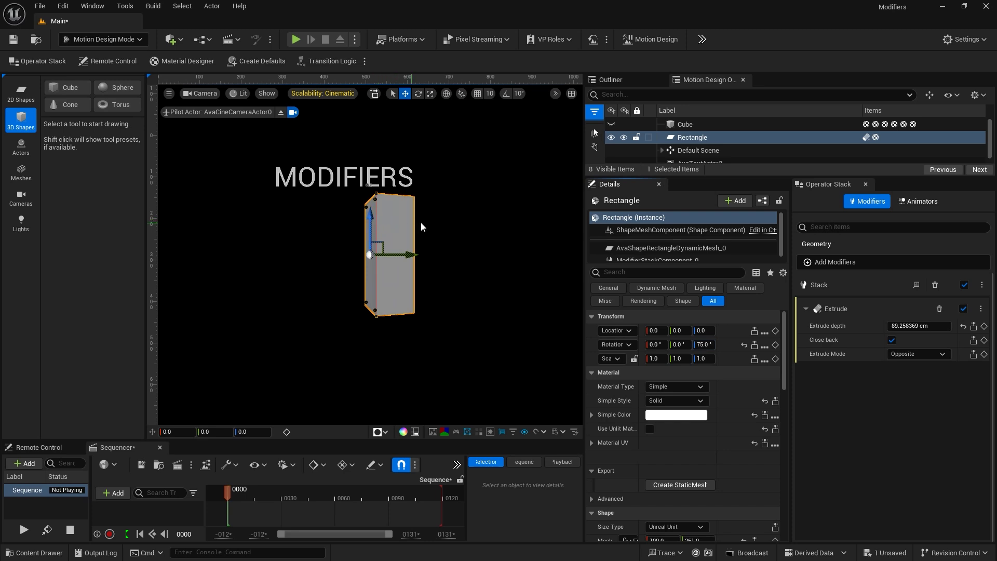
{"action": "left_click", "coordinate": [905, 354]}
{"action": "left_click", "coordinate": [909, 374]}
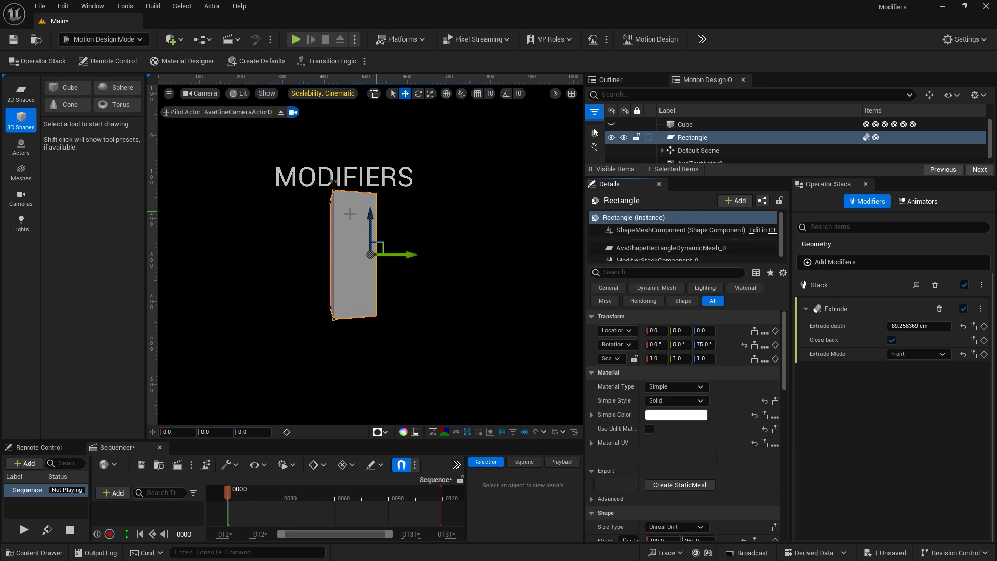
- Set the Rectangle's Extrude Mode to Symmetrical, and reset both the extrude depth and Extrude Mode to their defaults
{"action": "left_click", "coordinate": [908, 353]}
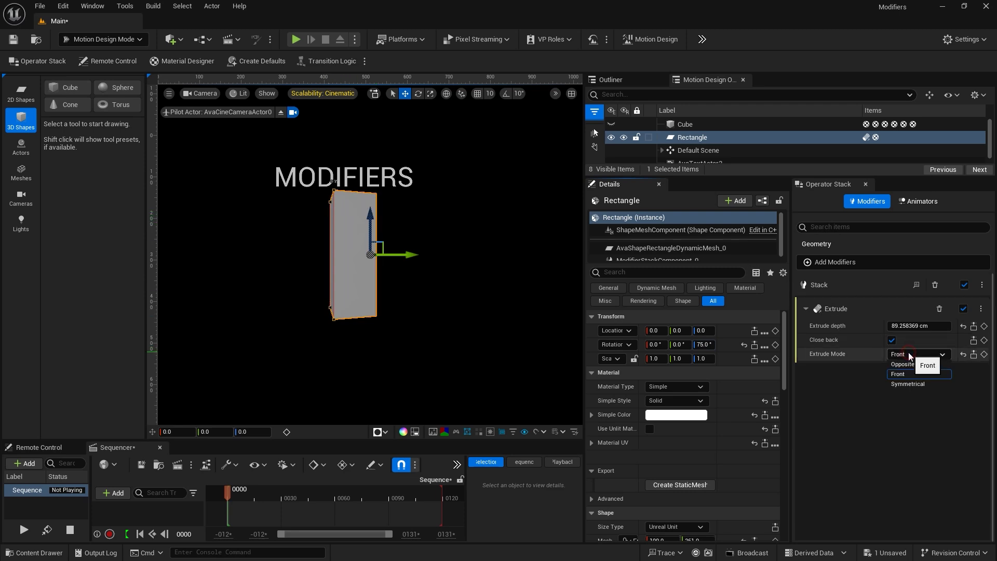
{"action": "left_click", "coordinate": [912, 381]}
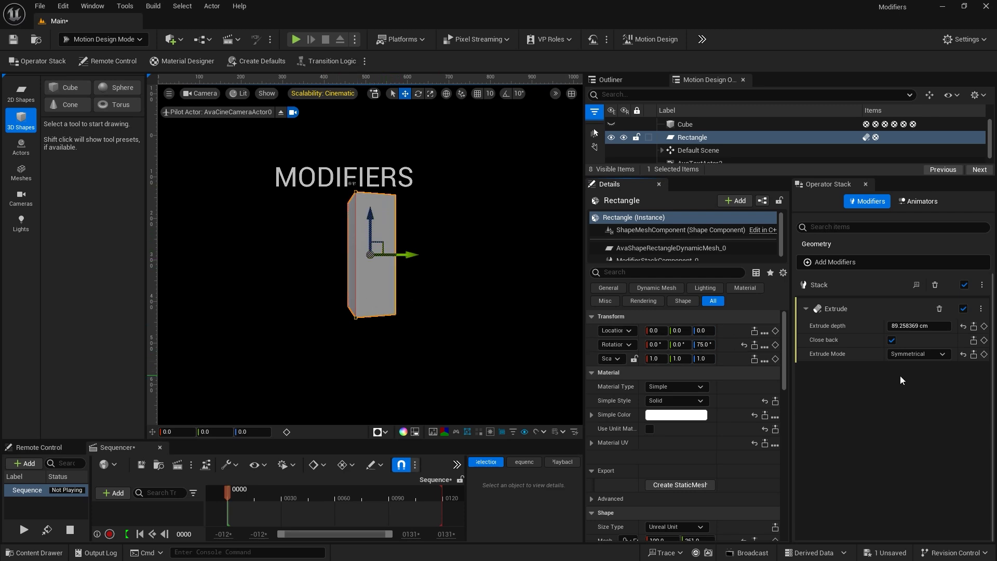
{"action": "left_click", "coordinate": [963, 326]}
{"action": "left_click", "coordinate": [963, 353]}
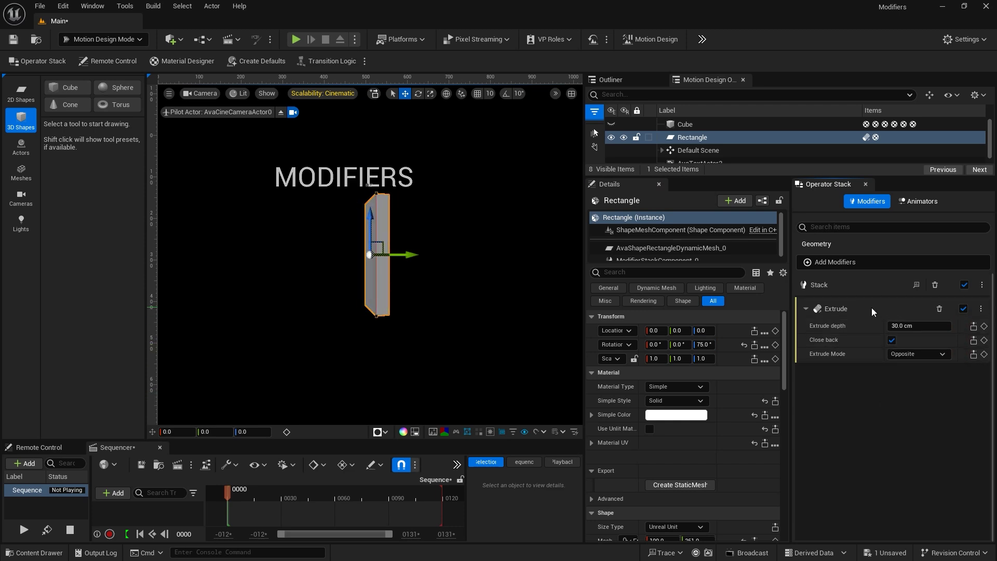
- Add a Bevel modifier to the Rectangle and move the shape closer to the camera, to about -286 in X
{"action": "left_click", "coordinate": [834, 260]}
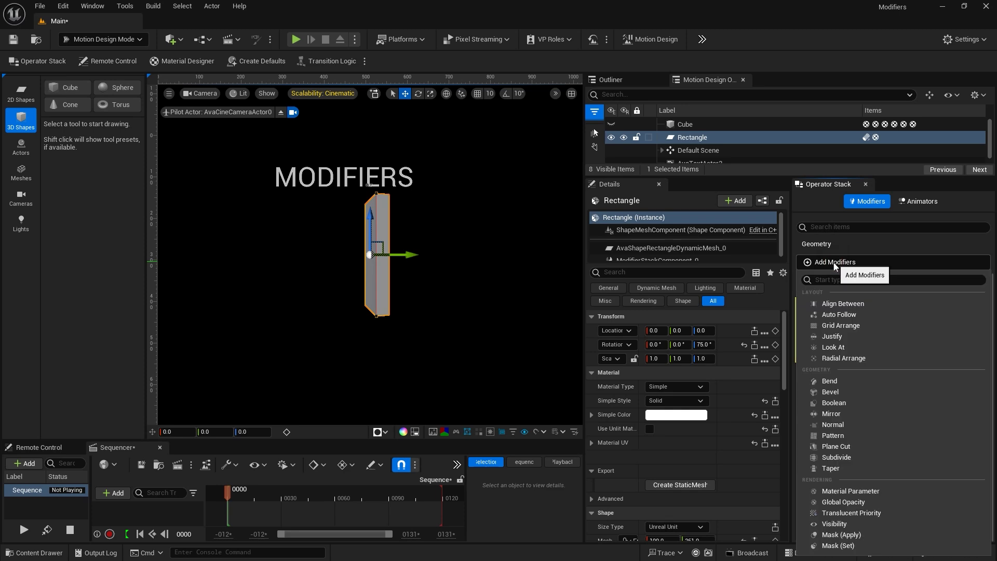
{"action": "left_click", "coordinate": [845, 392]}
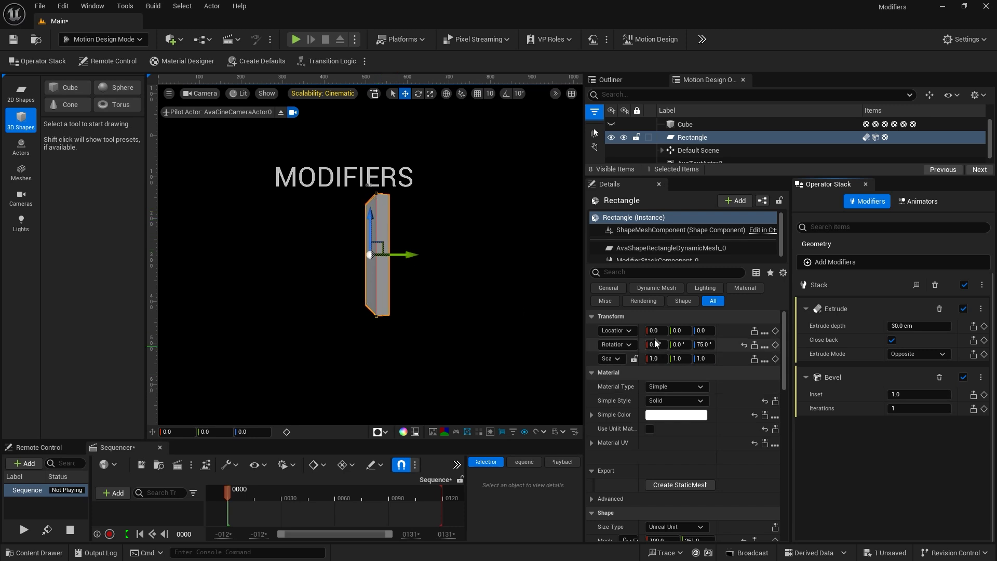
{"action": "left_click_drag", "start_coordinate": [655, 330], "coordinate": [573, 330]}
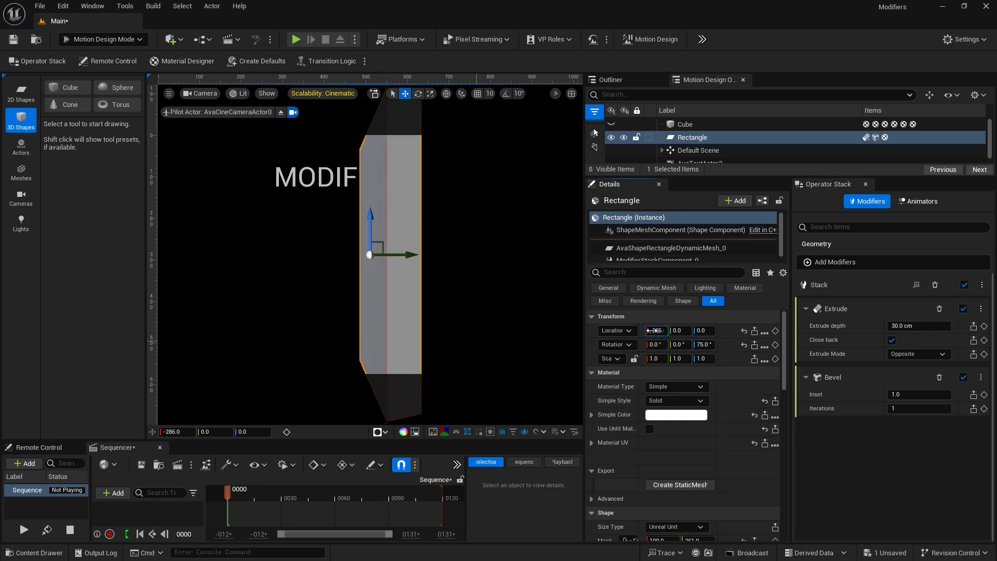
- Set the Bevel inset to about 5.02 and its iterations to 2, with the Rectangle rotated to 102° in Z
{"action": "left_click", "coordinate": [895, 394]}
{"action": "left_click_drag", "start_coordinate": [896, 394], "coordinate": [958, 394]}
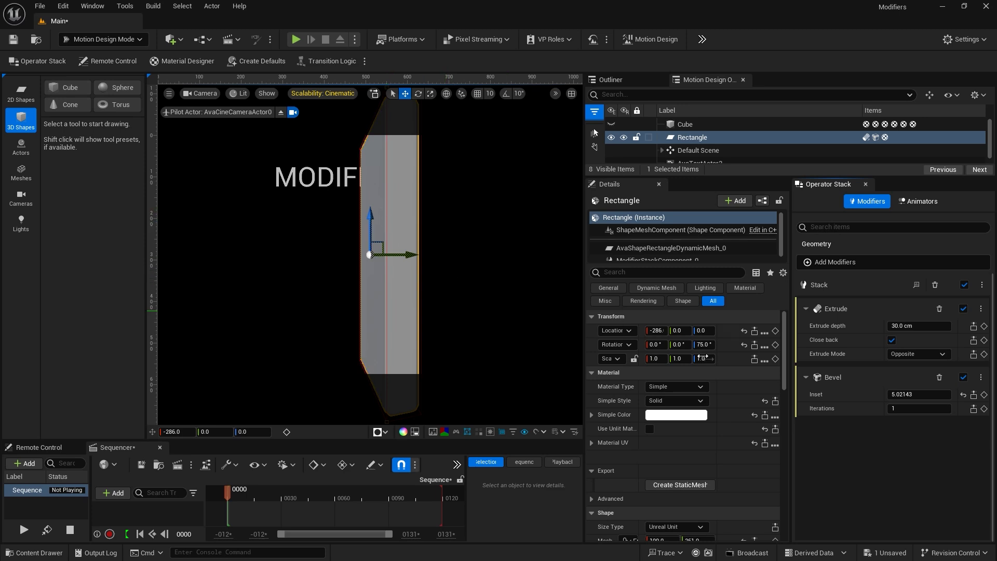
{"action": "left_click_drag", "start_coordinate": [703, 344], "coordinate": [729, 344]}
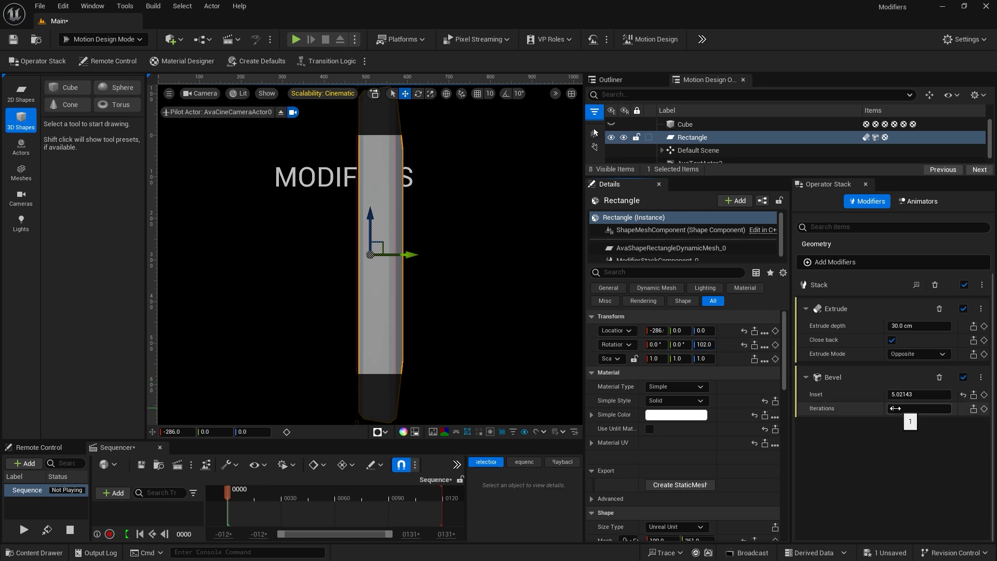
{"action": "left_click_drag", "start_coordinate": [919, 408], "coordinate": [929, 408]}
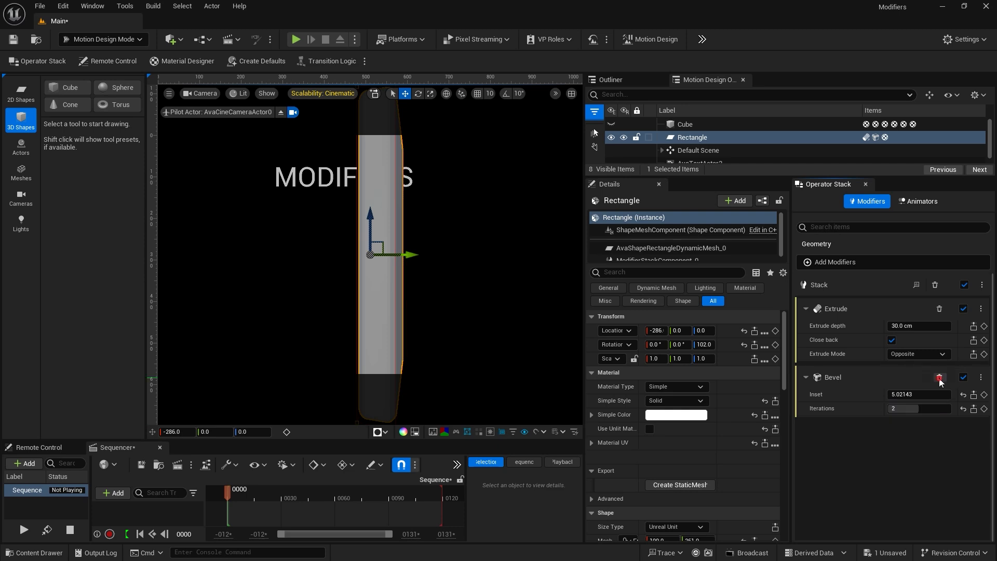
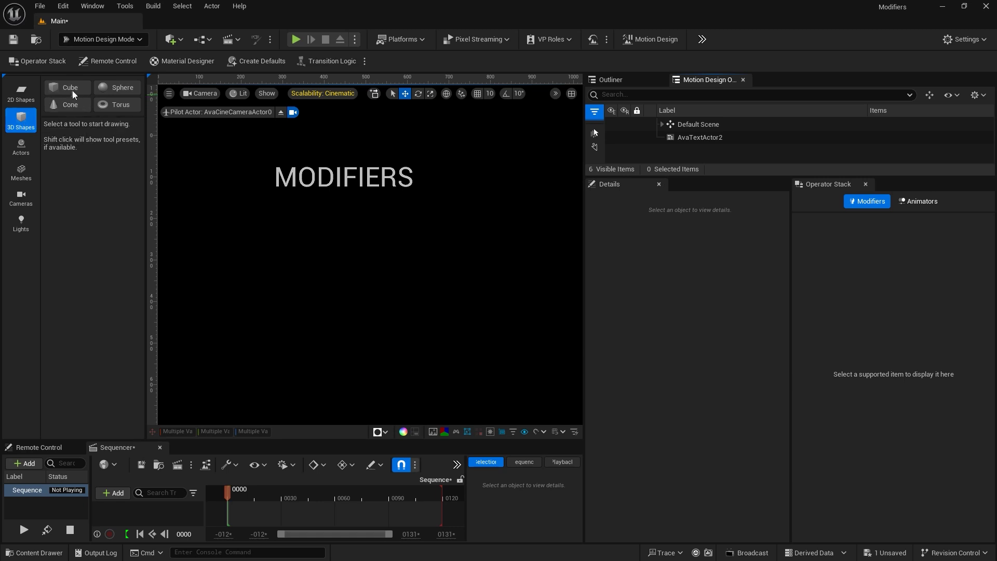
- Create a default Cube and a default Sphere, and set the Sphere's mesh size to 200 on all axes
{"action": "left_click", "coordinate": [67, 87]}
{"action": "left_click", "coordinate": [122, 89]}
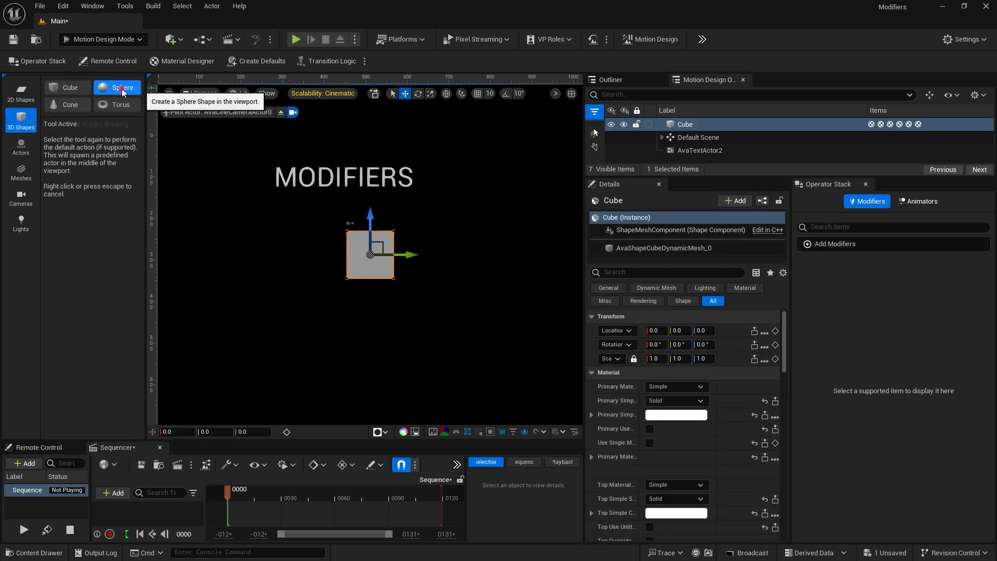
{"action": "scroll", "coordinate": [672, 418], "scroll_direction": "down", "scroll_amount": 2}
{"action": "scroll", "coordinate": [672, 418], "scroll_direction": "down", "scroll_amount": 2}
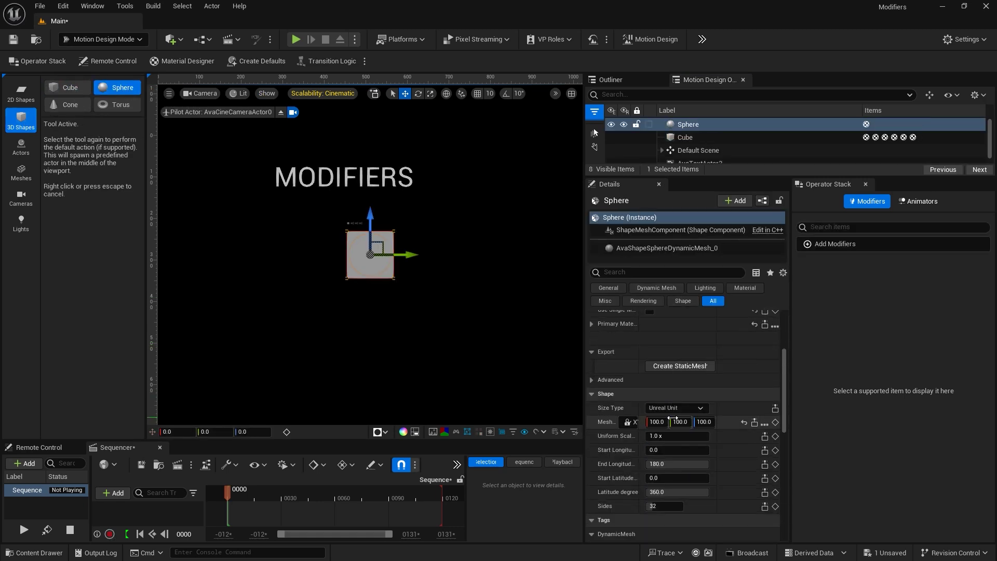
{"action": "left_click", "coordinate": [656, 421]}
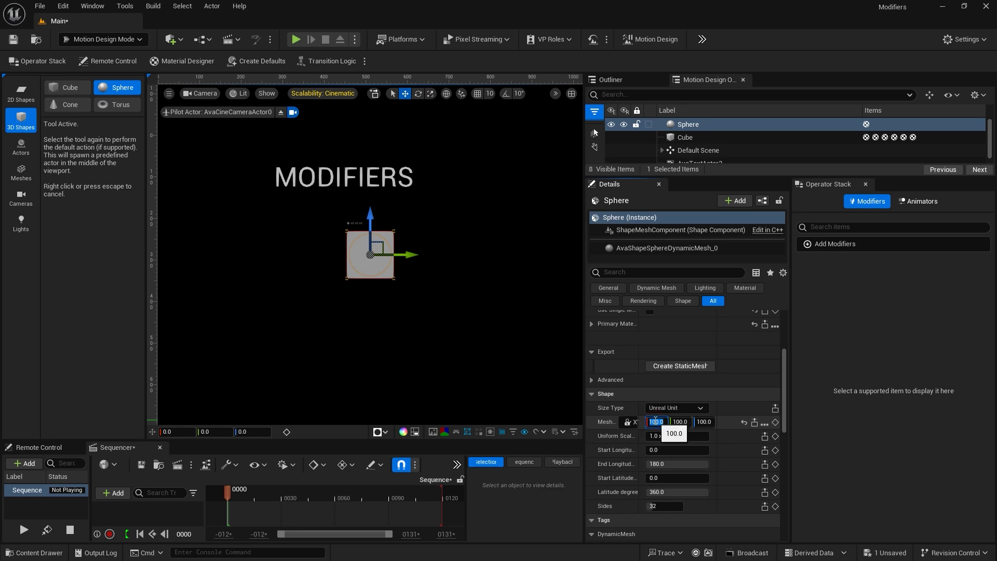
{"action": "type", "text": "200"}
{"action": "key", "text": "Return"}
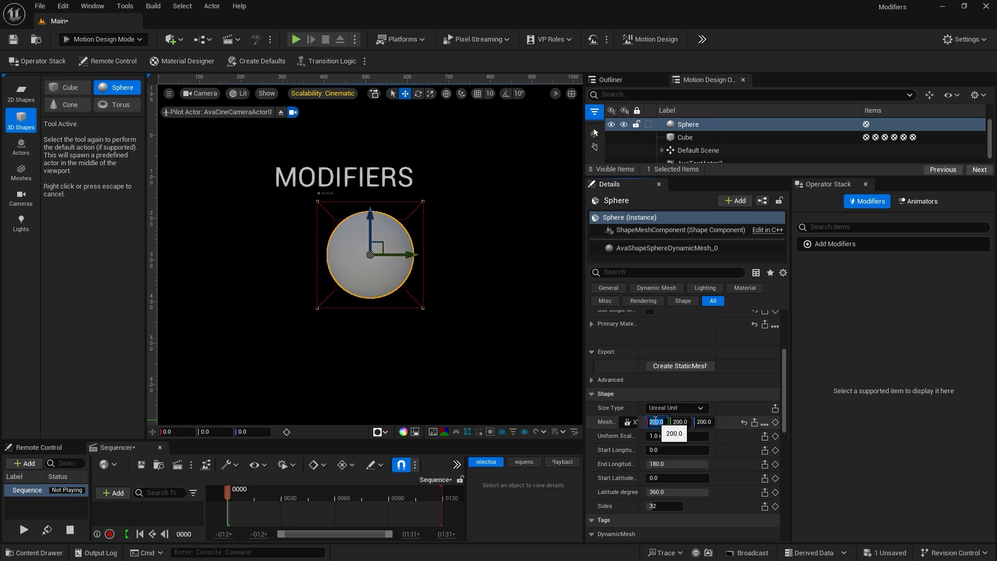
- Set the Cube's mesh size to 200 on all axes and move it to about -102.69 in Y
{"action": "left_click", "coordinate": [682, 138]}
{"action": "scroll", "coordinate": [690, 440], "scroll_direction": "down", "scroll_amount": 5}
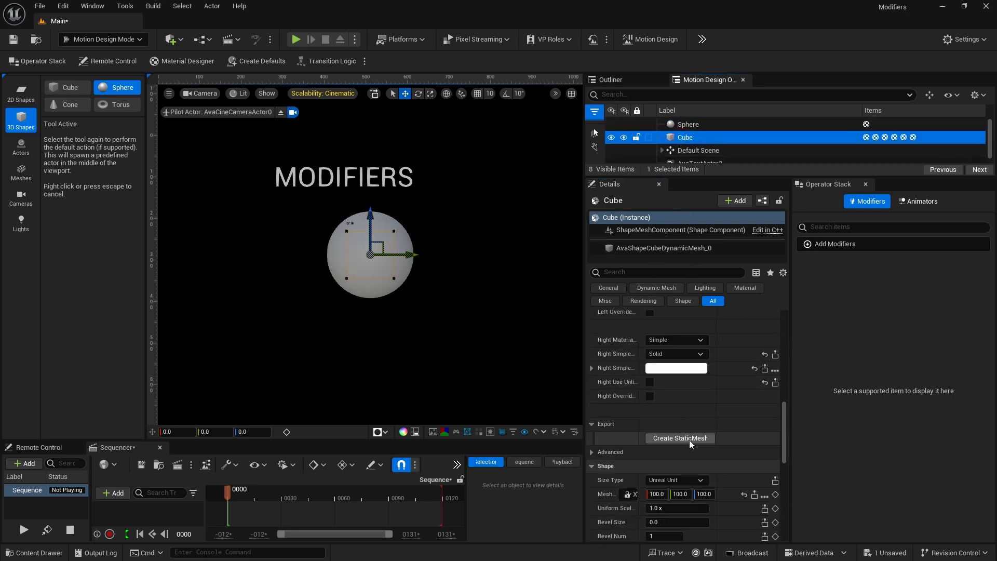
{"action": "left_click", "coordinate": [654, 427]}
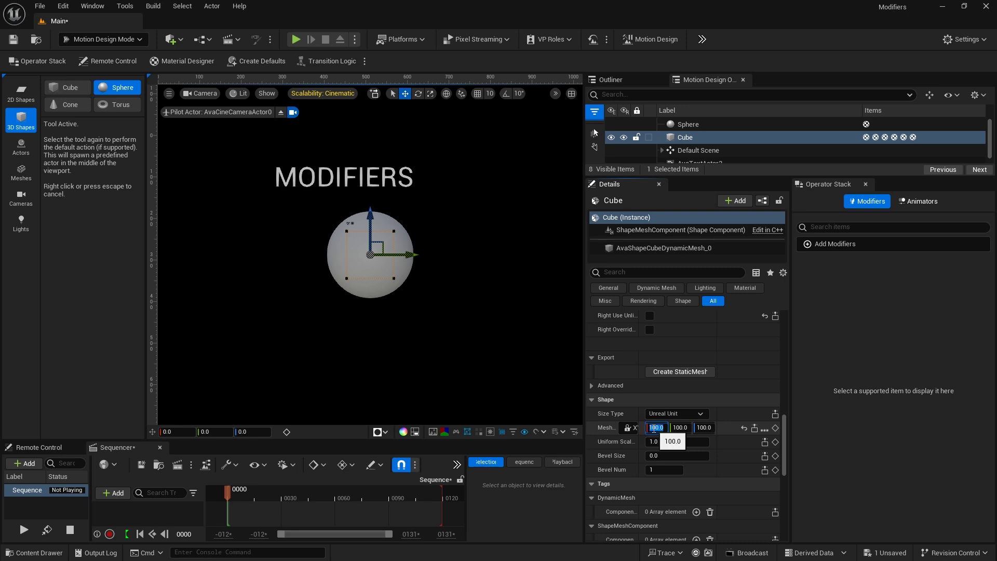
{"action": "type", "text": "200"}
{"action": "key", "text": "Return"}
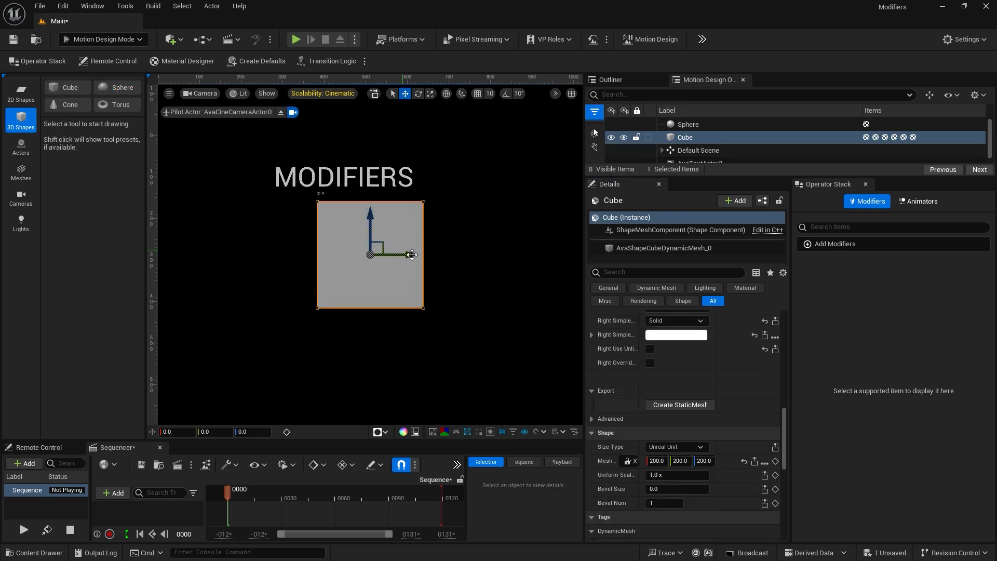
{"action": "left_click_drag", "start_coordinate": [412, 255], "coordinate": [357, 255]}
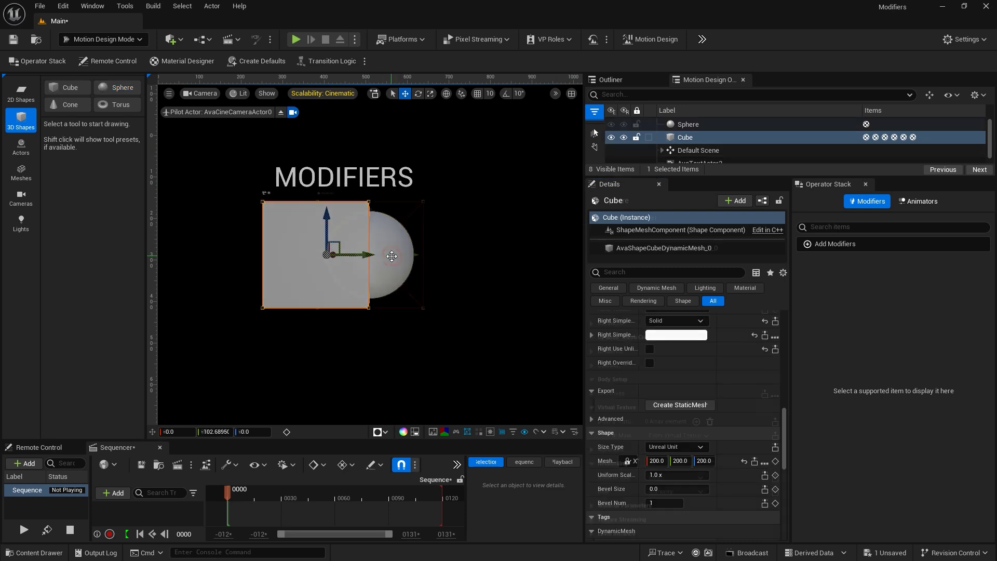
- Move the Sphere toward the camera to about -67 in X so it protrudes from the Cube
{"action": "left_click", "coordinate": [394, 252]}
{"action": "left_click", "coordinate": [176, 432]}
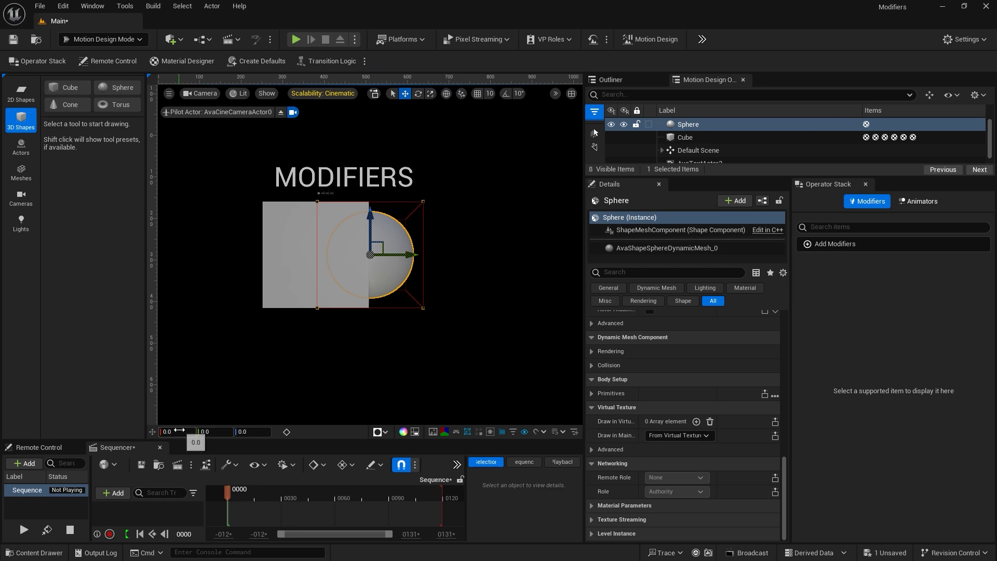
{"action": "type", "text": "-20"}
{"action": "key", "text": "Return"}
{"action": "left_click_drag", "start_coordinate": [177, 431], "coordinate": [354, 375]}
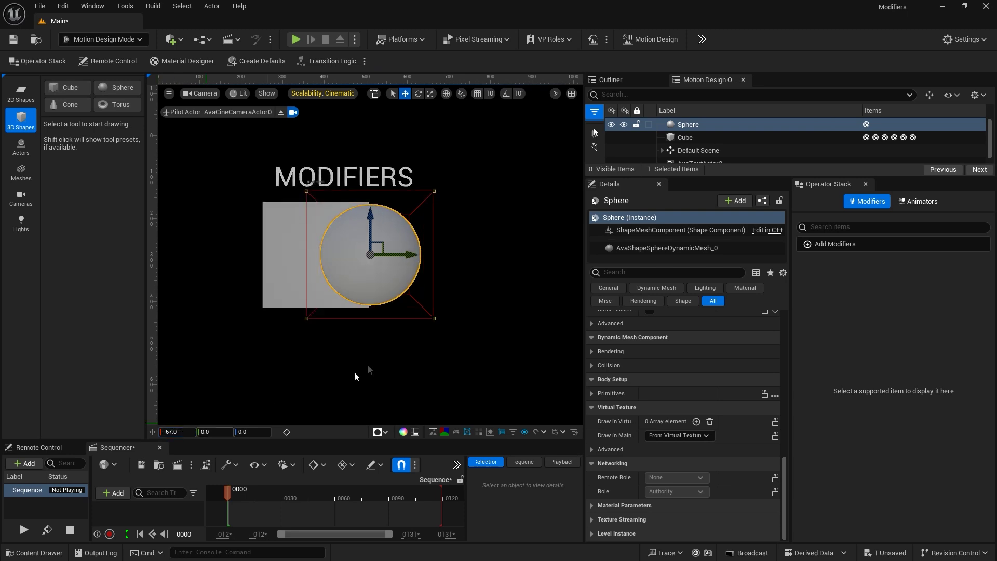
- Add a Boolean modifier to the Cube and another to the Sphere
{"action": "left_click", "coordinate": [291, 249]}
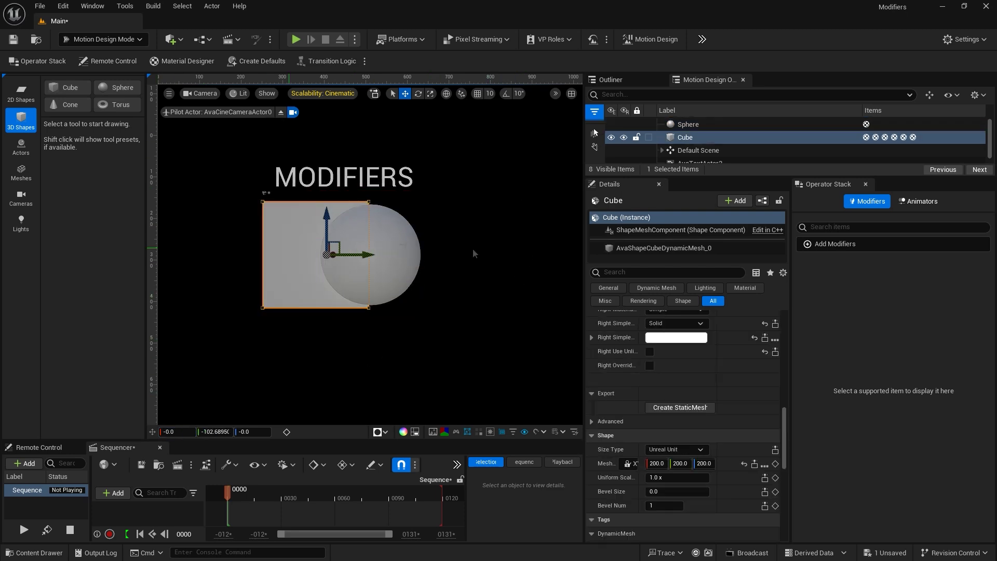
{"action": "left_click", "coordinate": [831, 247]}
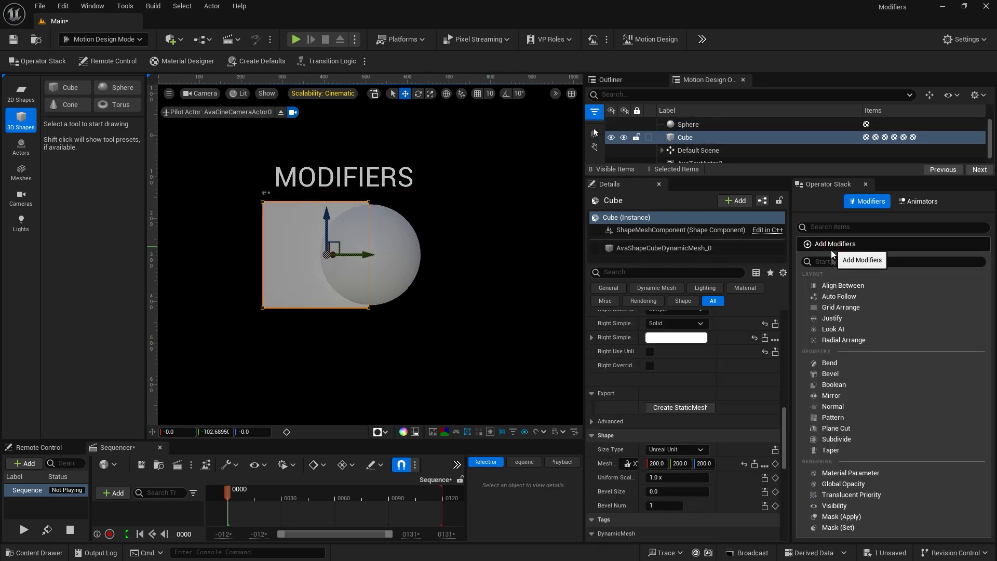
{"action": "left_click", "coordinate": [842, 385]}
{"action": "left_click", "coordinate": [395, 254]}
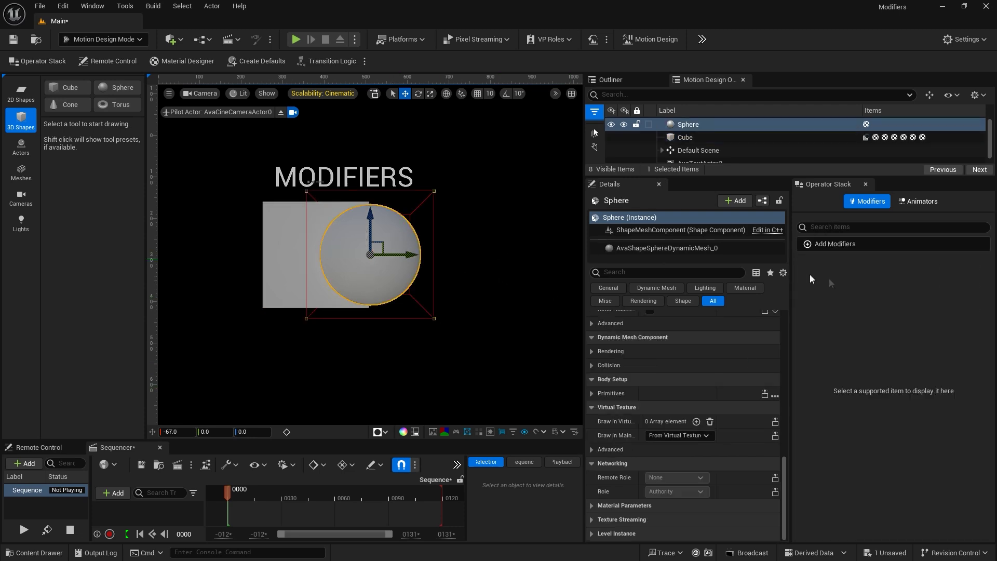
{"action": "left_click", "coordinate": [842, 247]}
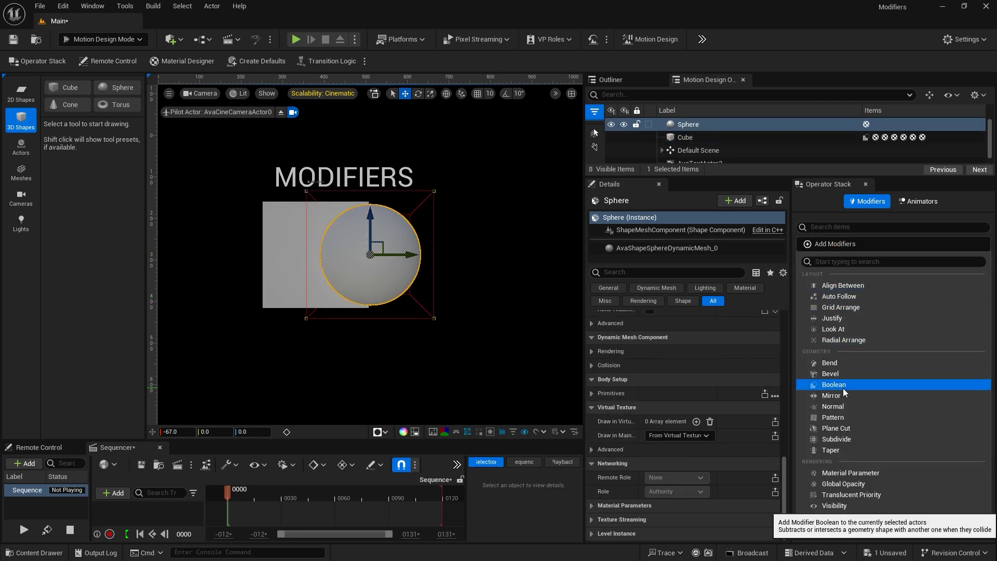
{"action": "left_click", "coordinate": [843, 385]}
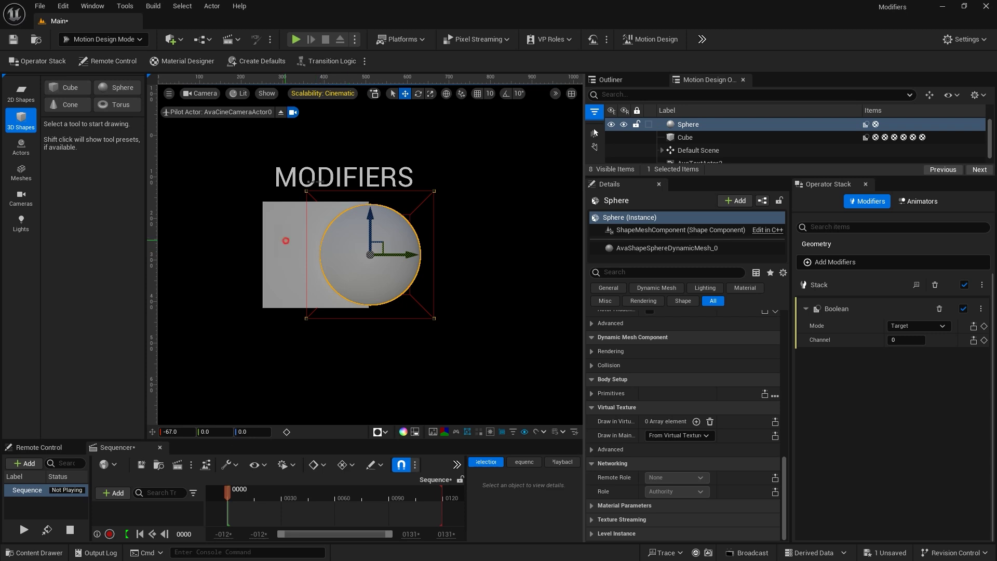
- Set the Sphere's Boolean mode to Subtract, leaving the Cube as Target, and hide the Sphere
{"action": "left_click", "coordinate": [286, 240]}
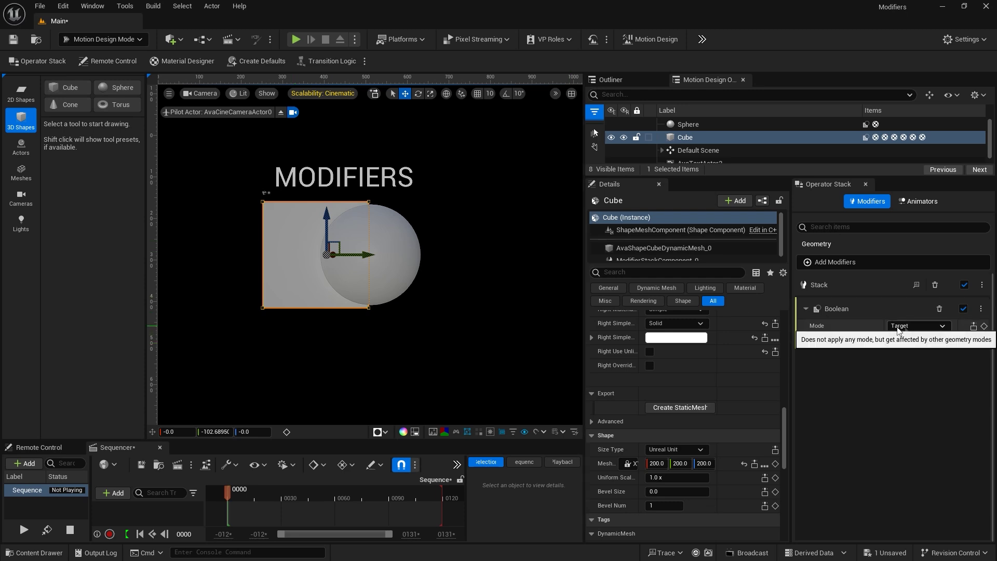
{"action": "left_click", "coordinate": [389, 247]}
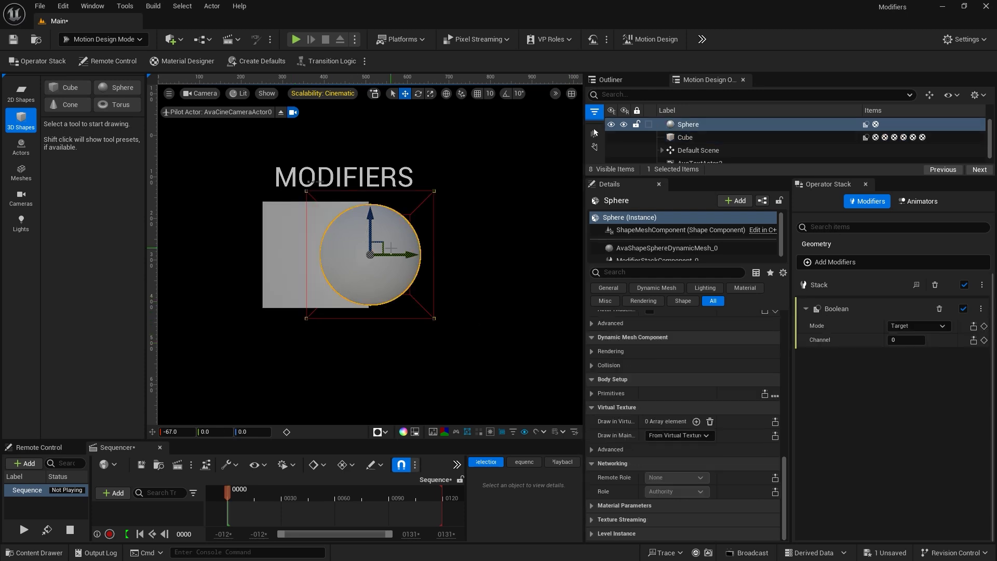
{"action": "left_click", "coordinate": [915, 326]}
{"action": "left_click", "coordinate": [915, 344]}
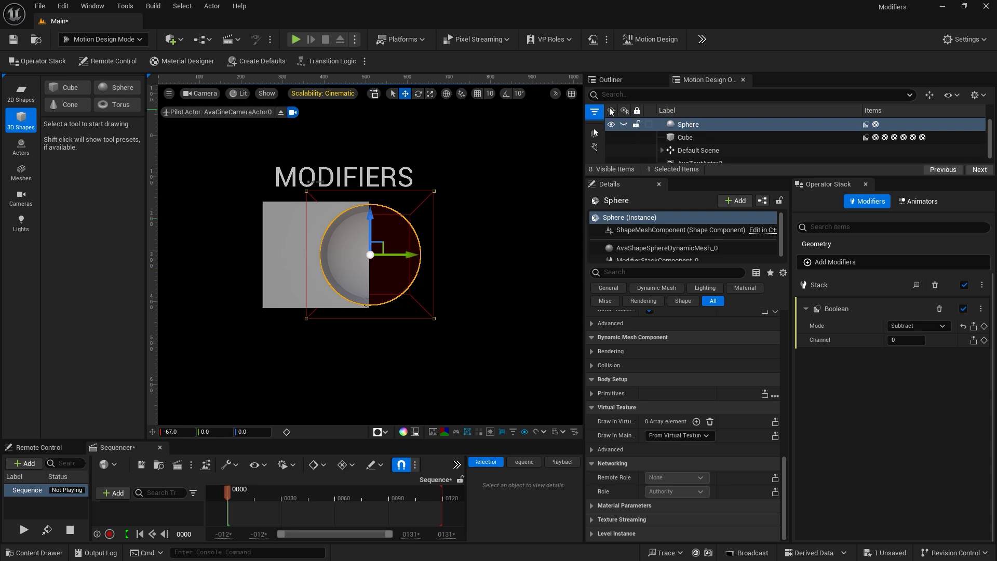
{"action": "left_click", "coordinate": [611, 125]}
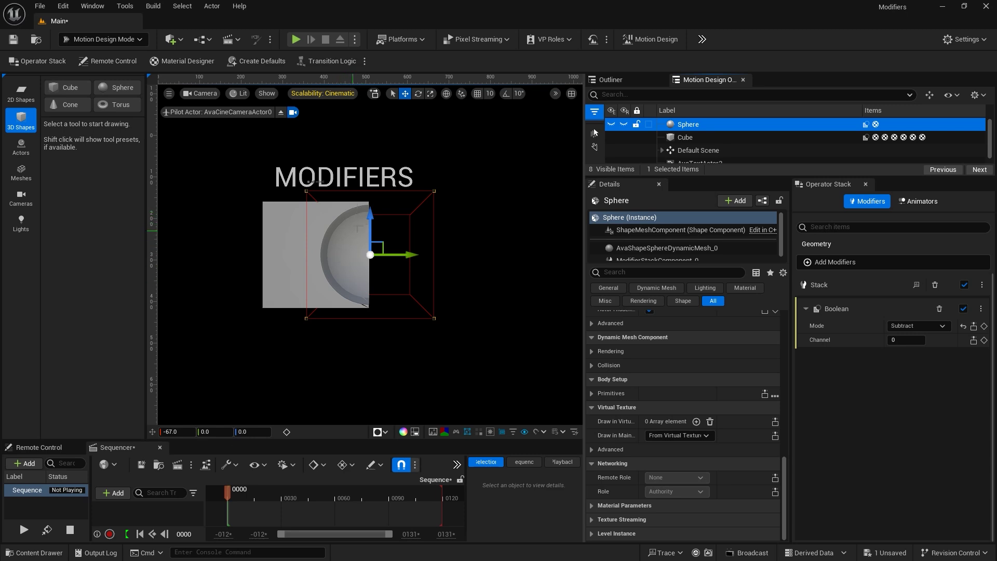
- Switch the Sphere's Boolean mode to Intersect and then to Union
{"action": "left_click", "coordinate": [904, 326]}
{"action": "left_click", "coordinate": [902, 356]}
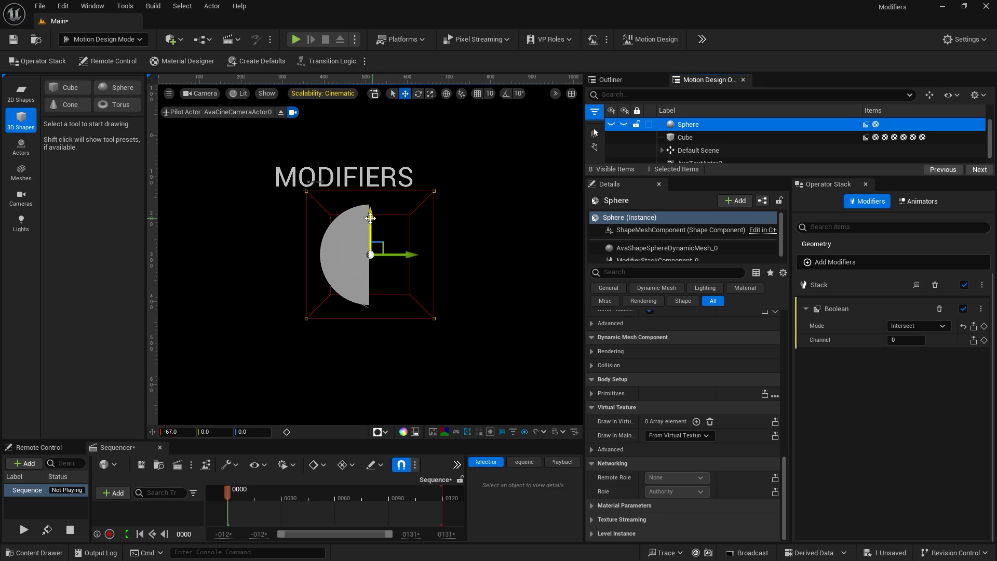
{"action": "left_click", "coordinate": [909, 327]}
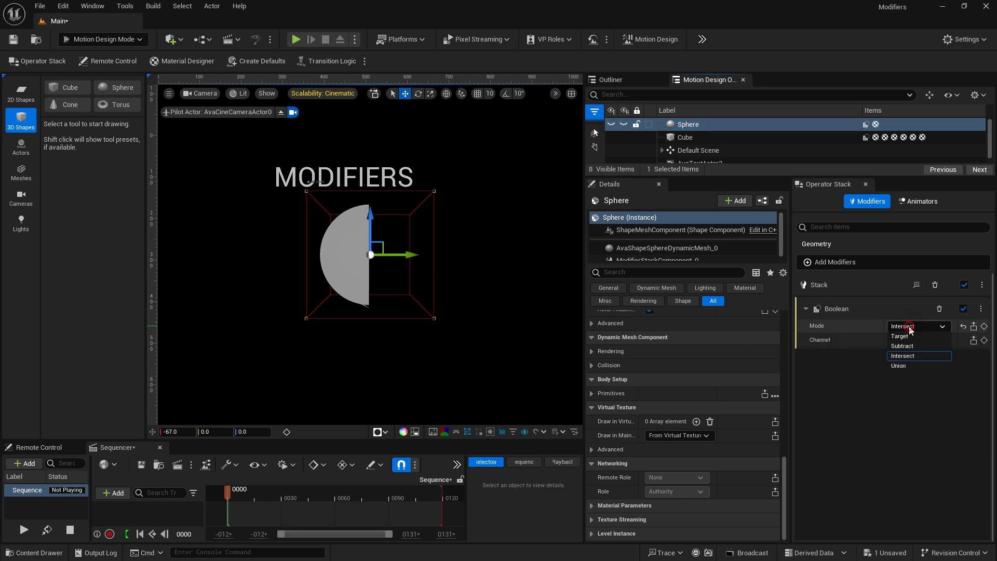
{"action": "left_click", "coordinate": [912, 366]}
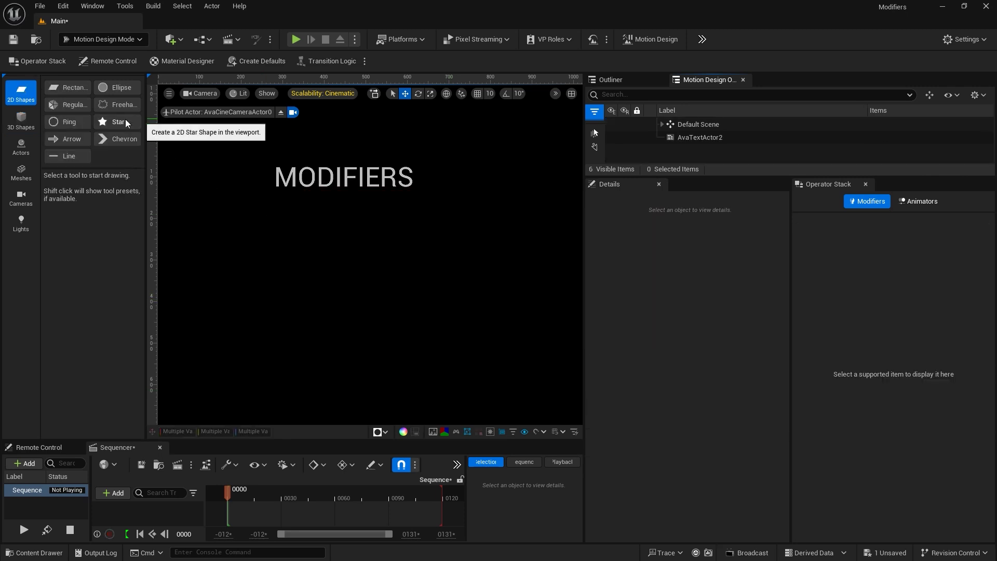
- Create a default 2D Star and add a Mirror modifier to it
{"action": "double_click", "coordinate": [118, 121]}
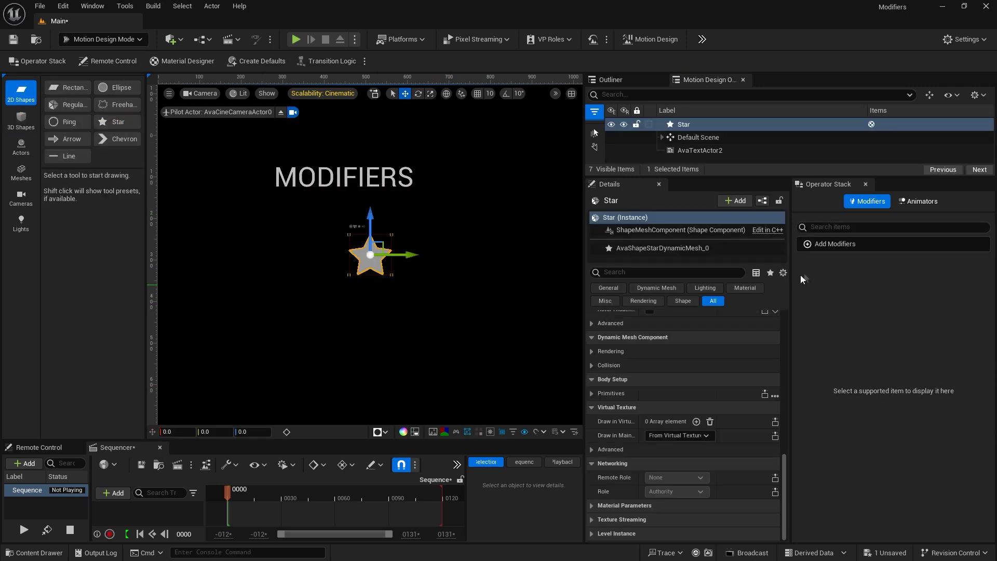
{"action": "left_click", "coordinate": [837, 243]}
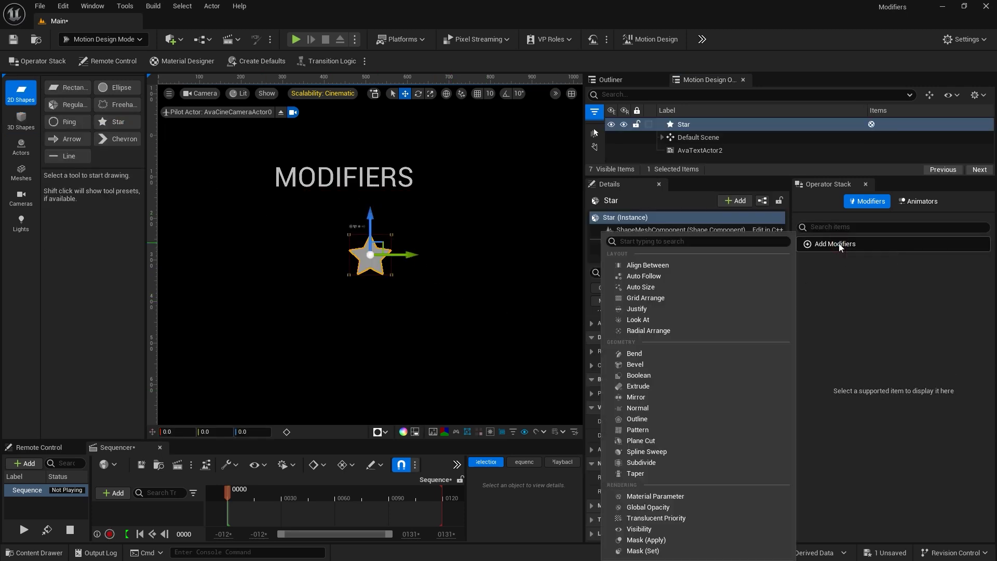
{"action": "left_click", "coordinate": [651, 393]}
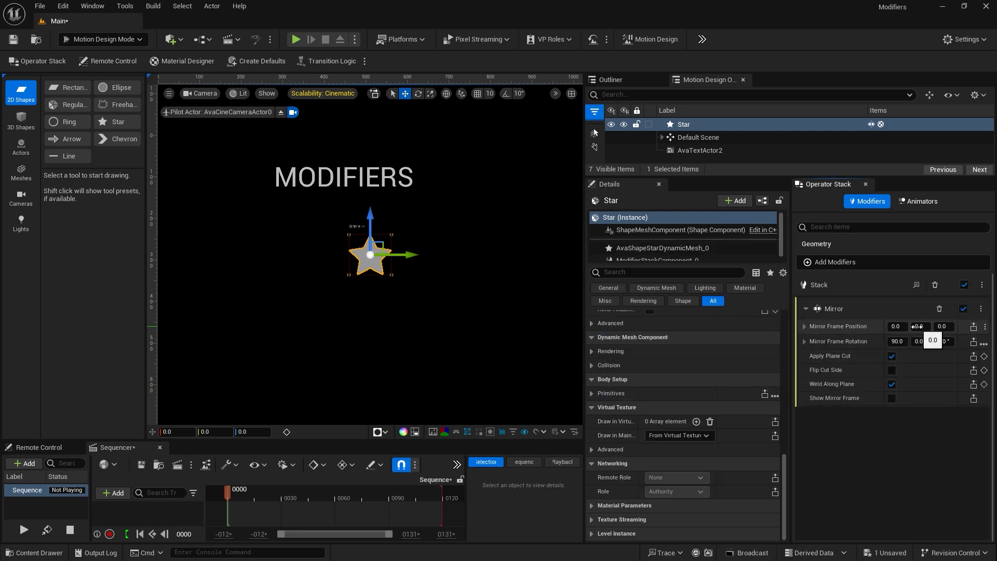
- Offset the Star's mirror frame to about -30 along Y, toggling Apply Plane Cut off and on, and enable Flip Cut Side
{"action": "left_click_drag", "start_coordinate": [930, 326], "coordinate": [877, 355]}
{"action": "left_click", "coordinate": [964, 341]}
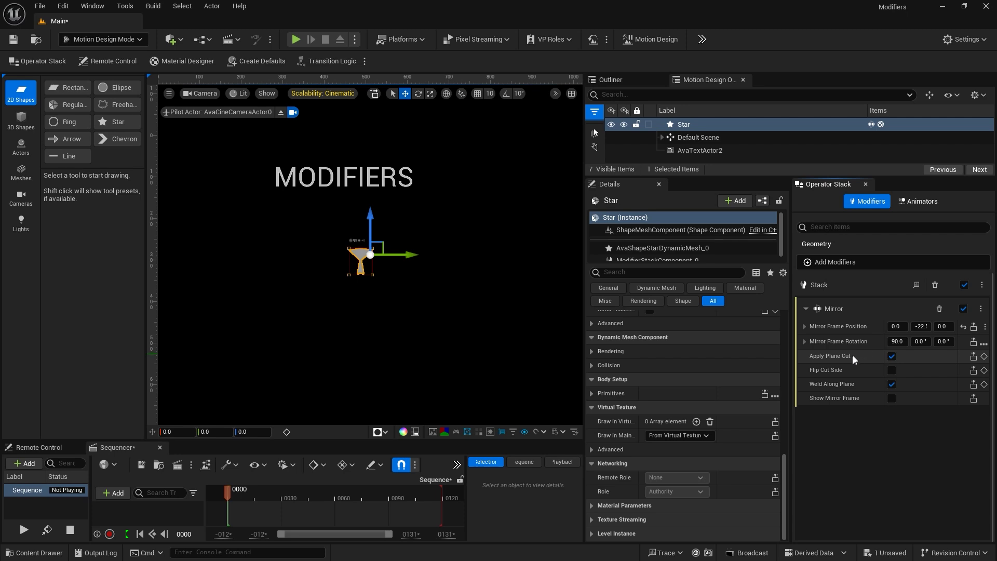
{"action": "left_click", "coordinate": [891, 357]}
{"action": "left_click", "coordinate": [893, 356]}
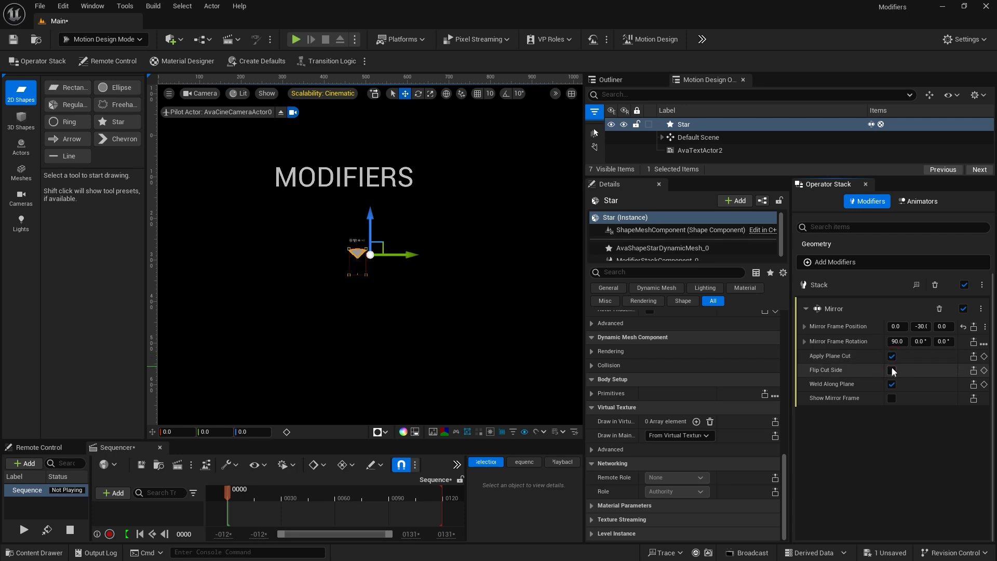
{"action": "left_click", "coordinate": [892, 369]}
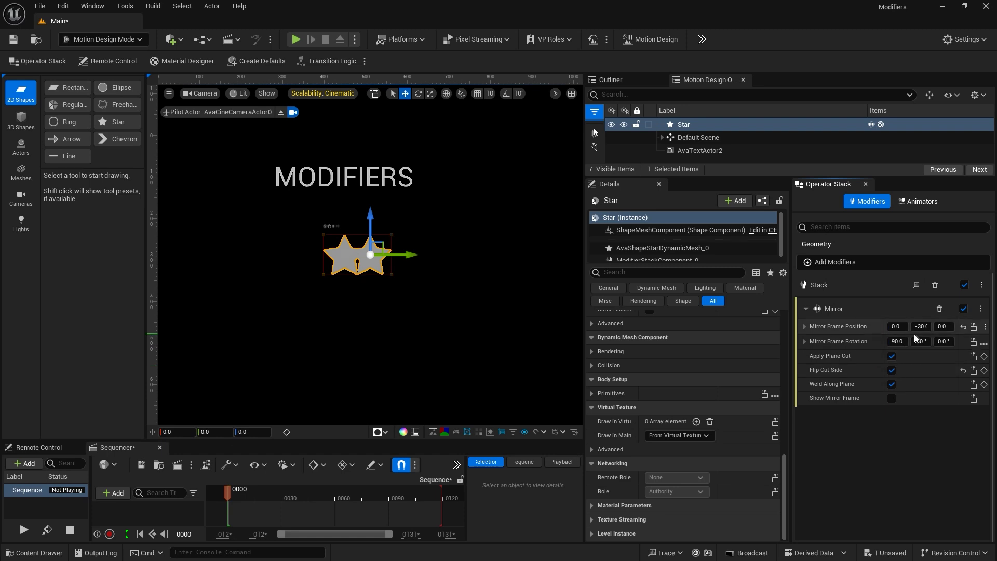
{"action": "mouse_move", "coordinate": [921, 326]}
{"action": "left_mouse_down"}
{"action": "mouse_move", "coordinate": [941, 328]}
{"action": "mouse_move", "coordinate": [921, 327]}
{"action": "left_mouse_up"}
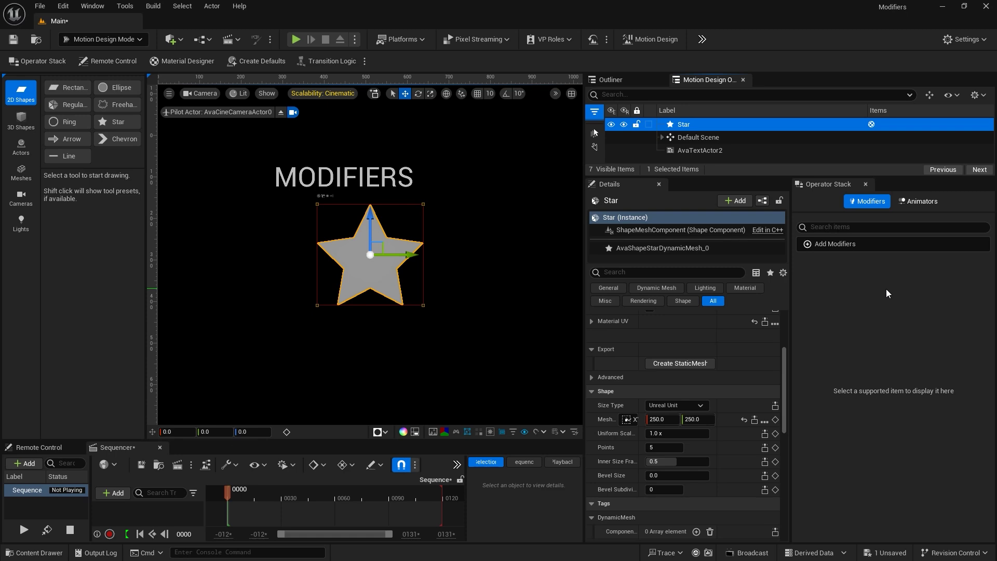
- Add an Outline modifier to the Star, set its mode to Inset and increase the distance to about 17.8
{"action": "left_click", "coordinate": [840, 247]}
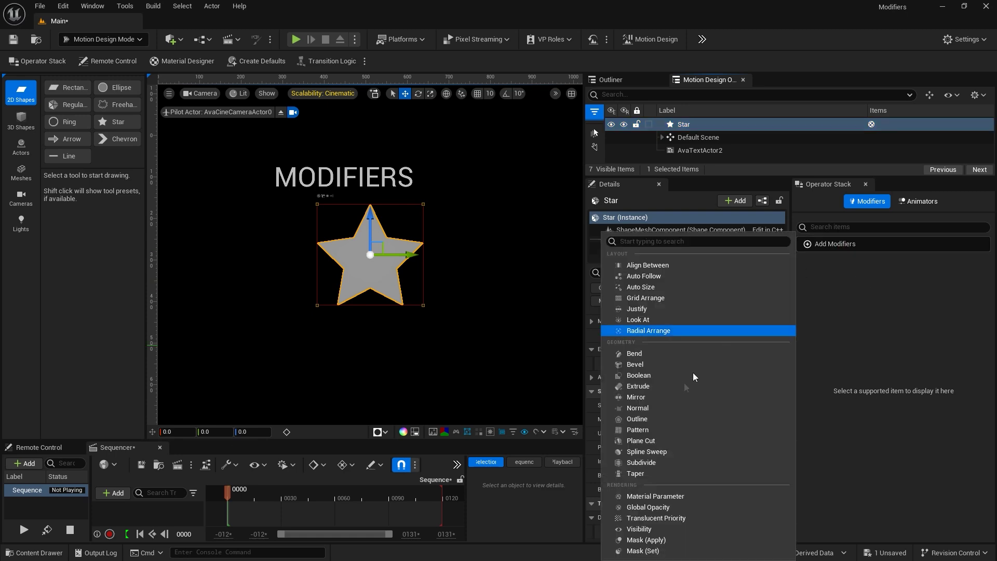
{"action": "left_click", "coordinate": [652, 420]}
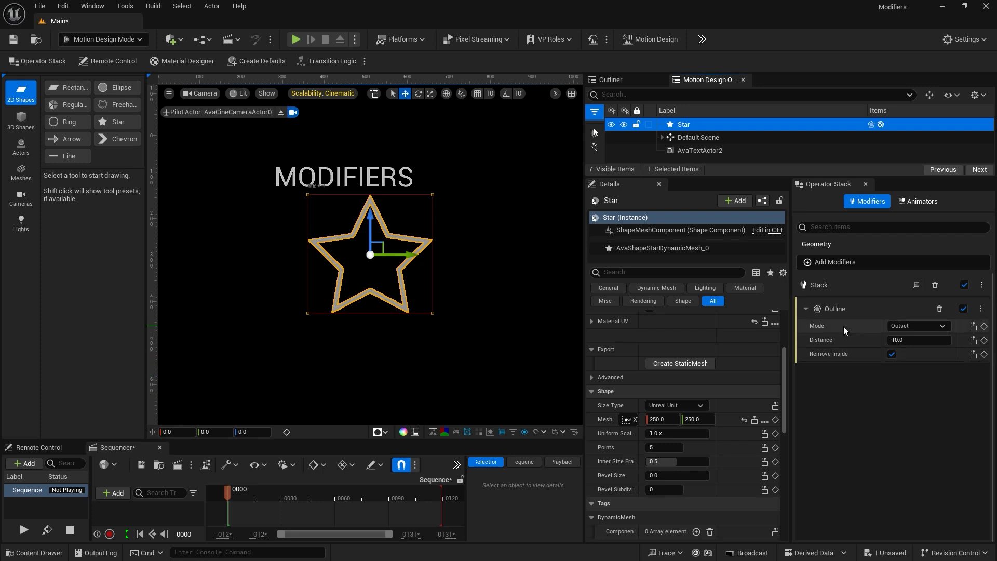
{"action": "left_click", "coordinate": [913, 326]}
{"action": "left_click", "coordinate": [914, 344]}
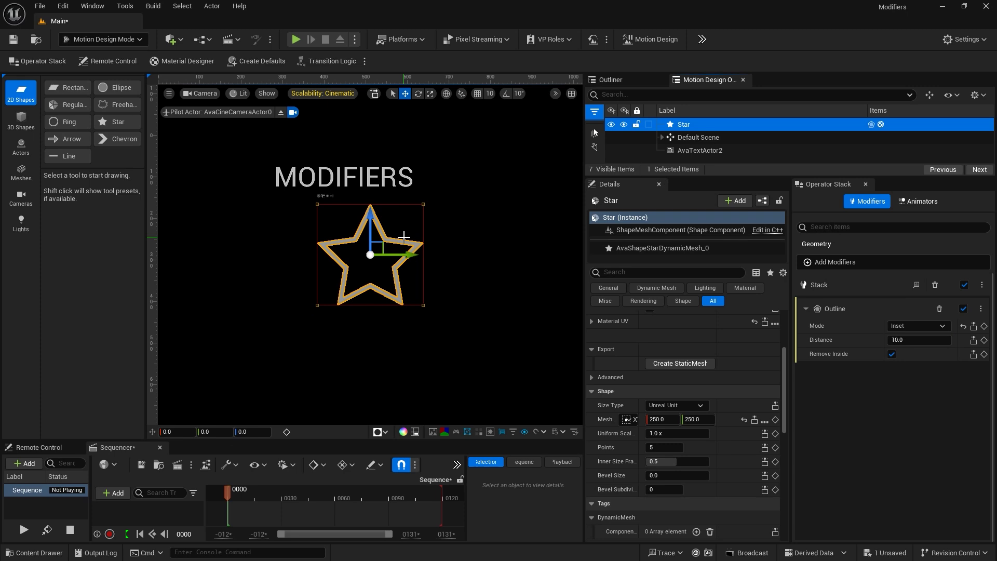
{"action": "left_click", "coordinate": [897, 340]}
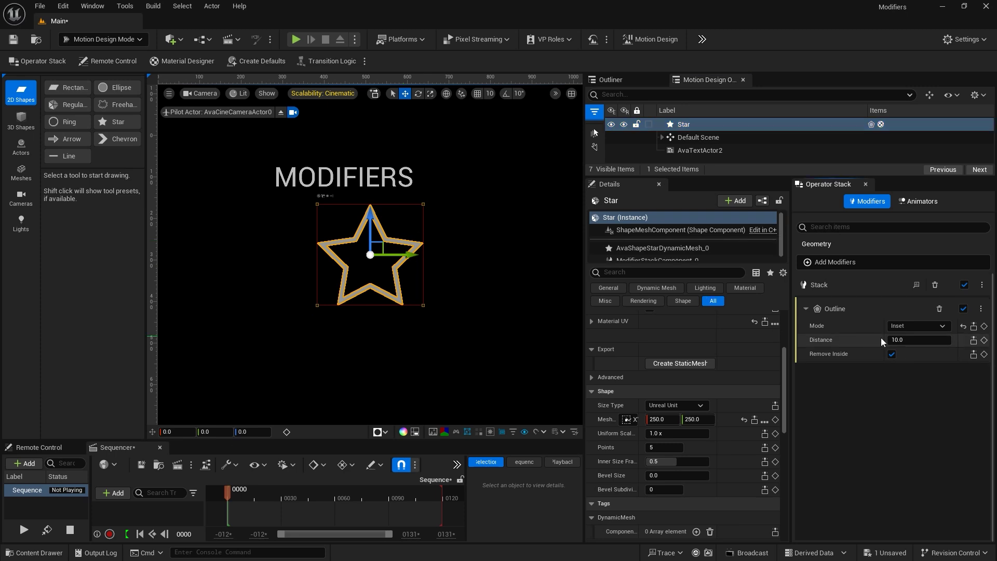
{"action": "left_click_drag", "start_coordinate": [897, 340], "coordinate": [938, 339]}
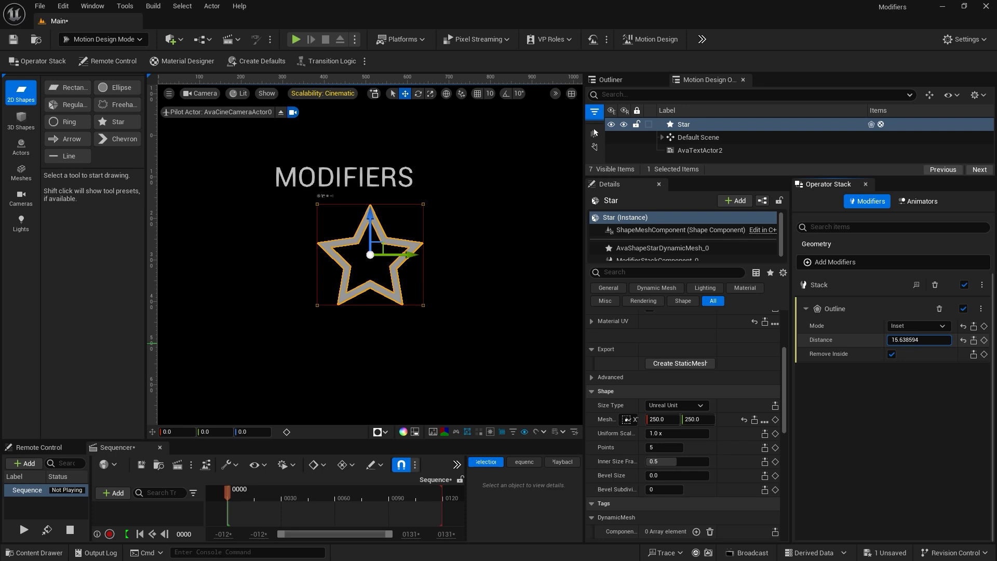
- Switch the Star's Outline mode to Outset and toggle Remove Inside off and back on
{"action": "left_click", "coordinate": [902, 326]}
{"action": "left_click", "coordinate": [898, 336]}
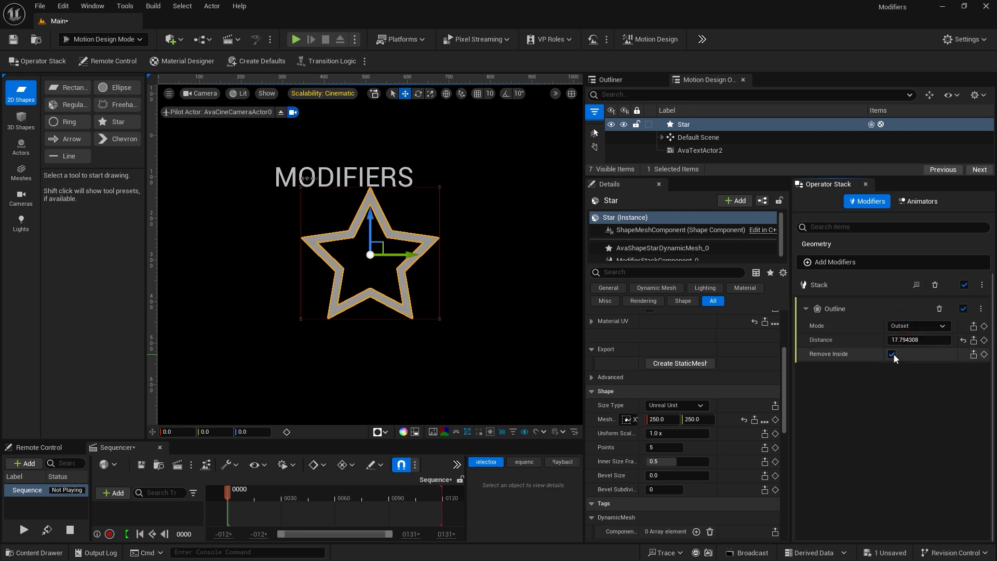
{"action": "left_click", "coordinate": [892, 353]}
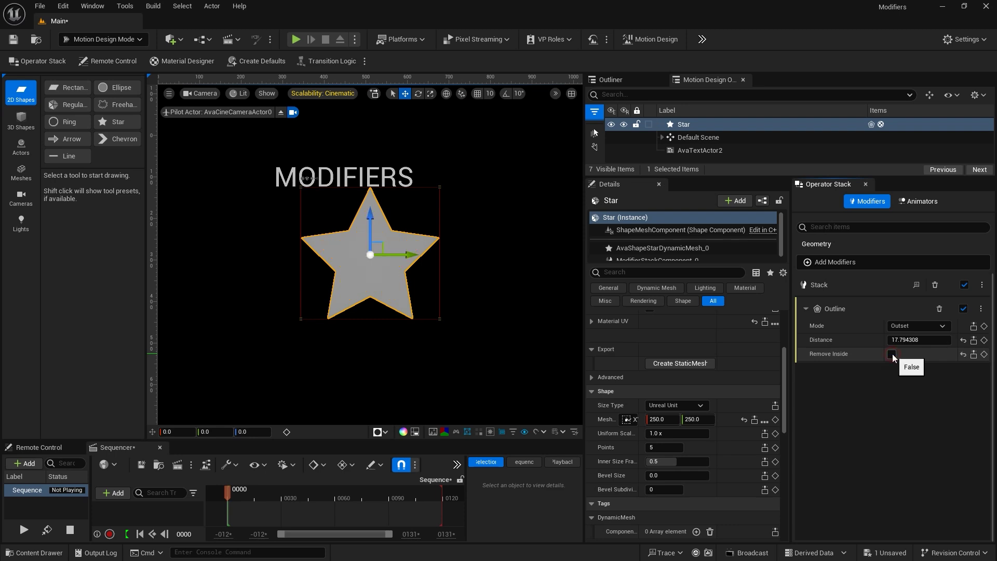
{"action": "left_click", "coordinate": [891, 354]}
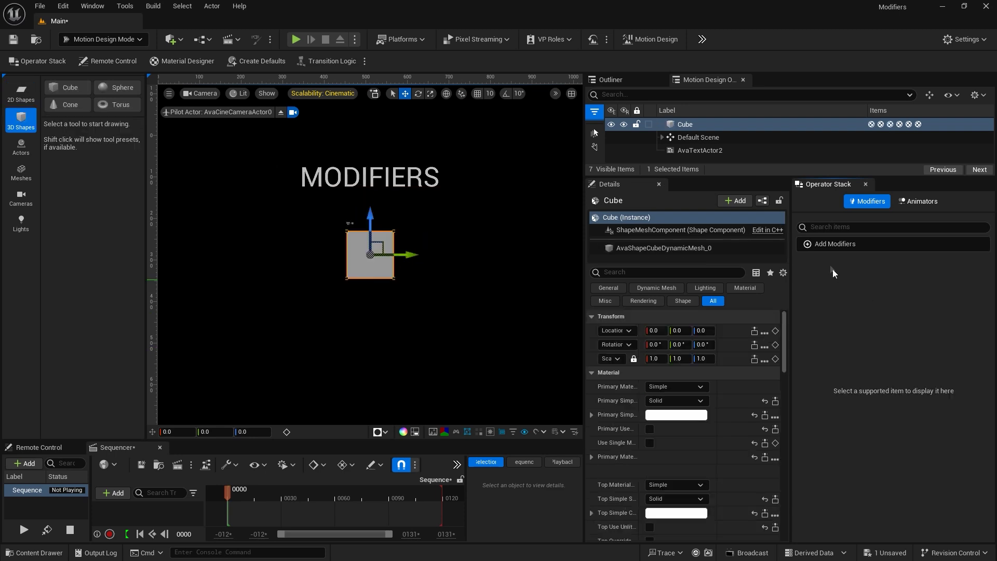
- Add a Pattern modifier to the Cube and set the line layout's spacing to 10
{"action": "left_click", "coordinate": [825, 244]}
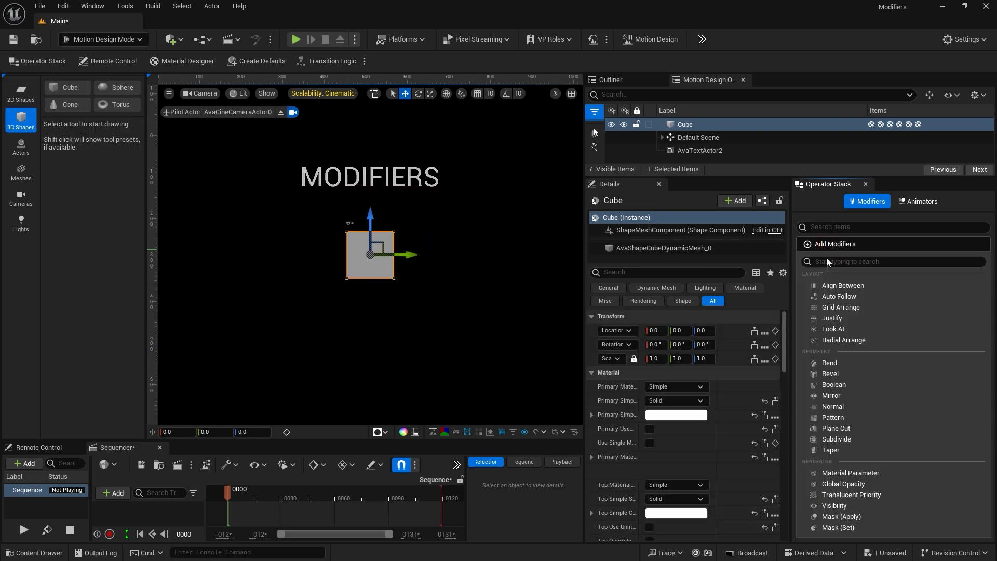
{"action": "left_click", "coordinate": [833, 419]}
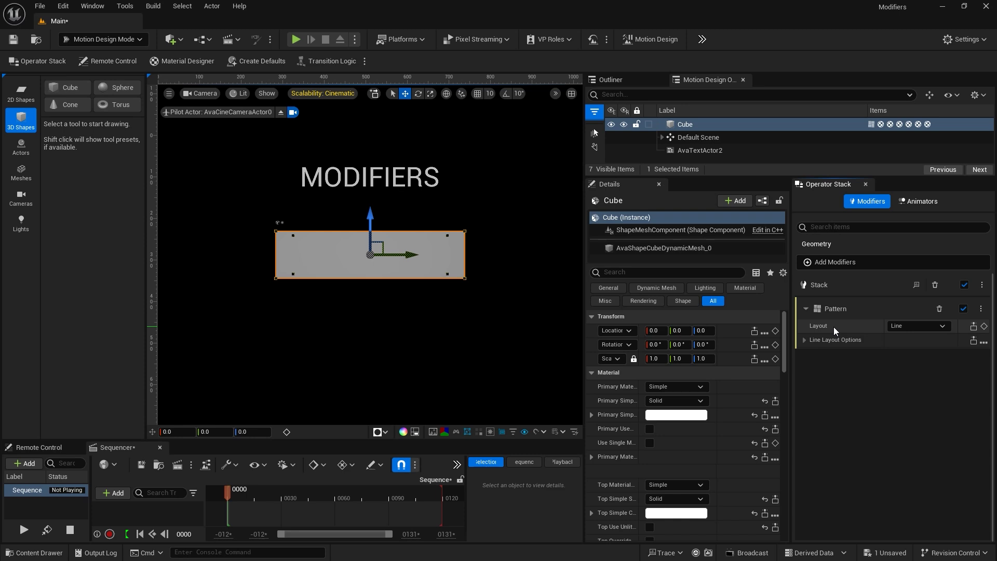
{"action": "left_click", "coordinate": [804, 340]}
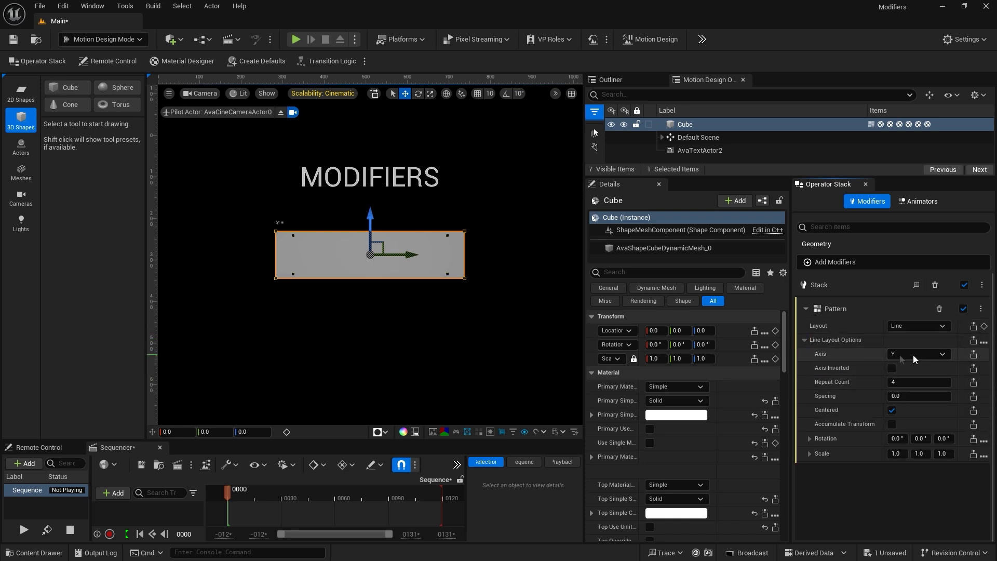
{"action": "left_click", "coordinate": [896, 396]}
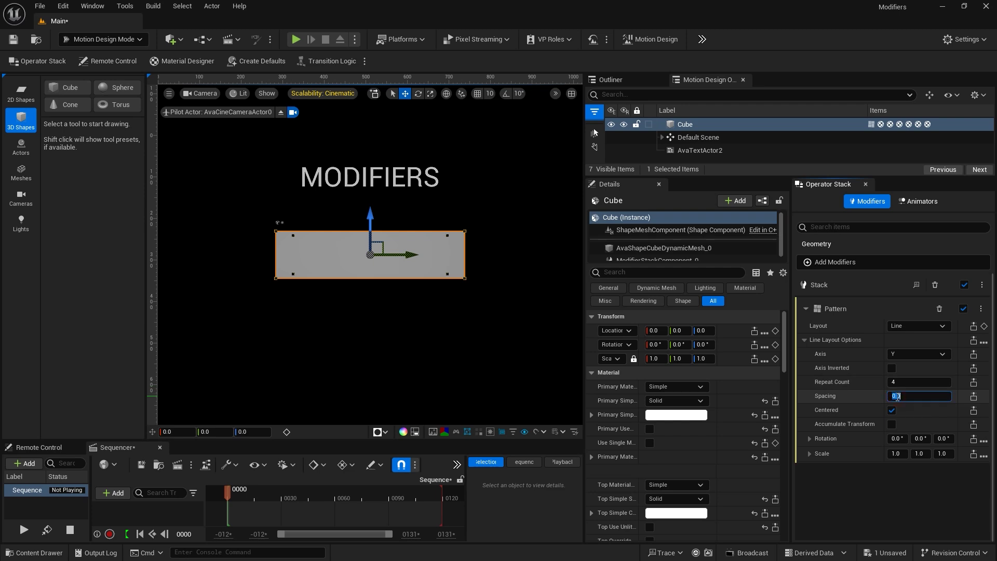
{"action": "type", "text": "10"}
{"action": "key", "text": "Return"}
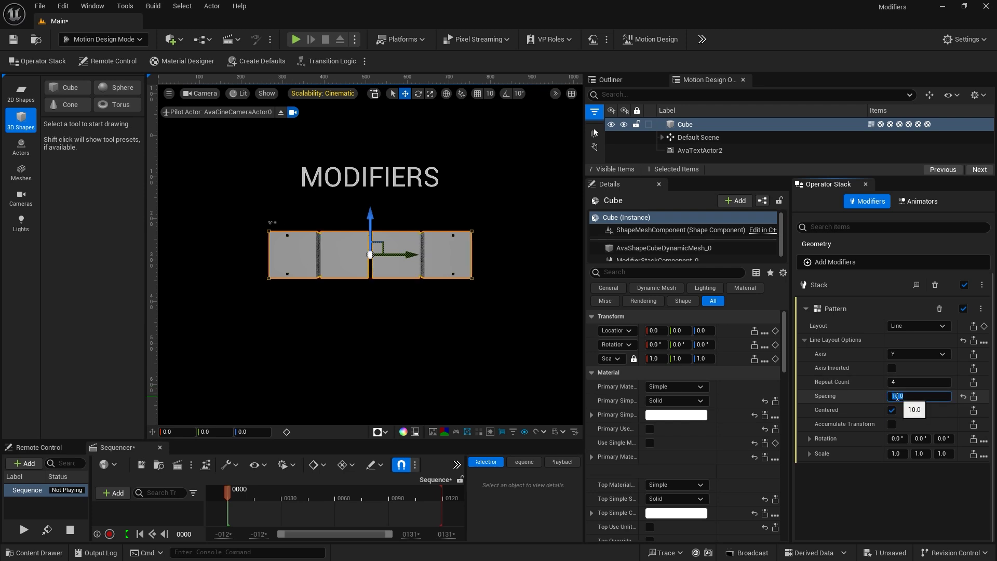
- Try the Cube's line pattern along the X and Z axes, with the Cube rotated about -38° around Y
{"action": "left_click", "coordinate": [908, 353]}
{"action": "left_click", "coordinate": [908, 364]}
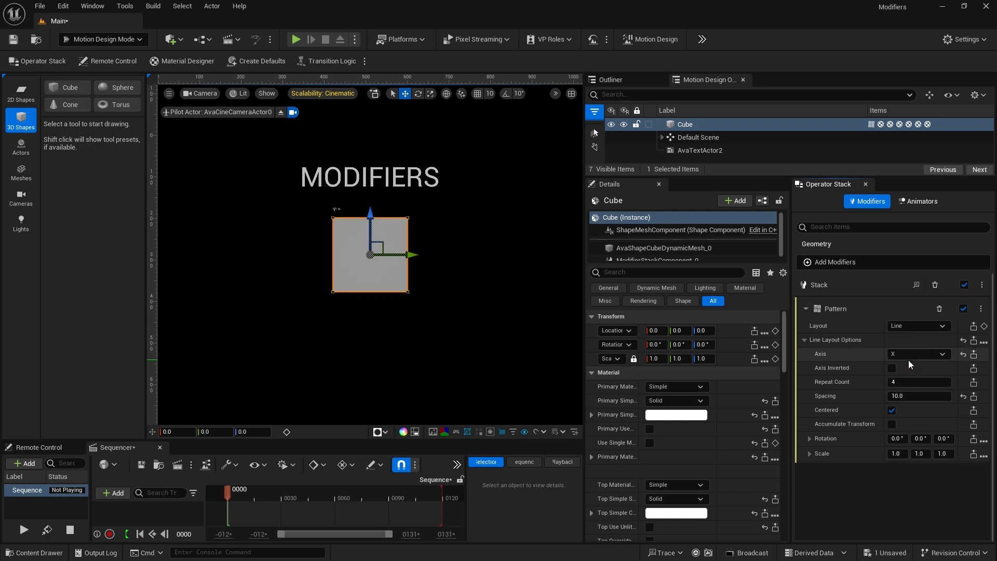
{"action": "left_click_drag", "start_coordinate": [680, 345], "coordinate": [660, 345]}
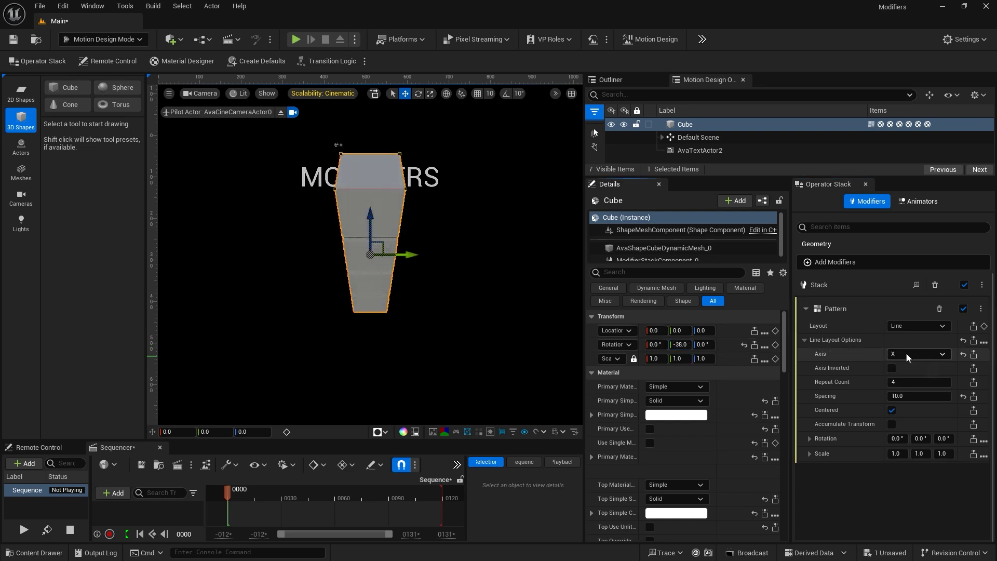
{"action": "left_click", "coordinate": [905, 353]}
{"action": "left_click", "coordinate": [908, 383]}
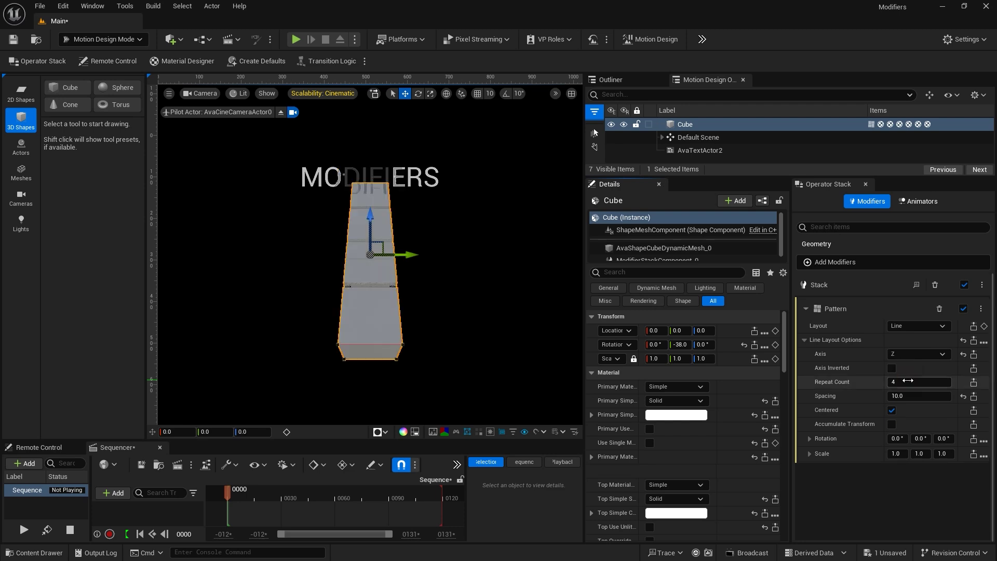
- Reset the Cube's Y rotation to 0 and set the line pattern's axis back to Y
{"action": "left_click", "coordinate": [680, 344]}
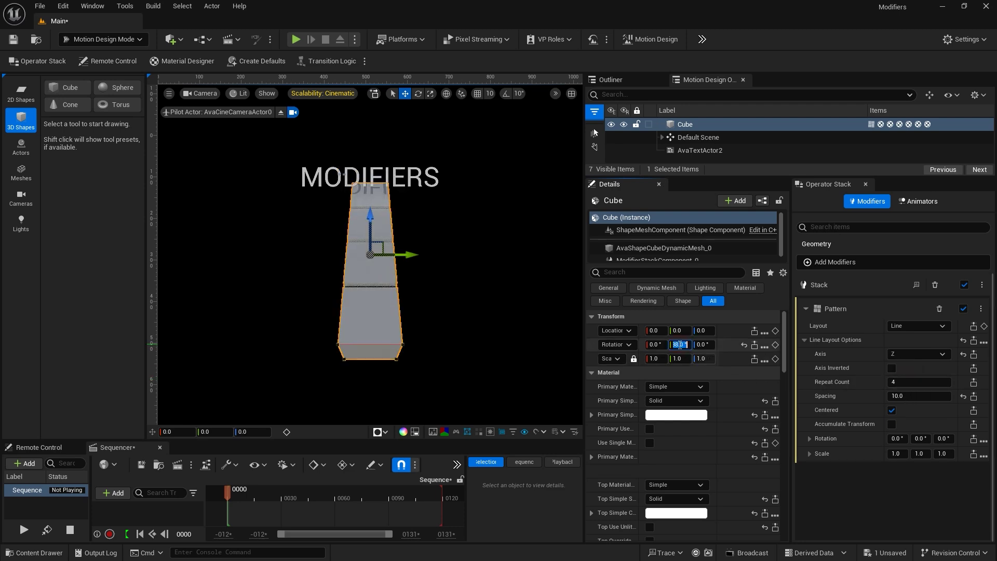
{"action": "type", "text": "0"}
{"action": "key", "text": "Return"}
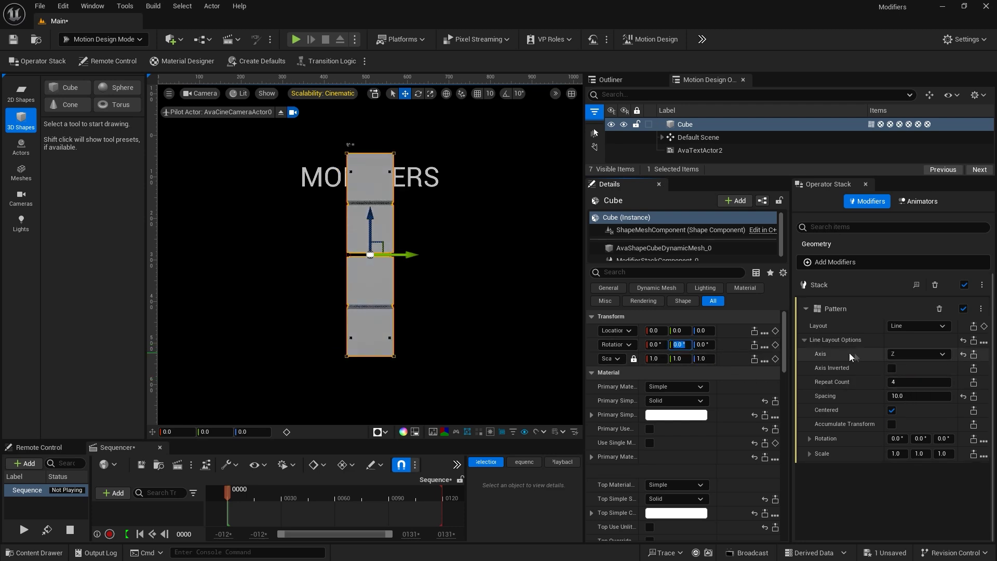
{"action": "left_click", "coordinate": [899, 354]}
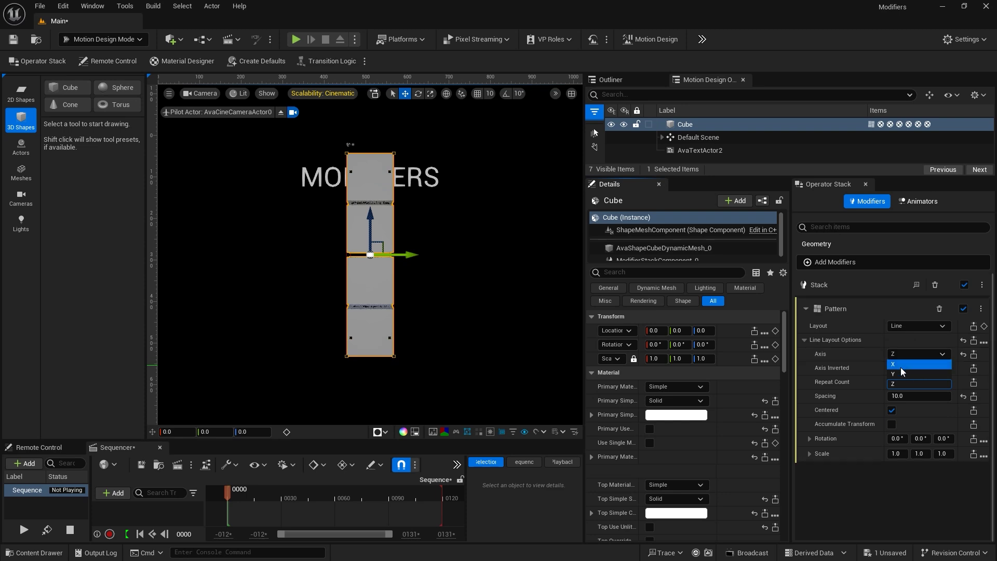
{"action": "left_click", "coordinate": [901, 375]}
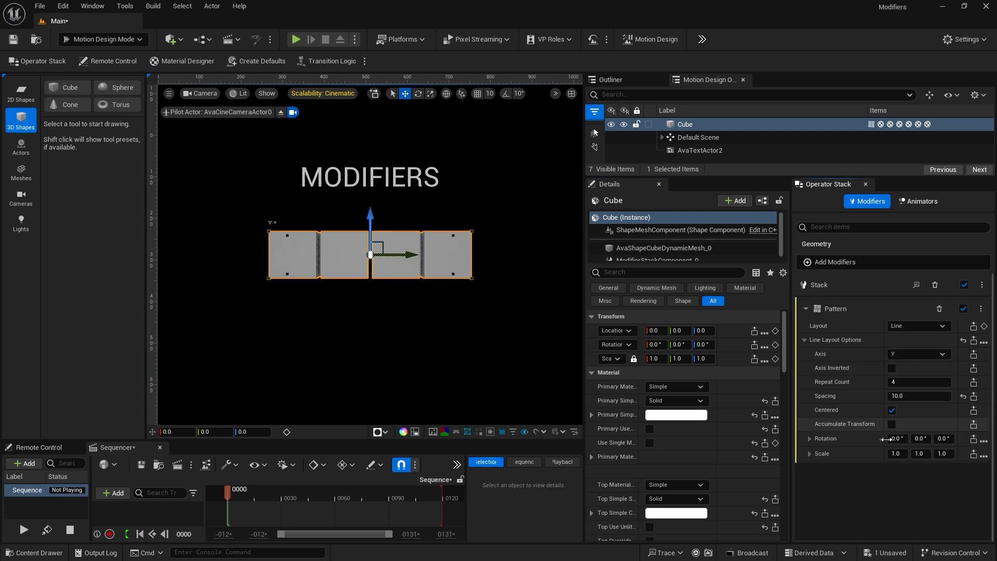
- Try a pattern rotation of about 5.5° in Y and a Z scale of about 1.17, and undo these changes
{"action": "left_click", "coordinate": [920, 438]}
{"action": "left_click_drag", "start_coordinate": [920, 438], "coordinate": [945, 453]}
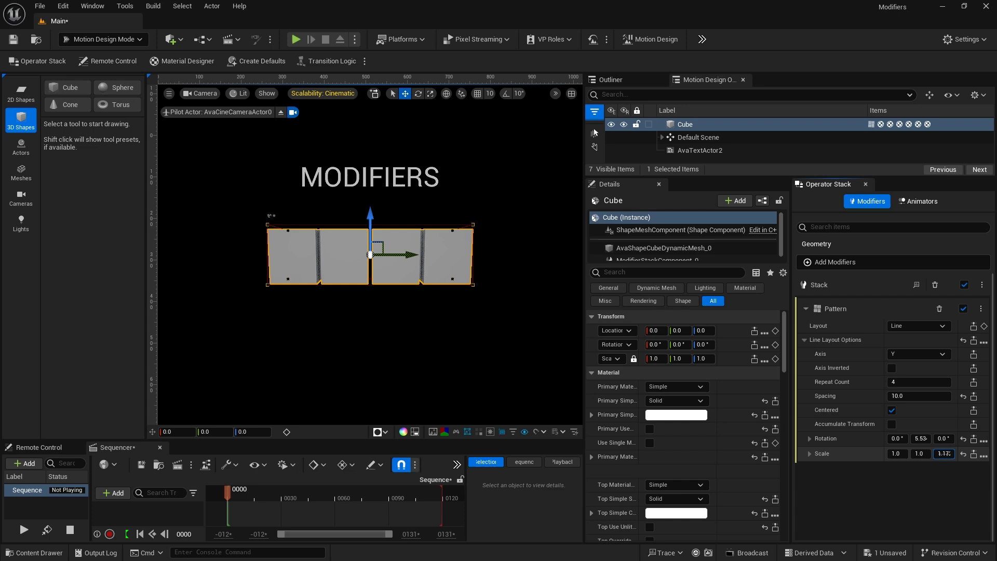
{"action": "left_click", "coordinate": [944, 453]}
{"action": "key", "text": "ctrl+z"}
{"action": "key", "text": "ctrl+z"}
{"action": "key", "text": "ctrl+z"}
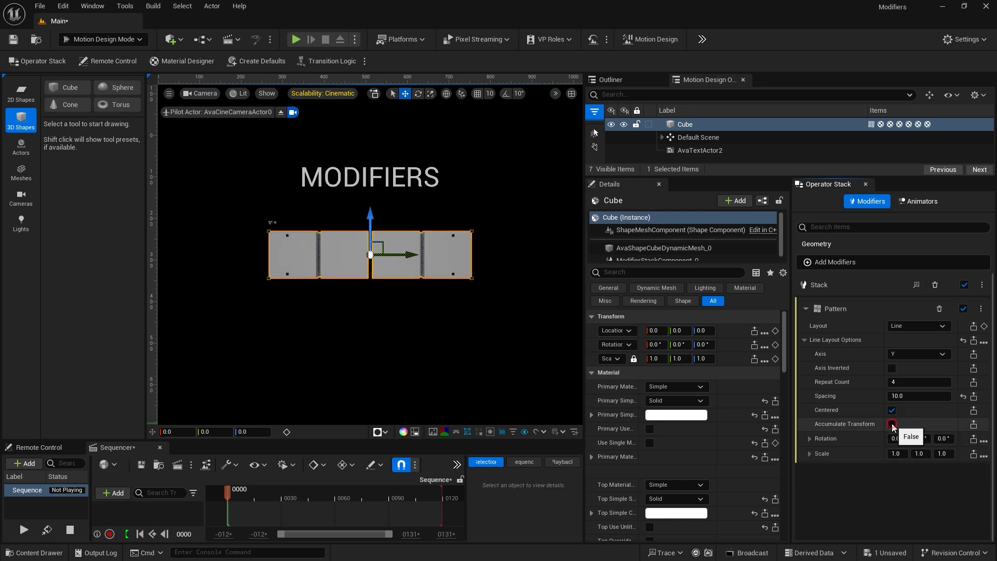
- Enable Accumulate Transform on the Cube's line pattern, set its X rotation to about 27.7° and slightly adjust its Z scale
{"action": "left_click", "coordinate": [892, 424]}
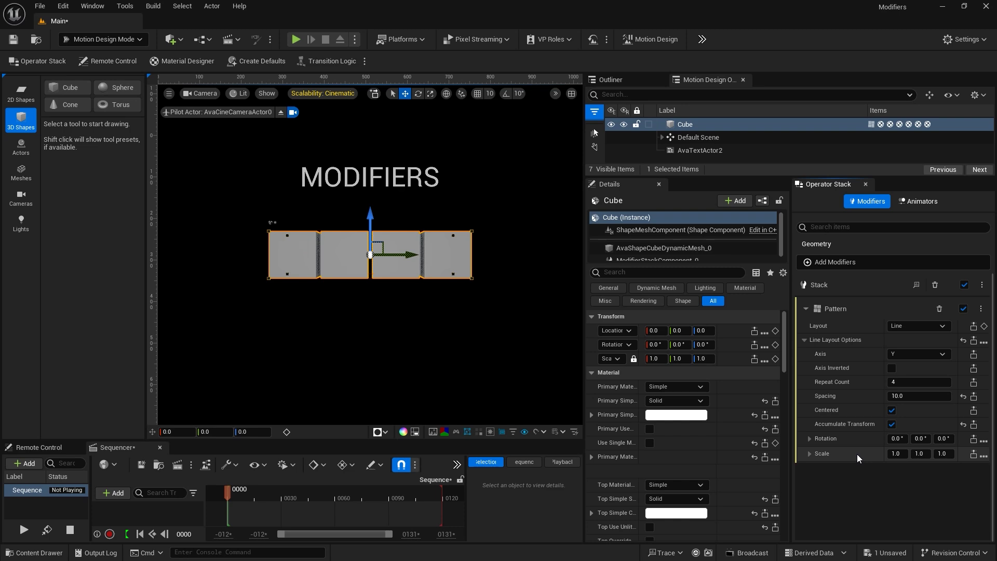
{"action": "left_click_drag", "start_coordinate": [897, 438], "coordinate": [938, 438]}
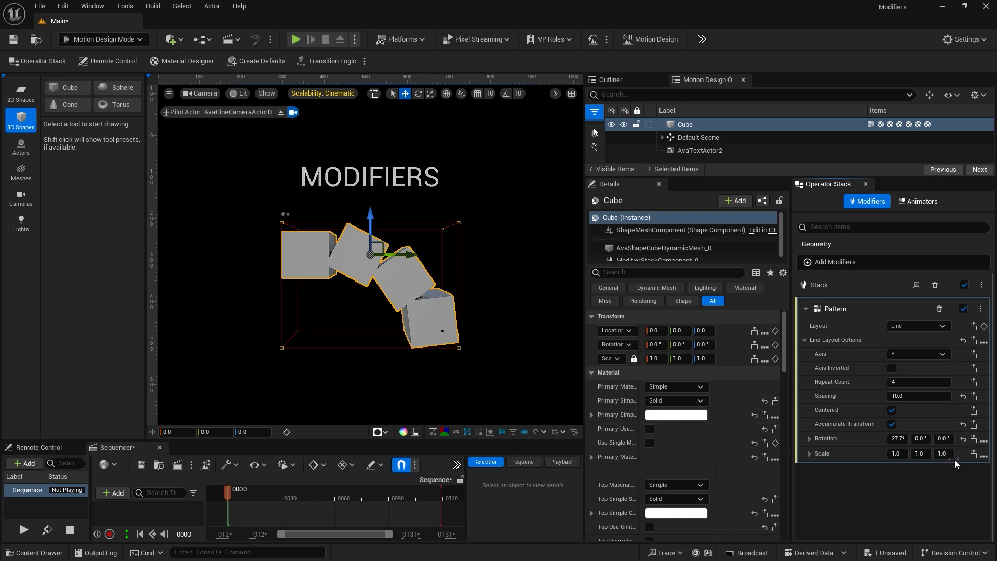
{"action": "mouse_move", "coordinate": [943, 453]}
{"action": "left_mouse_down"}
{"action": "mouse_move", "coordinate": [953, 454]}
{"action": "mouse_move", "coordinate": [936, 453]}
{"action": "left_mouse_up"}
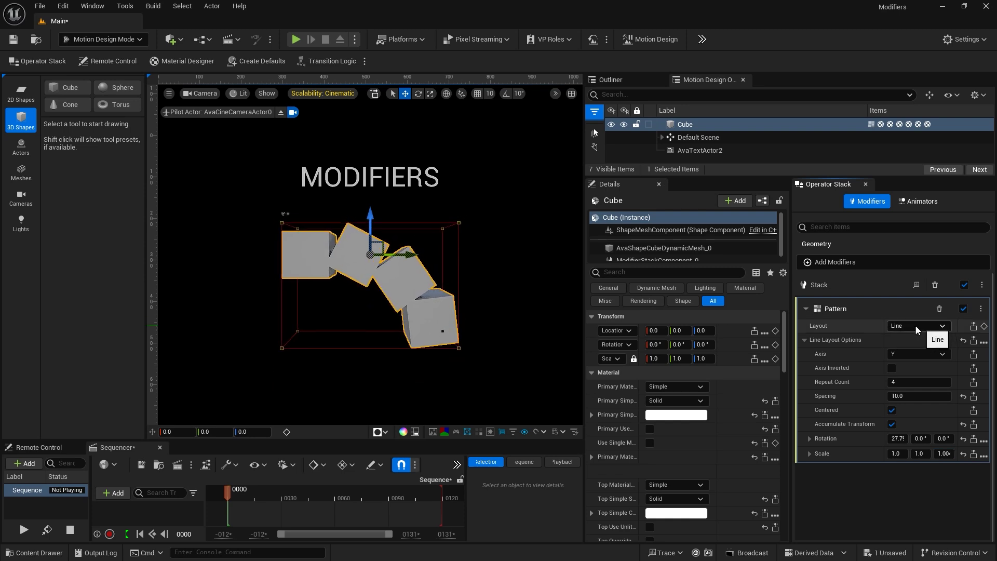
- Switch the Cube's Pattern layout to Grid and set the spacing to 10 in both directions
{"action": "left_click", "coordinate": [914, 325]}
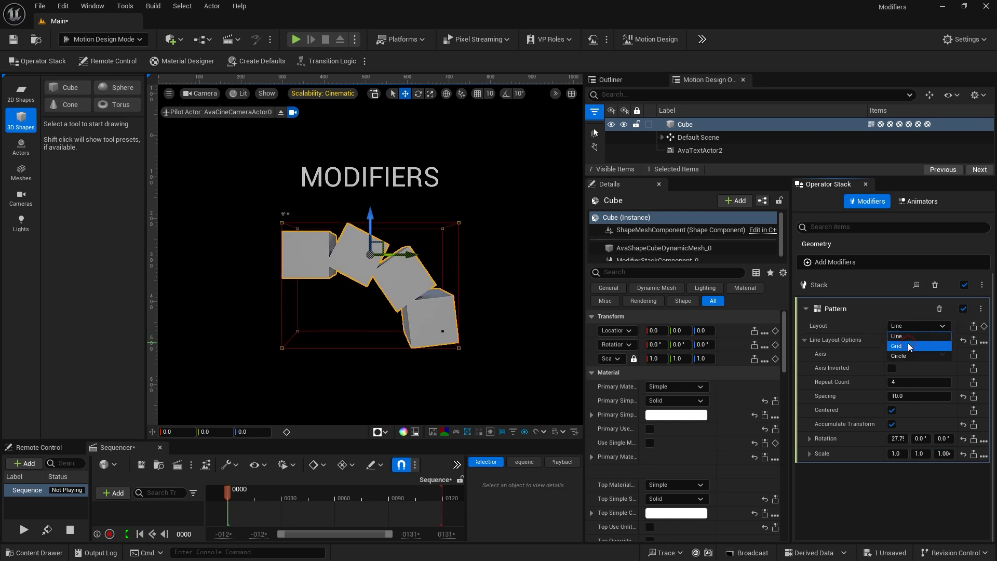
{"action": "left_click", "coordinate": [909, 346]}
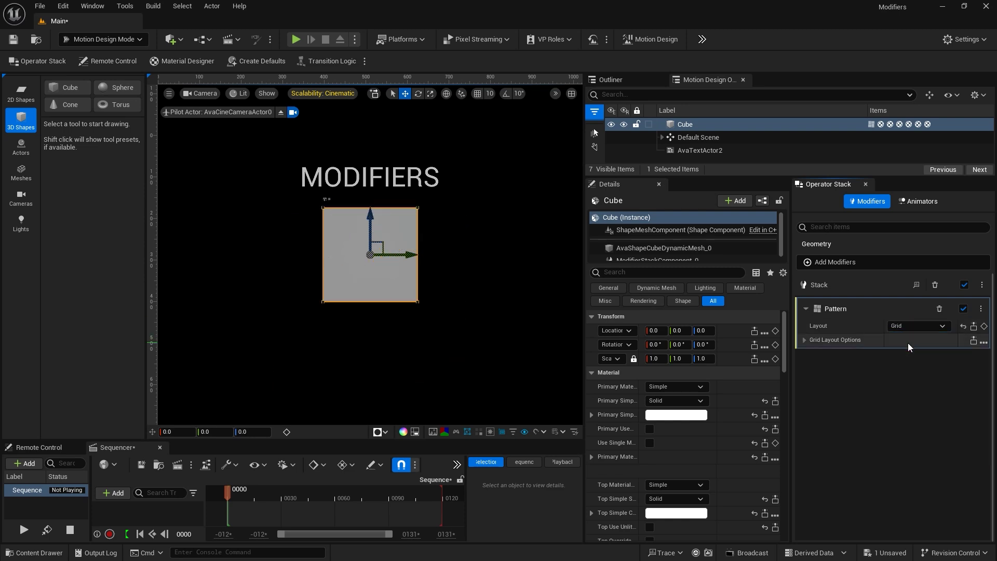
{"action": "left_click", "coordinate": [805, 340]}
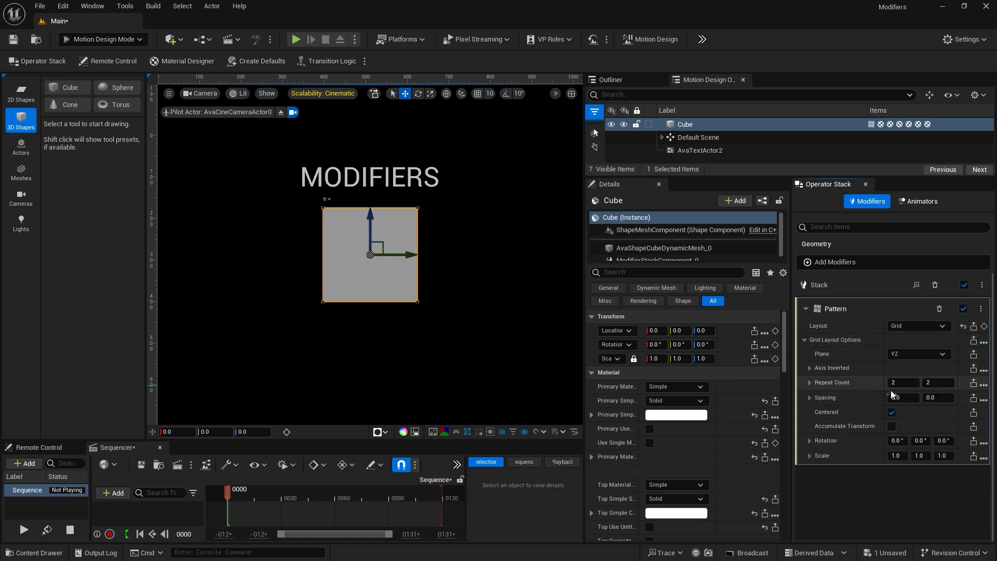
{"action": "left_click", "coordinate": [894, 398]}
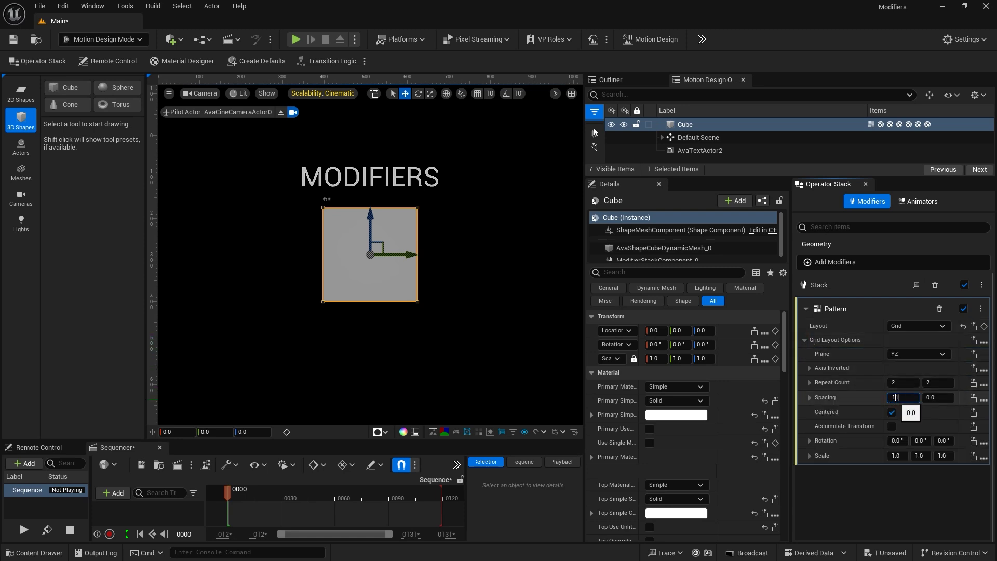
{"action": "type", "text": "10"}
{"action": "key", "text": "Tab"}
{"action": "type", "text": "1"}
{"action": "key", "text": "Return"}
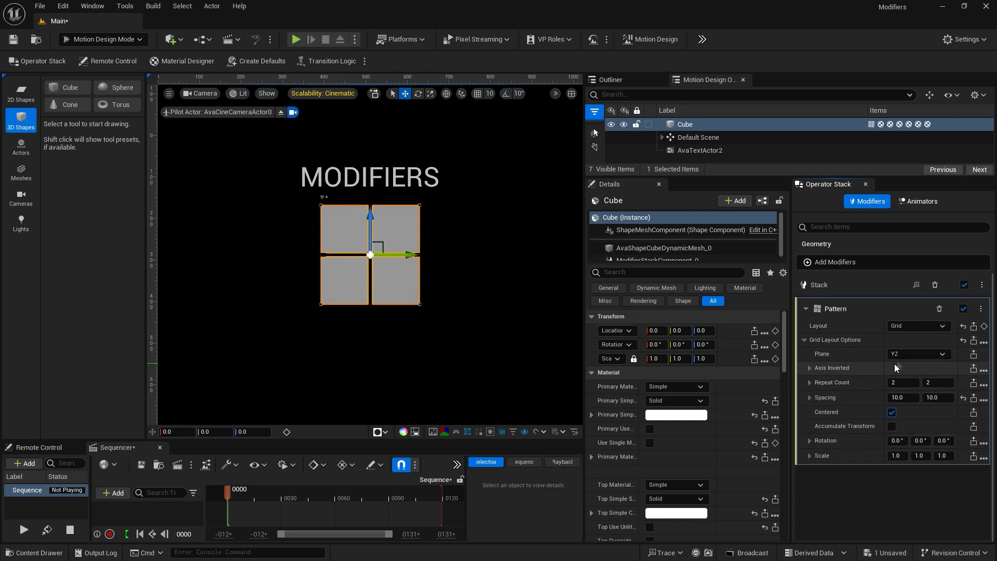
- Set the Cube's grid pattern plane to XY and rotate the Cube to 40° in Y
{"action": "left_click", "coordinate": [910, 355]}
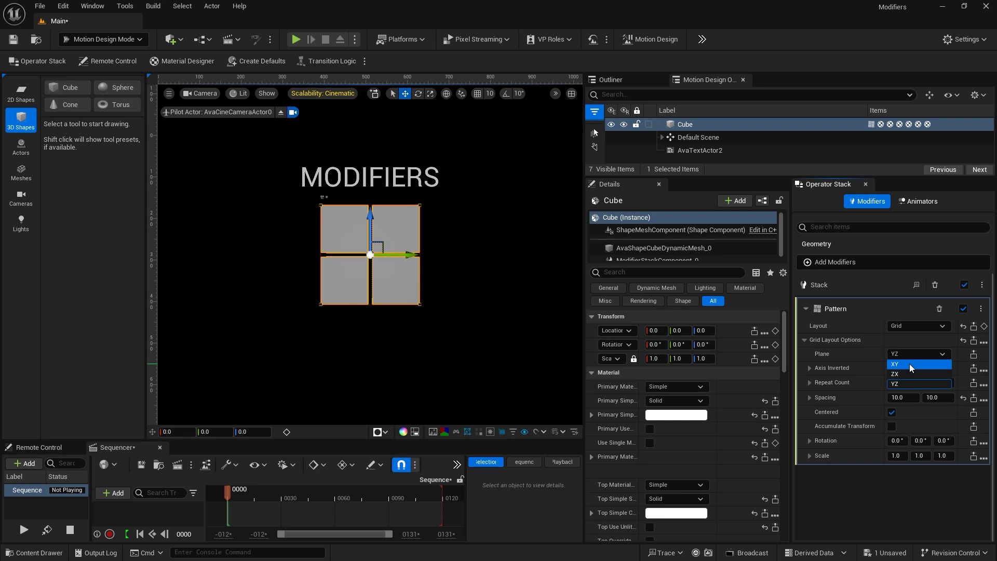
{"action": "left_click", "coordinate": [908, 364]}
{"action": "left_click_drag", "start_coordinate": [677, 345], "coordinate": [697, 345]}
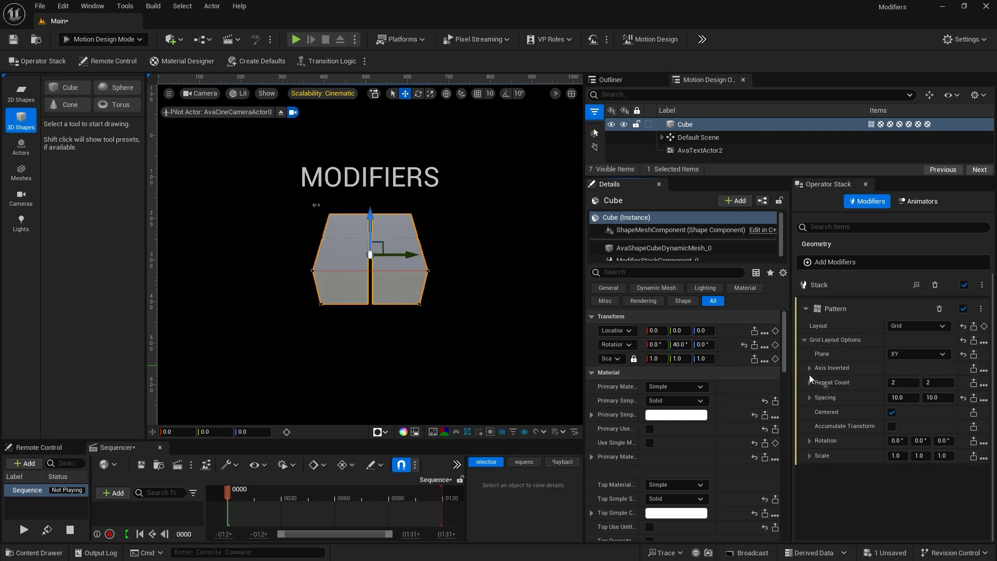
- Set the grid pattern's plane to ZX and rotate the Cube to 47° in Z
{"action": "left_click", "coordinate": [900, 355]}
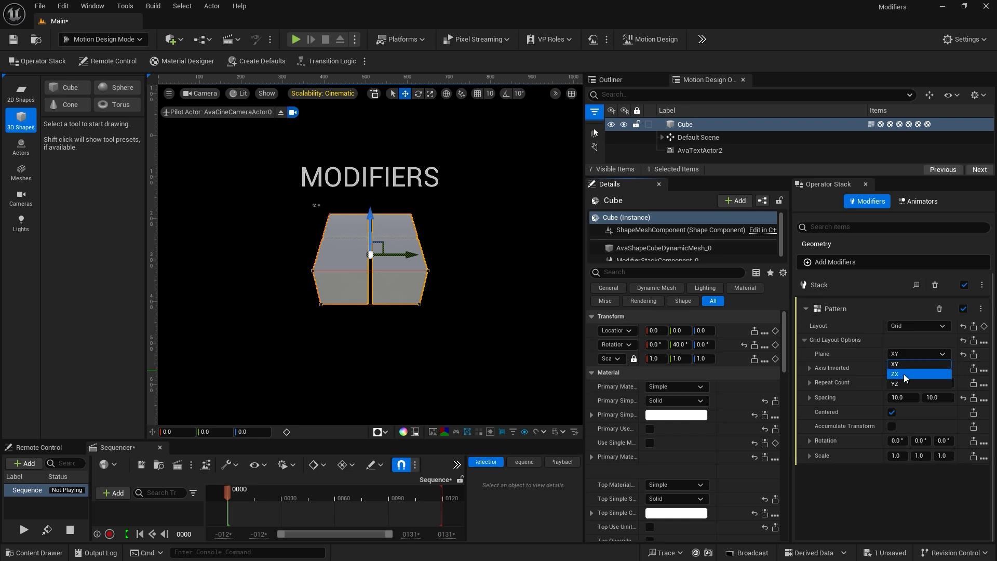
{"action": "left_click", "coordinate": [903, 374]}
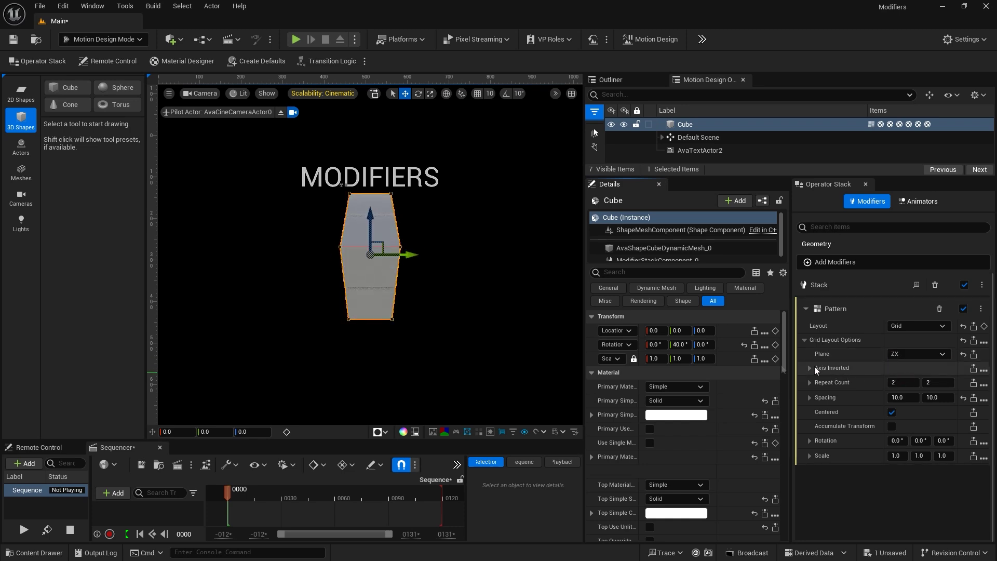
{"action": "left_click_drag", "start_coordinate": [707, 344], "coordinate": [737, 345]}
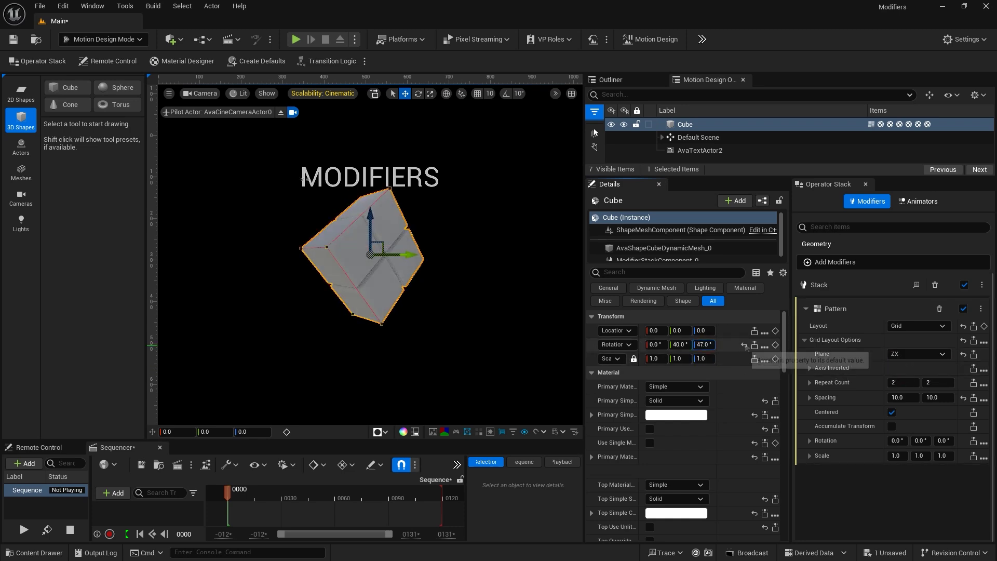
- Reset the Cube's rotation to default and set the grid pattern's plane back to YZ
{"action": "left_click", "coordinate": [743, 345]}
{"action": "left_click", "coordinate": [897, 355]}
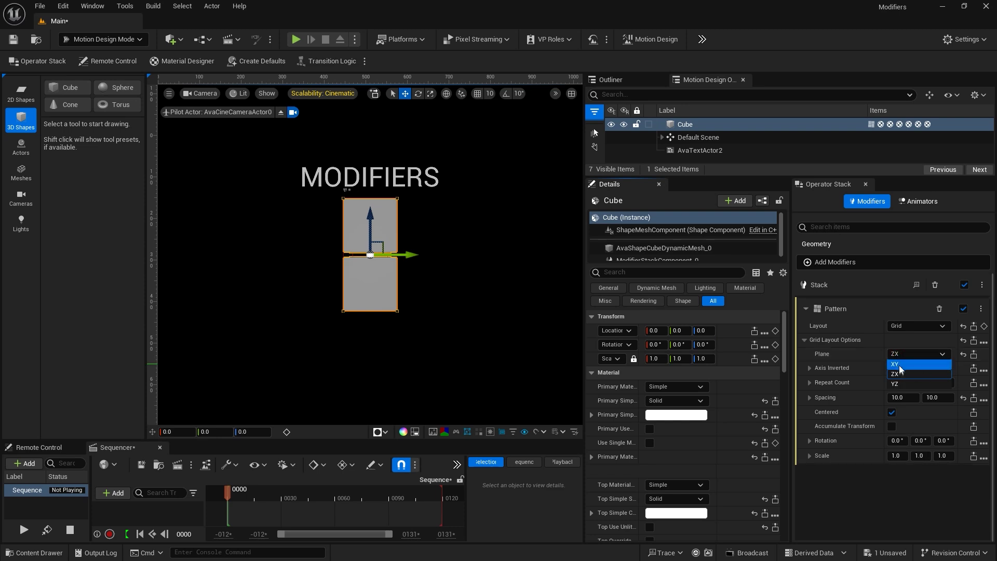
{"action": "left_click", "coordinate": [901, 384]}
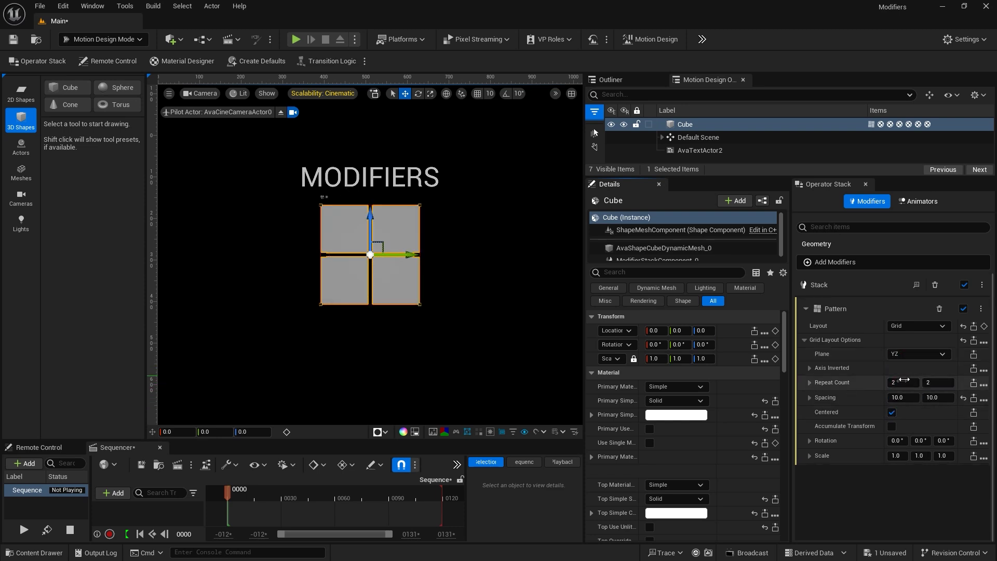
- Set the grid pattern's horizontal repeat count to 4 and spacing to about 20.6, with Y scale about 0.36 and Z rotation about 2.15°
{"action": "left_click", "coordinate": [896, 383]}
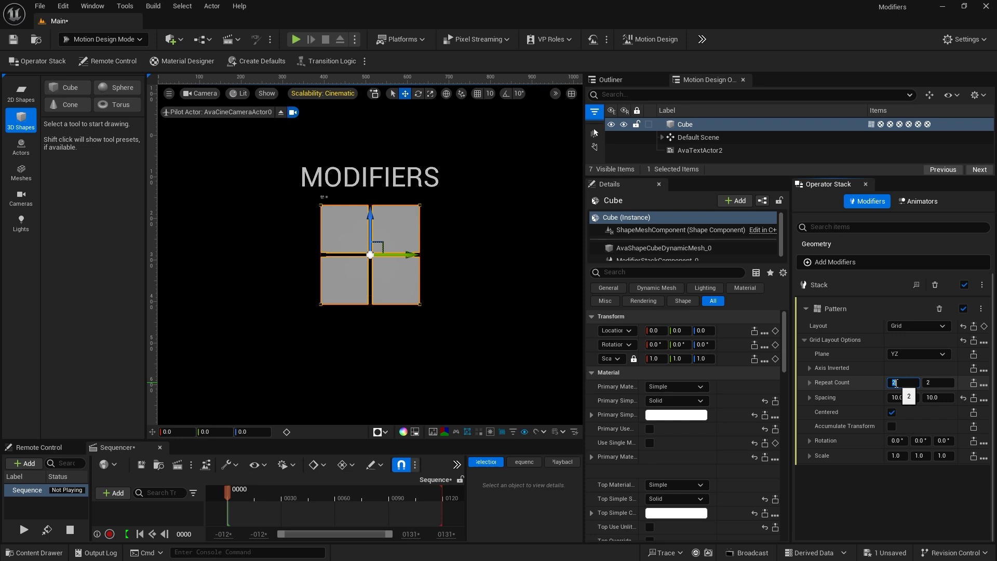
{"action": "type", "text": "4"}
{"action": "key", "text": "Return"}
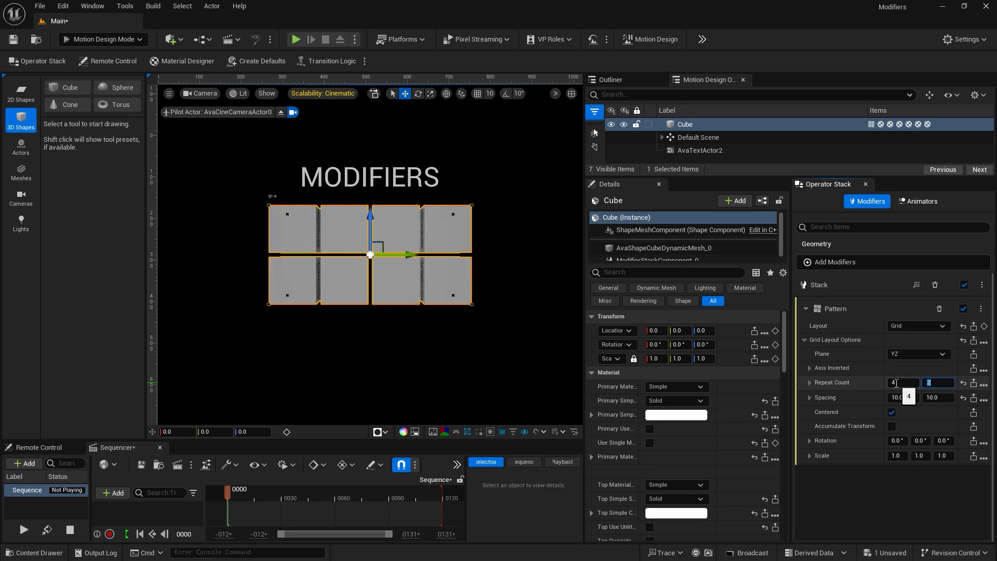
{"action": "left_click_drag", "start_coordinate": [902, 398], "coordinate": [924, 398]}
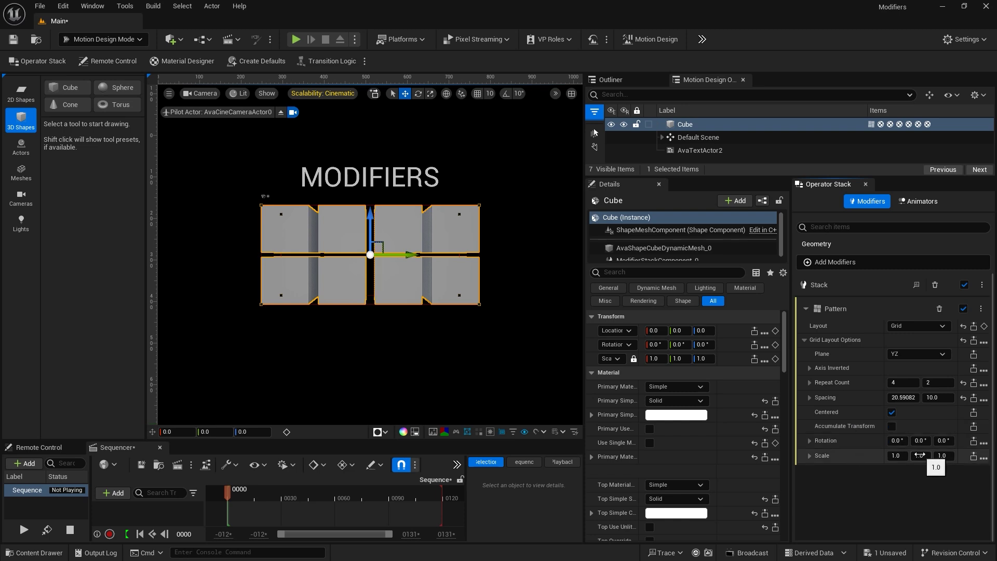
{"action": "left_click_drag", "start_coordinate": [919, 455], "coordinate": [944, 440]}
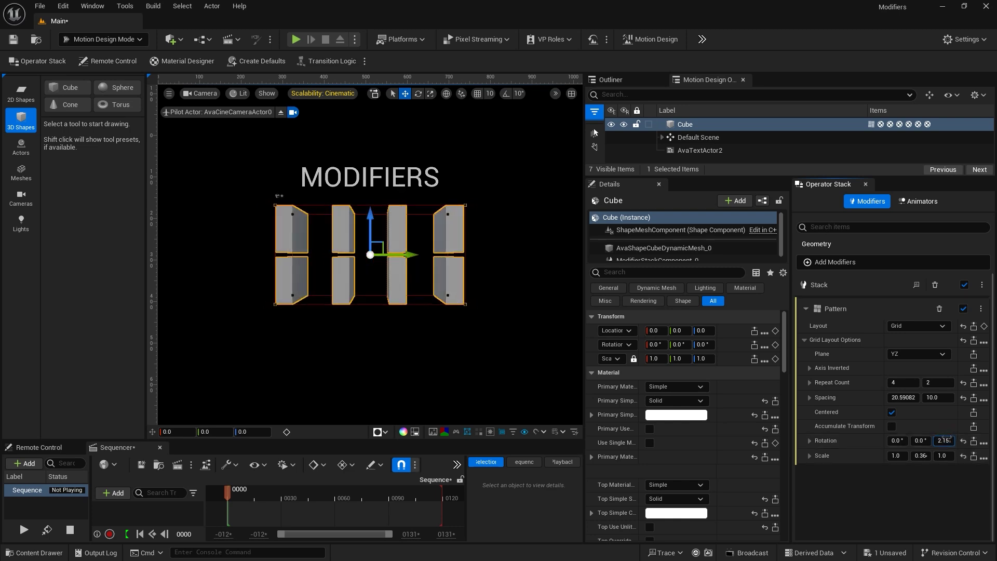
- Switch the Cube's Pattern layout to Circle and set its radius to 180
{"action": "left_click", "coordinate": [910, 325]}
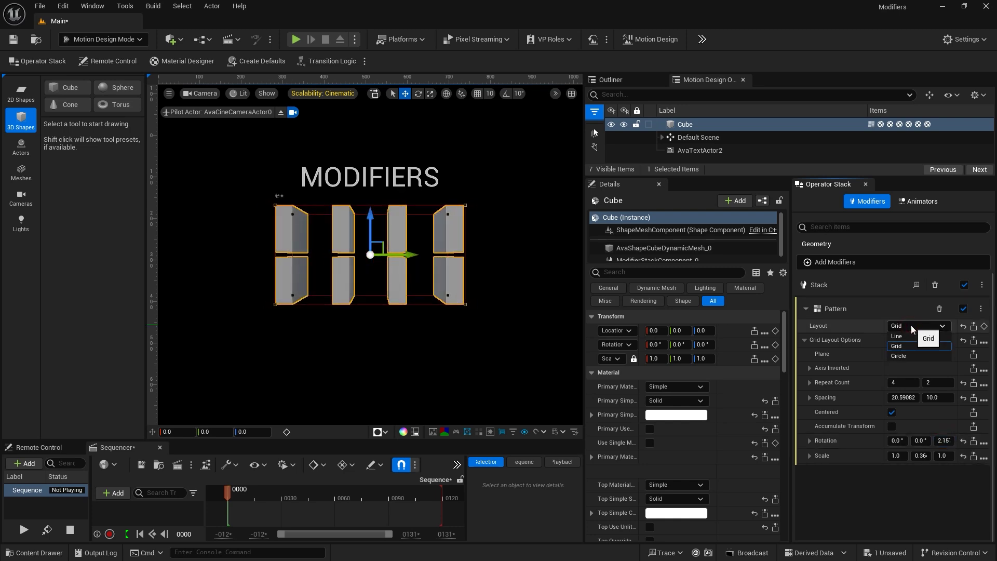
{"action": "left_click", "coordinate": [908, 355]}
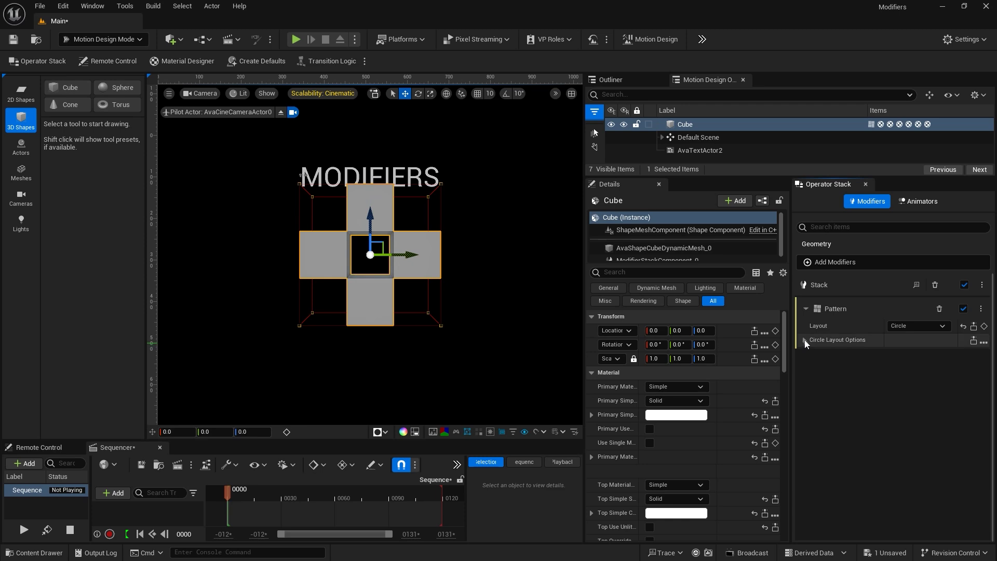
{"action": "left_click", "coordinate": [804, 340]}
{"action": "left_click", "coordinate": [904, 368]}
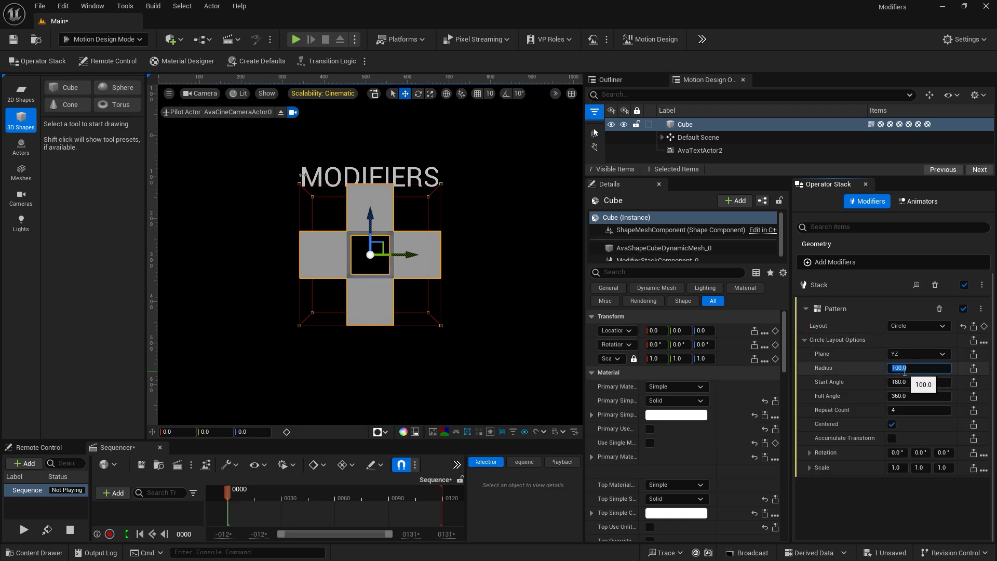
{"action": "type", "text": "180"}
{"action": "key", "text": "Return"}
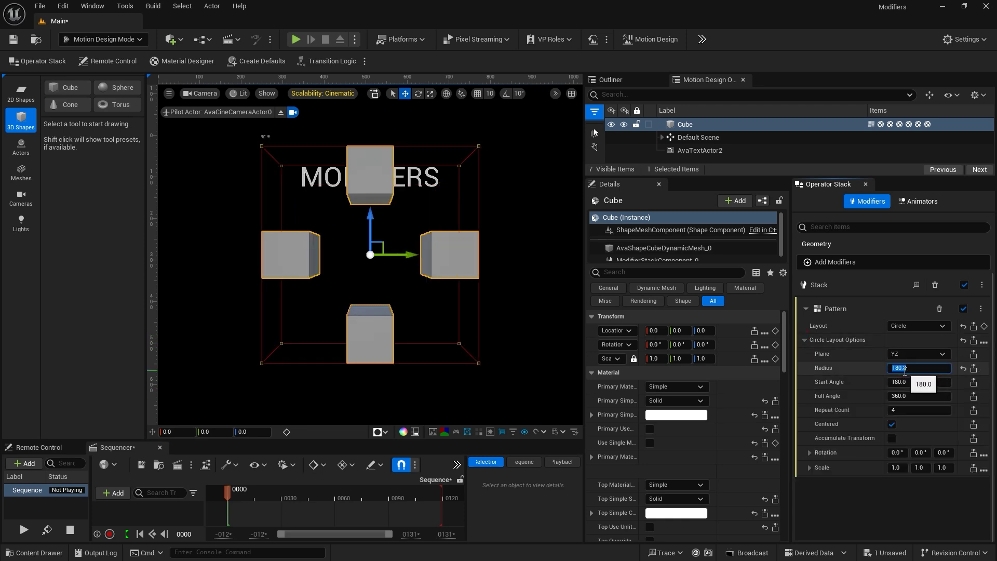
- Set the circle pattern's repeat count to 8
{"action": "left_click", "coordinate": [892, 410]}
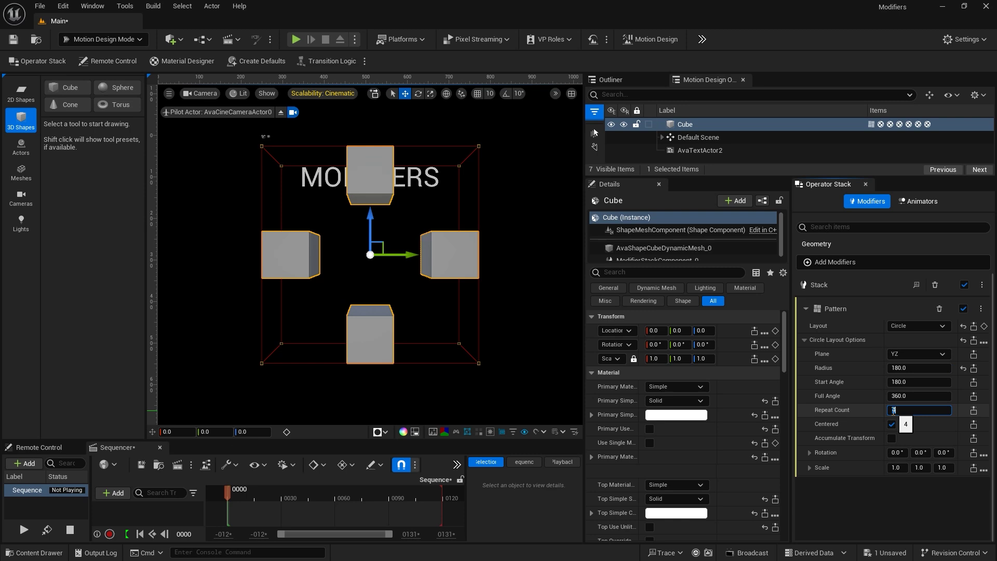
{"action": "type", "text": "8"}
{"action": "key", "text": "Return"}
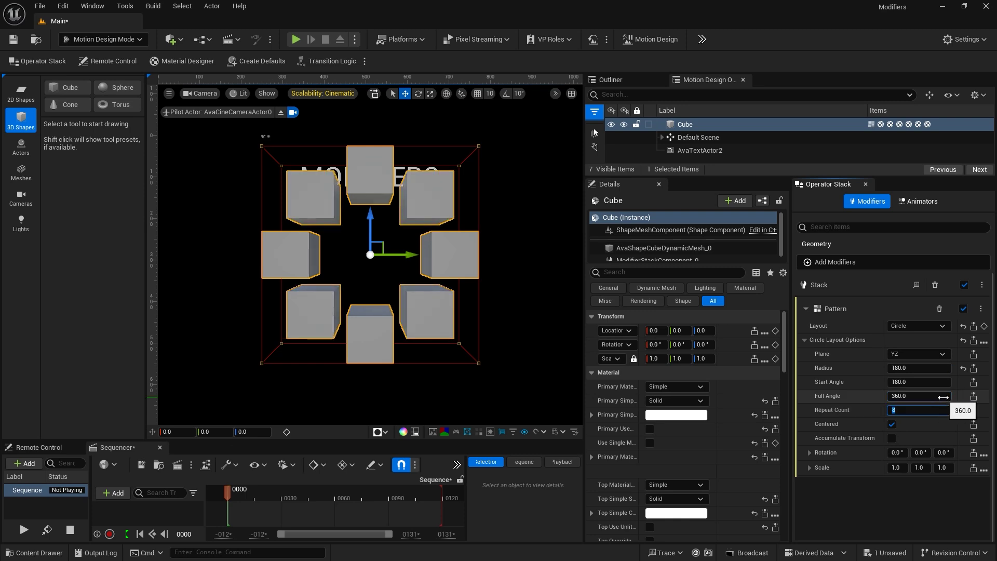
- Try a smaller full angle on the circle pattern, restore it to 360 and adjust the start angle
{"action": "mouse_move", "coordinate": [943, 397]}
{"action": "left_mouse_down"}
{"action": "mouse_move", "coordinate": [986, 397]}
{"action": "mouse_move", "coordinate": [924, 398]}
{"action": "mouse_move", "coordinate": [942, 397]}
{"action": "left_mouse_up"}
{"action": "left_click", "coordinate": [943, 397]}
{"action": "type", "text": "36"}
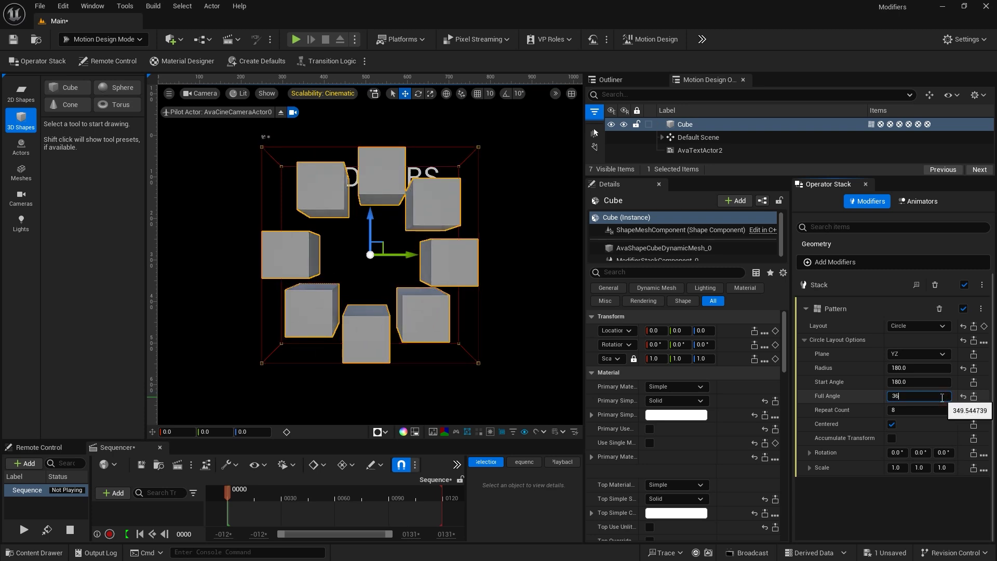
{"action": "type", "text": "0"}
{"action": "key", "text": "Return"}
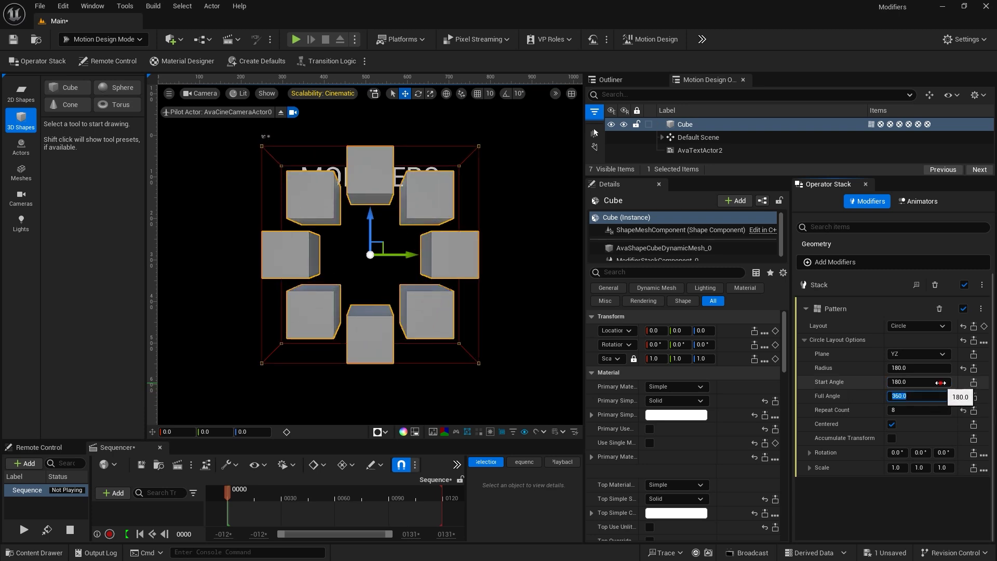
{"action": "left_click_drag", "start_coordinate": [941, 382], "coordinate": [919, 383]}
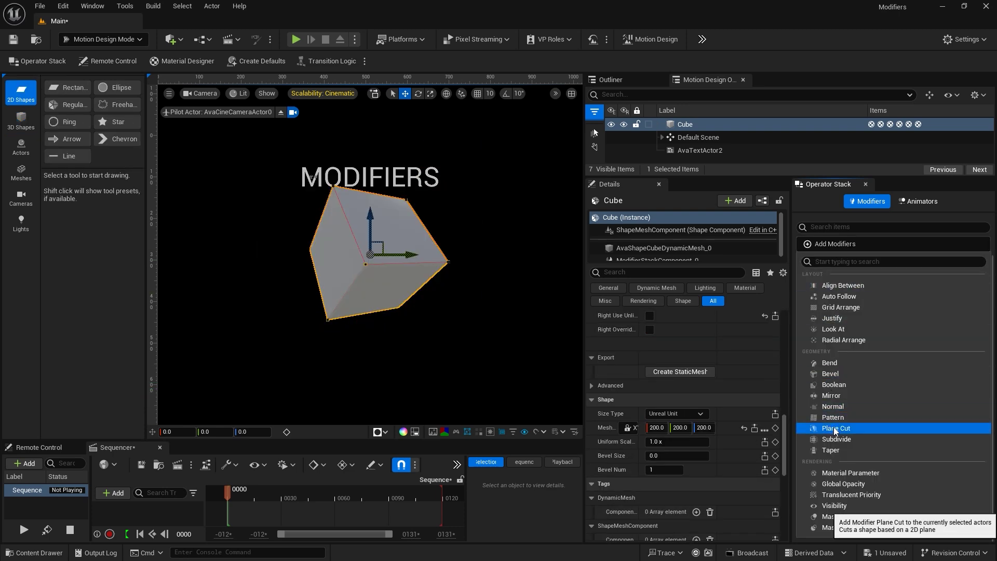
- Add a Plane Cut modifier to the Cube with plane origin 0 and a plane X rotation of about 52.7°
{"action": "left_click", "coordinate": [834, 425]}
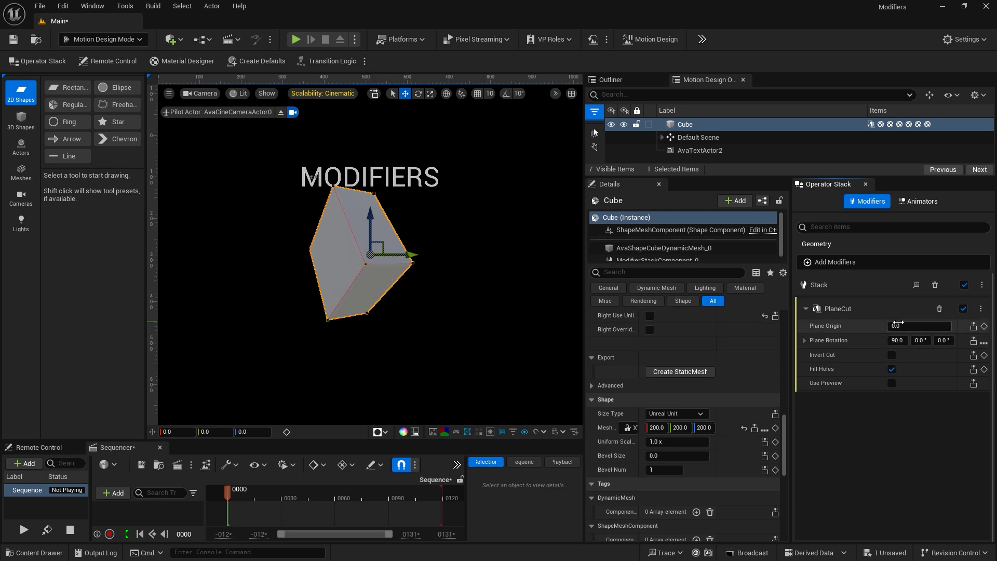
{"action": "mouse_move", "coordinate": [899, 324]}
{"action": "left_mouse_down"}
{"action": "mouse_move", "coordinate": [941, 324]}
{"action": "mouse_move", "coordinate": [854, 324]}
{"action": "mouse_move", "coordinate": [929, 324]}
{"action": "mouse_move", "coordinate": [886, 340]}
{"action": "mouse_move", "coordinate": [922, 341]}
{"action": "mouse_move", "coordinate": [893, 341]}
{"action": "left_mouse_up"}
{"action": "type", "text": "0"}
{"action": "key", "text": "Return"}
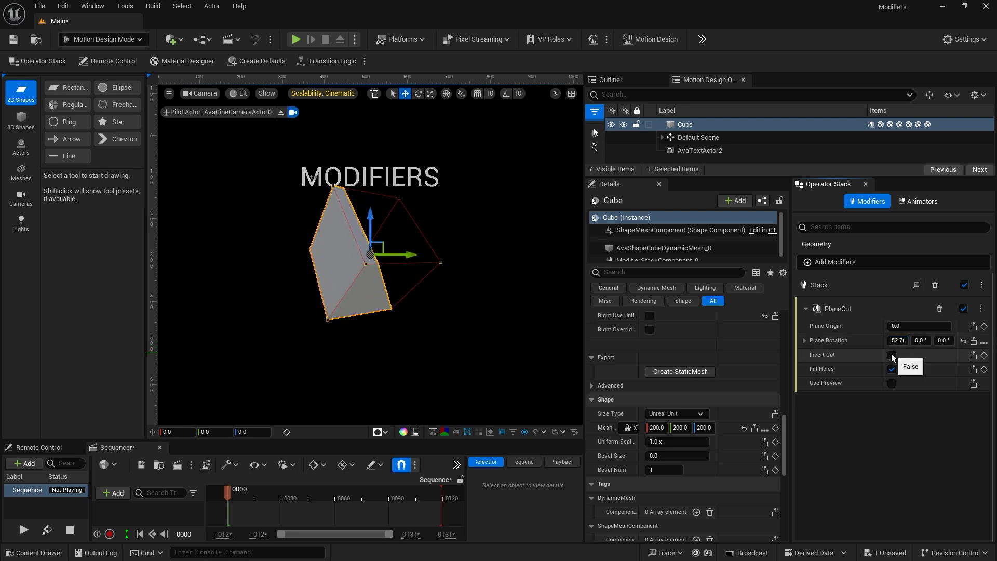
- Enable Invert Cut on the Cube's Plane Cut at an X rotation of about 130° and turn off Fill Holes
{"action": "left_click", "coordinate": [891, 355]}
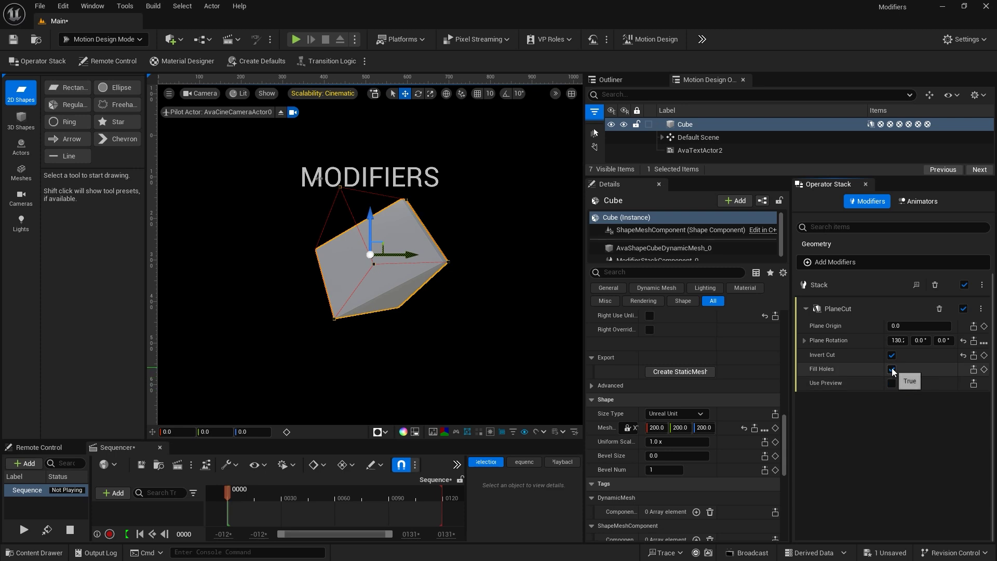
{"action": "left_click", "coordinate": [892, 369]}
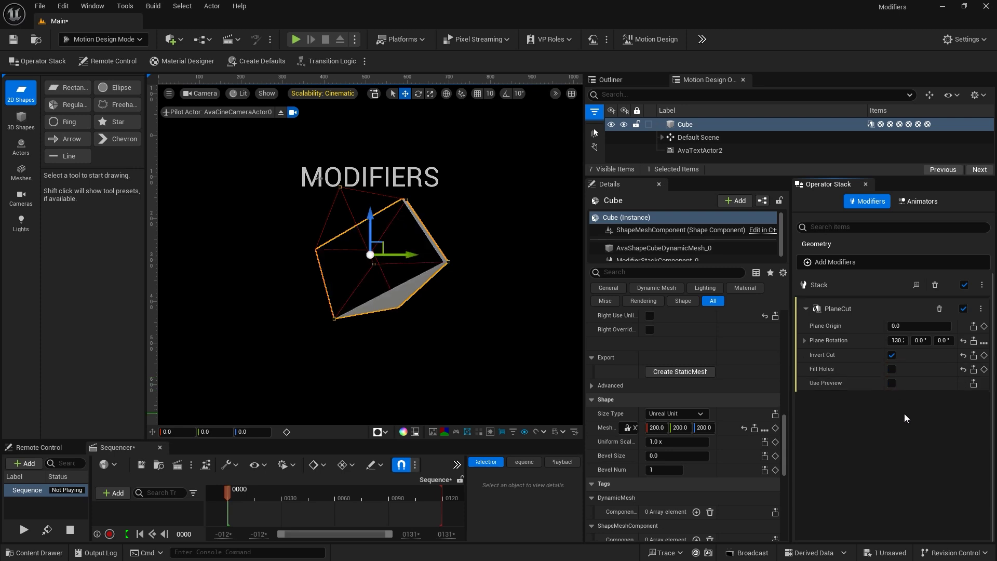
- Delete the Cube and add a spline actor at the centre of the scene
{"action": "key", "text": "Delete"}
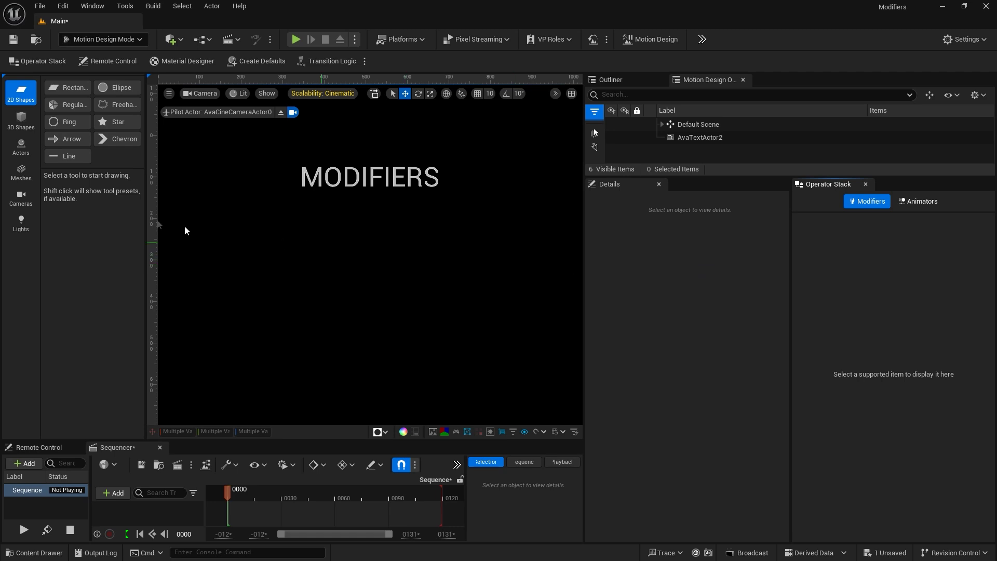
{"action": "left_click", "coordinate": [23, 150]}
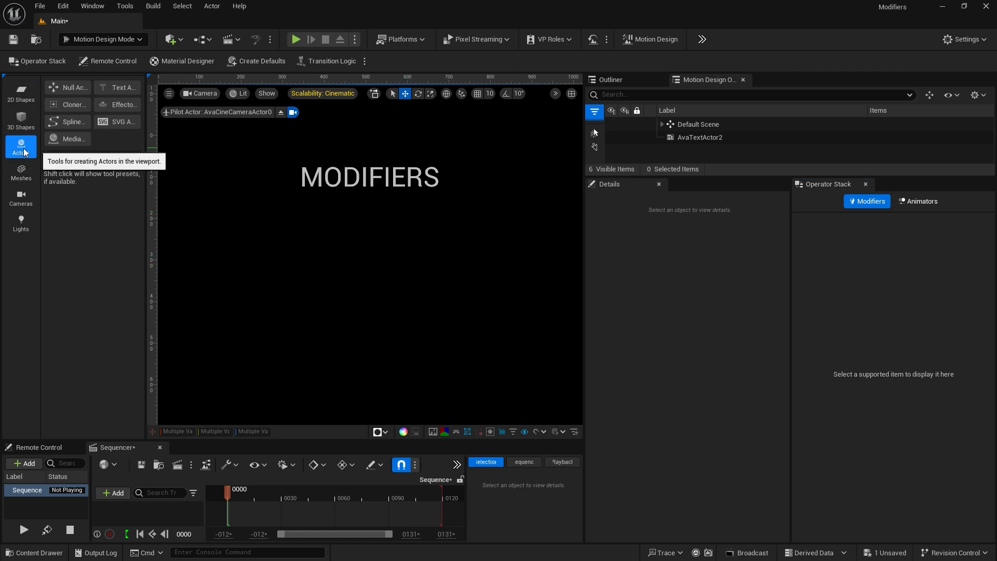
{"action": "left_click", "coordinate": [67, 121]}
{"action": "left_click", "coordinate": [67, 121]}
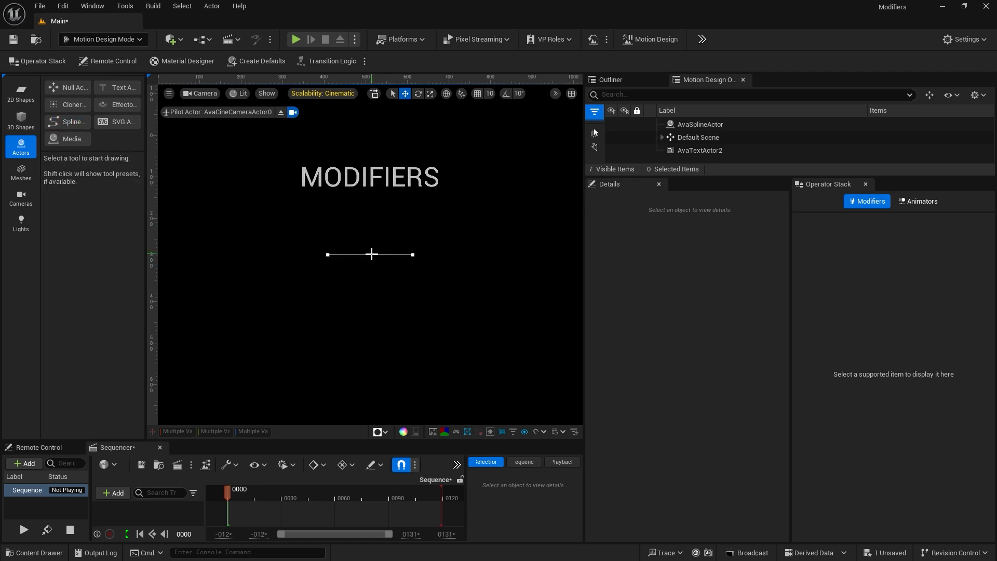
- Lengthen the spline by moving its left end point to about Y -238 and its right end point to about Y 238
{"action": "left_click", "coordinate": [327, 254]}
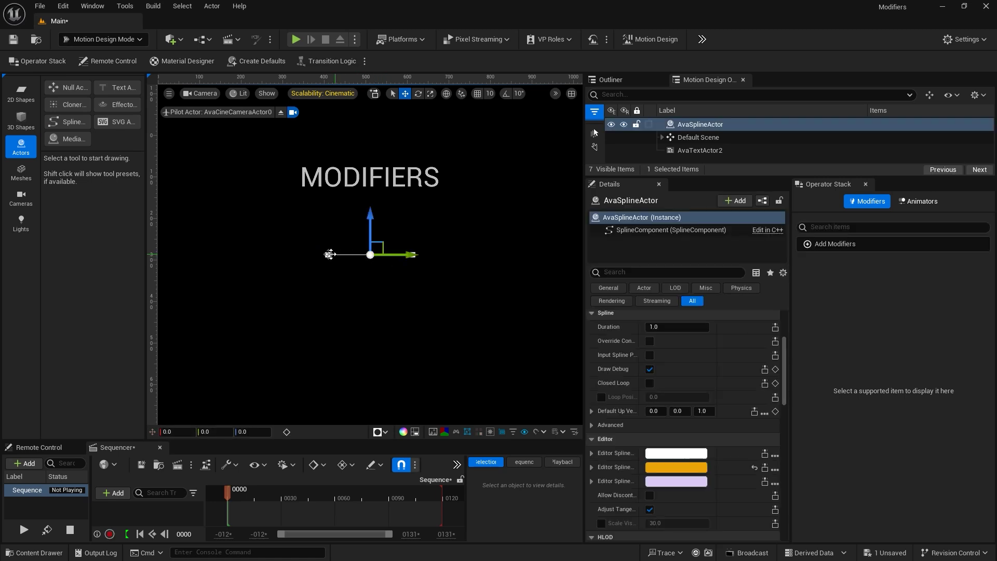
{"action": "left_click", "coordinate": [328, 254]}
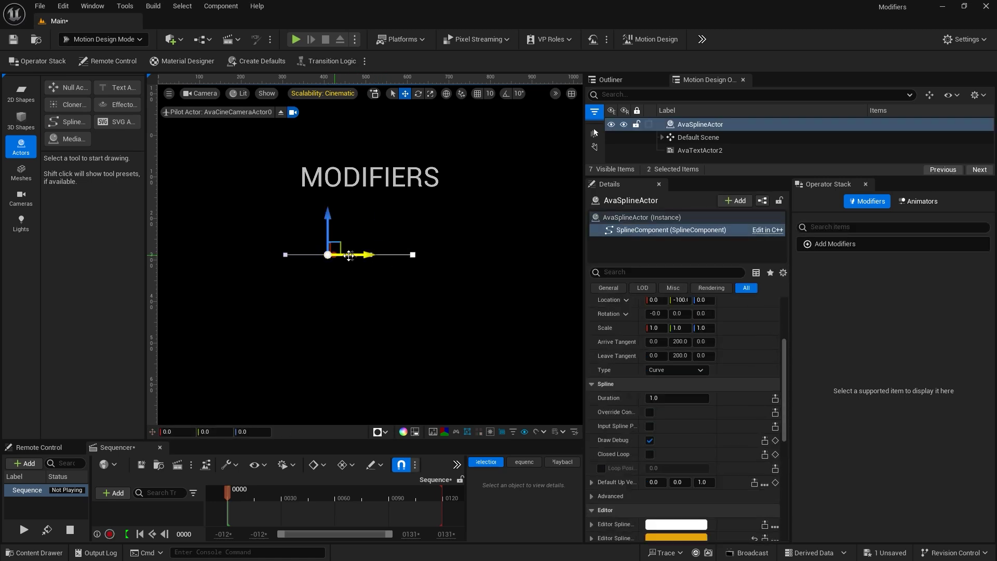
{"action": "left_click_drag", "start_coordinate": [366, 255], "coordinate": [307, 255]}
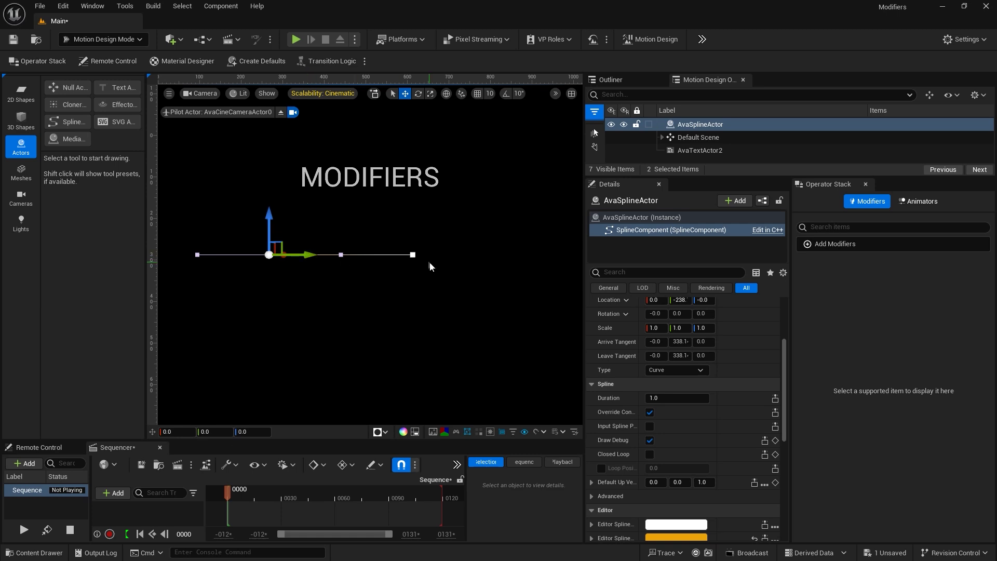
{"action": "left_click", "coordinate": [414, 255]}
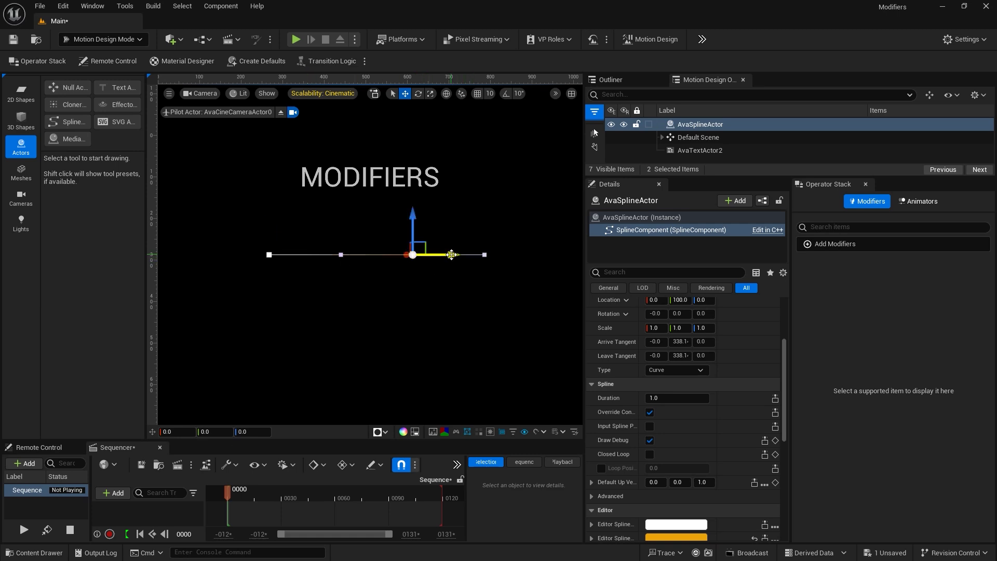
{"action": "left_click_drag", "start_coordinate": [452, 258], "coordinate": [511, 258]}
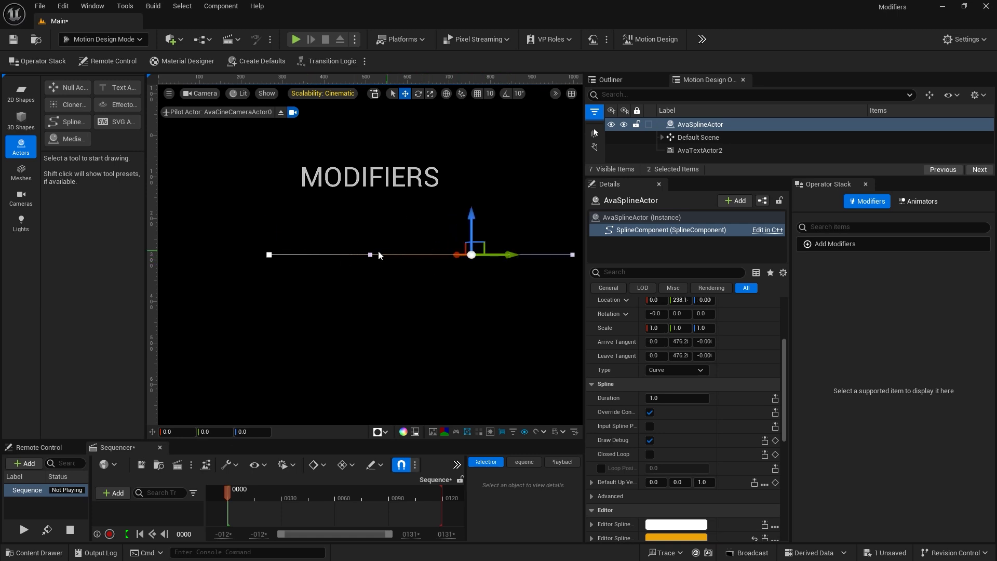
- Add a spline point near the middle of the spline and raise it to about Z 82
{"action": "right_click", "coordinate": [361, 254]}
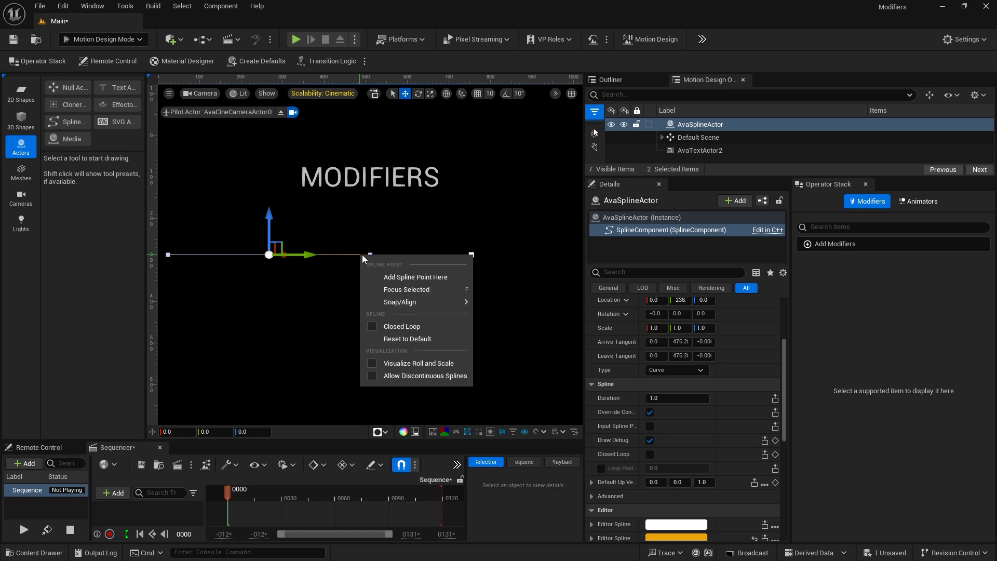
{"action": "left_click", "coordinate": [406, 276]}
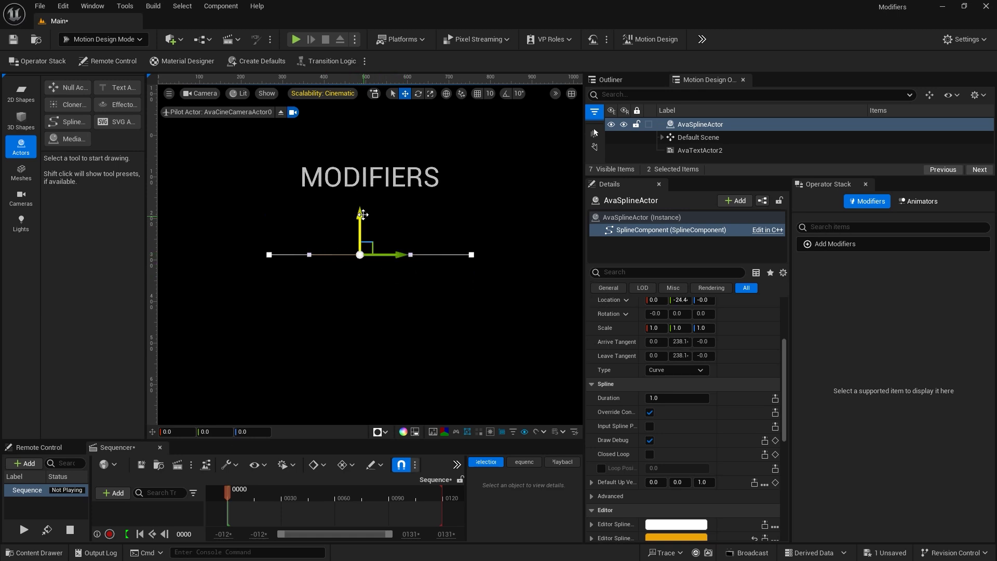
{"action": "left_click_drag", "start_coordinate": [361, 215], "coordinate": [361, 180]}
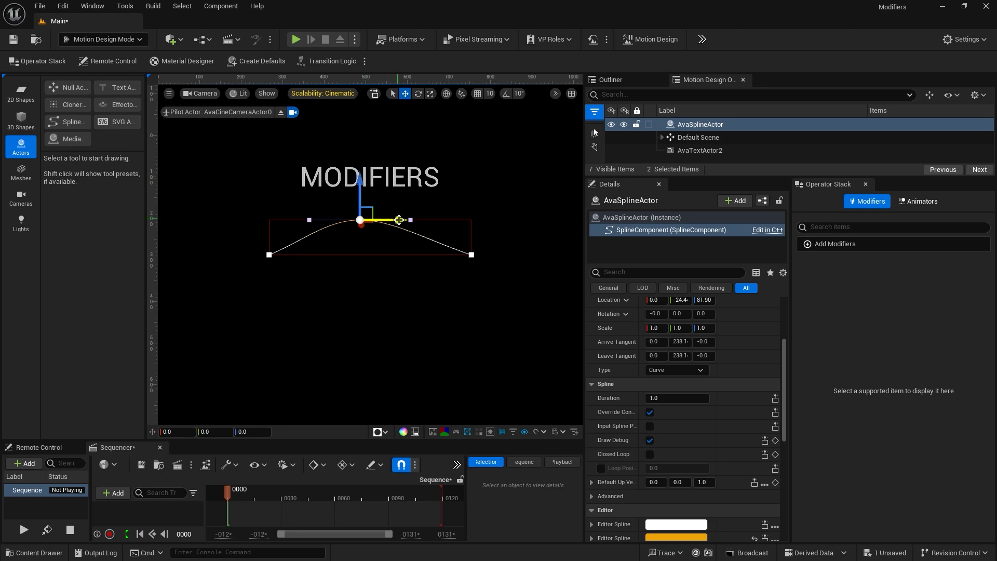
- Shift the spline's middle point along Y to about -13 and deselect the spline
{"action": "left_click_drag", "start_coordinate": [399, 219], "coordinate": [404, 220]}
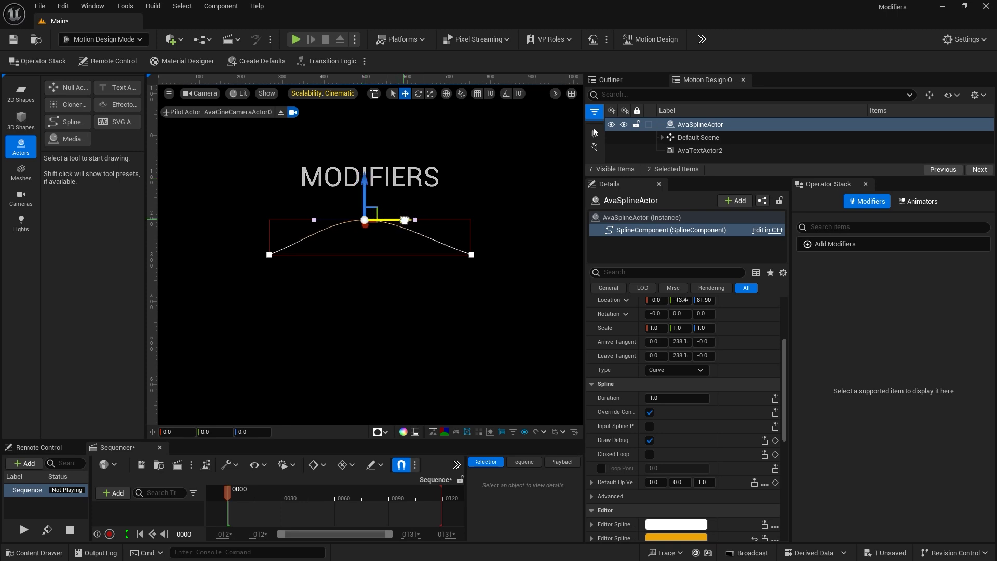
{"action": "left_click", "coordinate": [424, 256]}
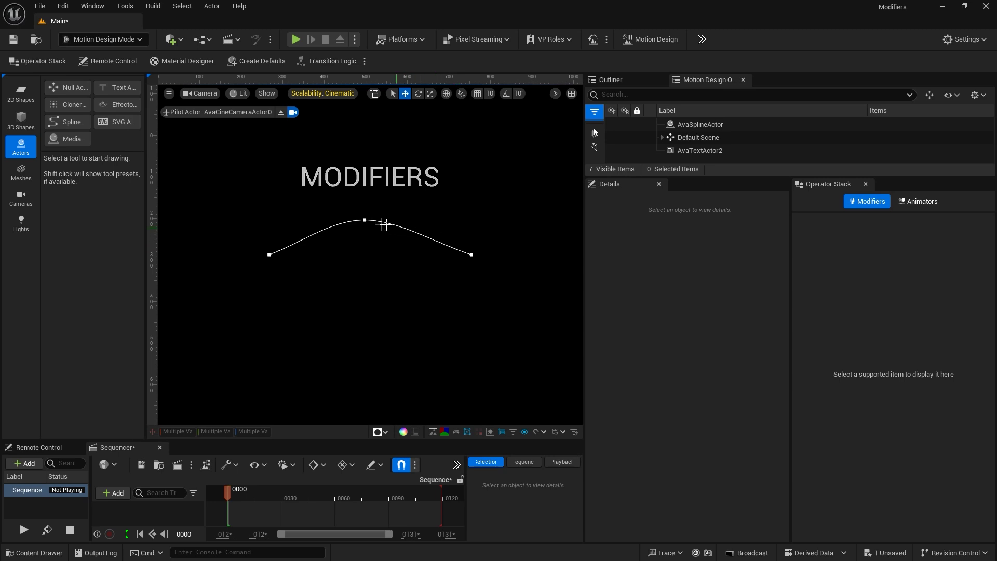
- Add a 2D Ellipse at the centre of the scene and set its mesh size to 25 × 25
{"action": "left_click", "coordinate": [26, 94]}
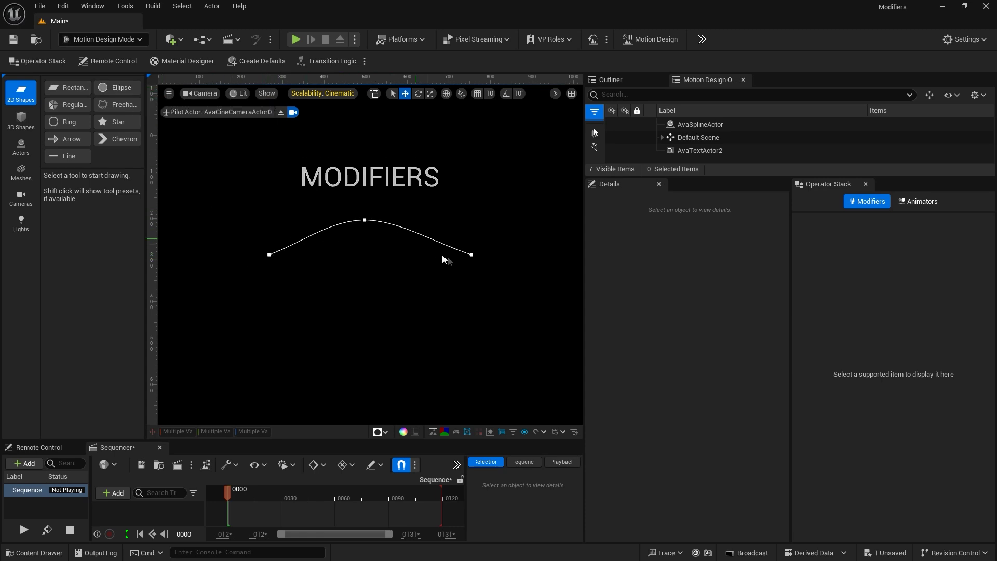
{"action": "left_click", "coordinate": [122, 89]}
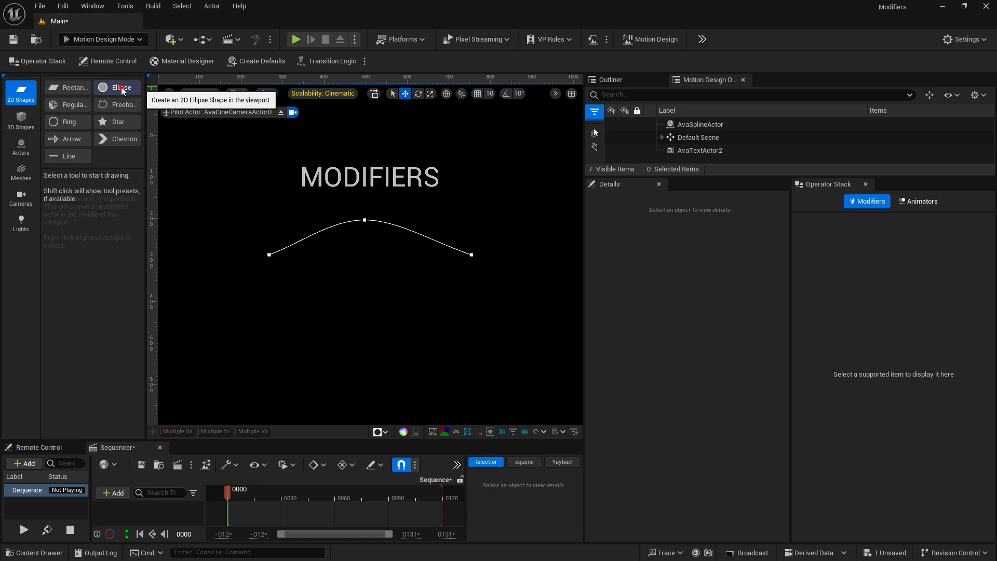
{"action": "left_click", "coordinate": [123, 90]}
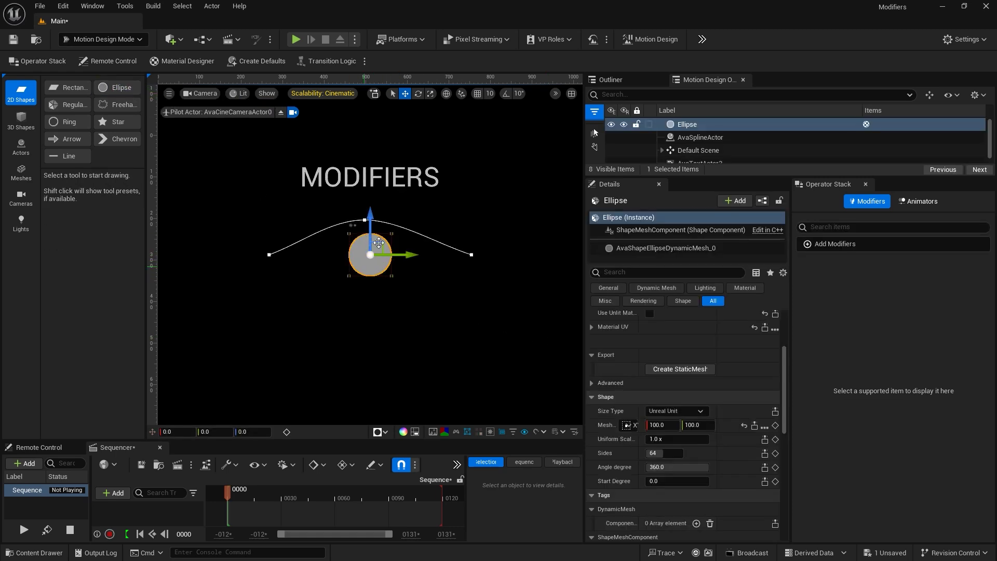
{"action": "left_click", "coordinate": [665, 426]}
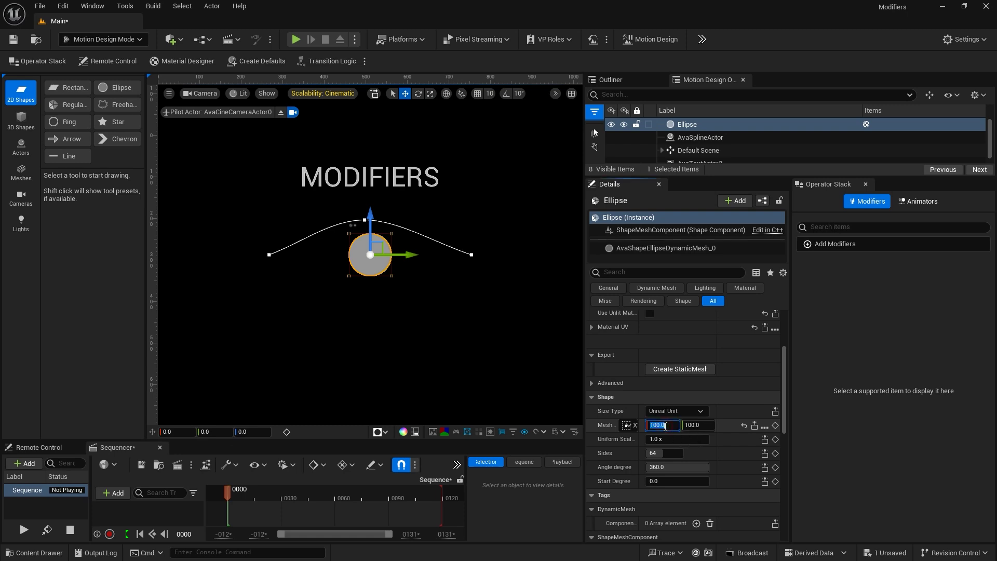
{"action": "type", "text": "25"}
{"action": "key", "text": "Return"}
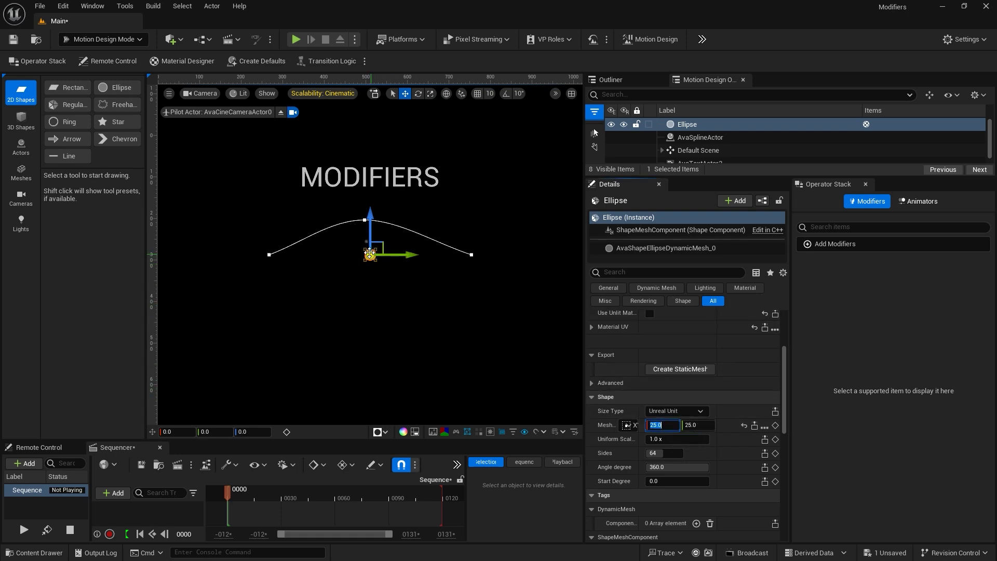
- Add a Spline Sweep modifier to the Ellipse and assign AvaSplineActor as its spline
{"action": "left_click", "coordinate": [821, 244]}
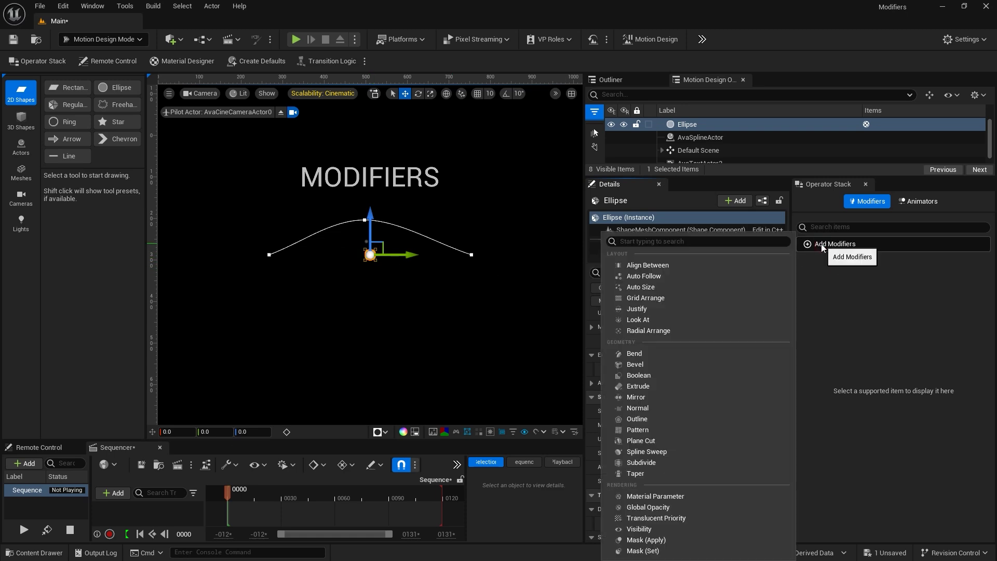
{"action": "left_click", "coordinate": [671, 451]}
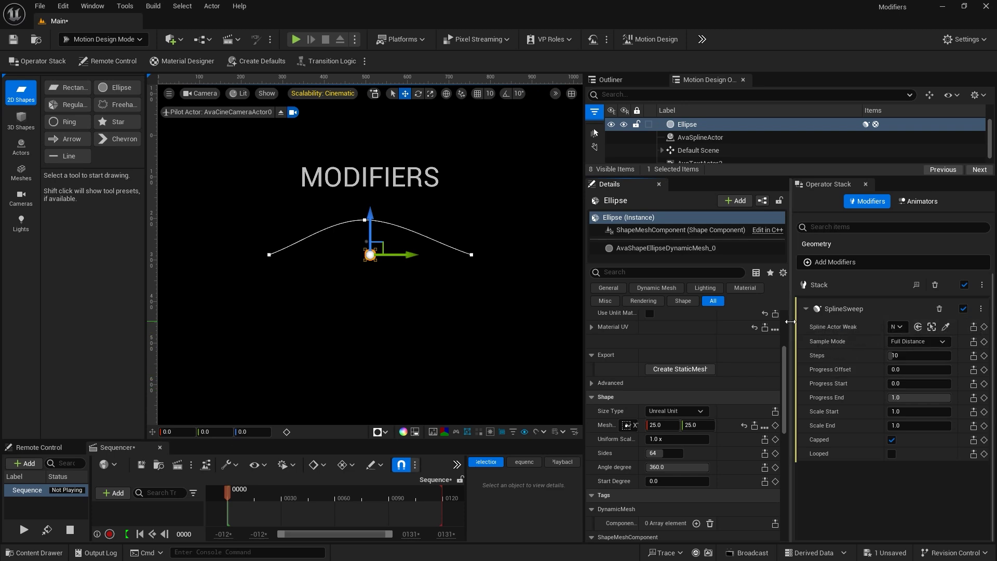
{"action": "left_click_drag", "start_coordinate": [790, 323], "coordinate": [737, 323]}
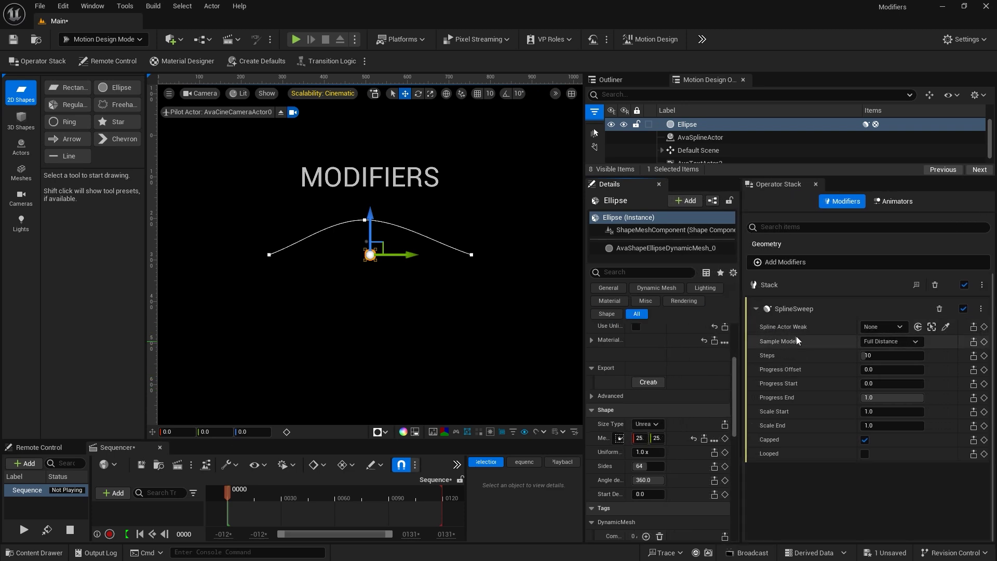
{"action": "left_click", "coordinate": [886, 328]}
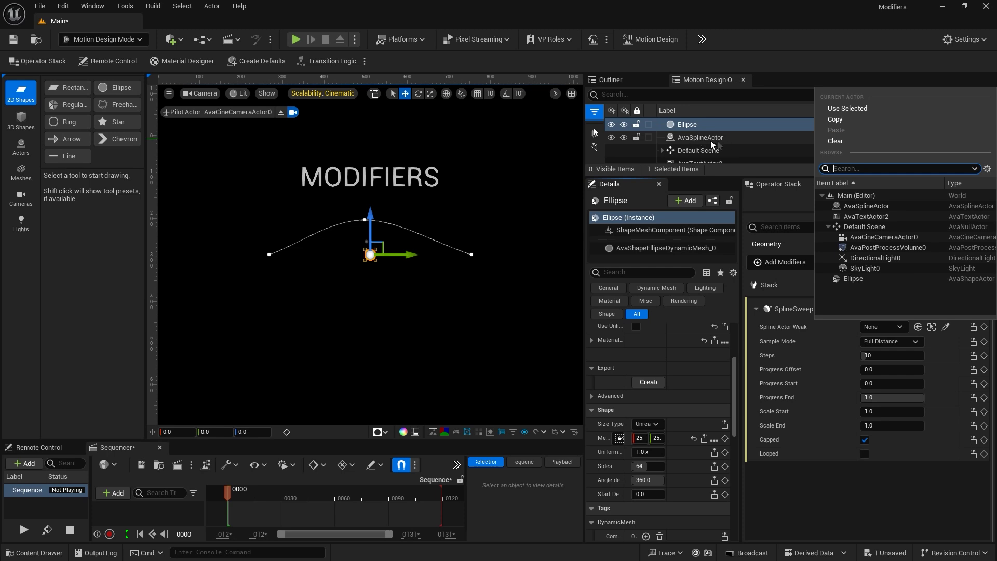
{"action": "left_click", "coordinate": [867, 205]}
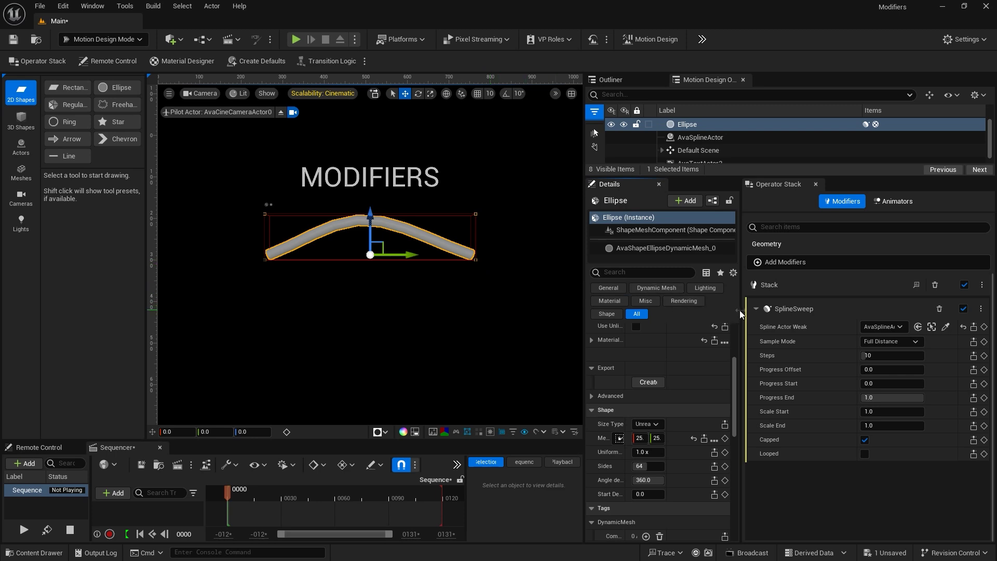
{"action": "left_click_drag", "start_coordinate": [740, 310], "coordinate": [803, 316]}
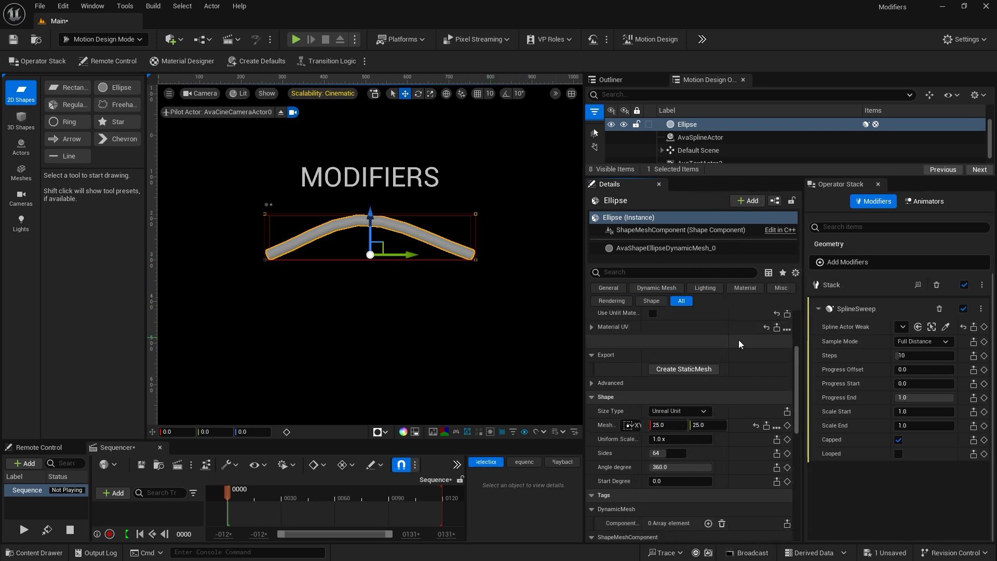
- Rotate the swept Ellipse around Z to about 69° and back to about 17° to inspect its form
{"action": "scroll", "coordinate": [738, 339], "scroll_direction": "up", "scroll_amount": 5}
{"action": "key", "text": "ctrl+z"}
{"action": "left_click_drag", "start_coordinate": [714, 345], "coordinate": [748, 344]}
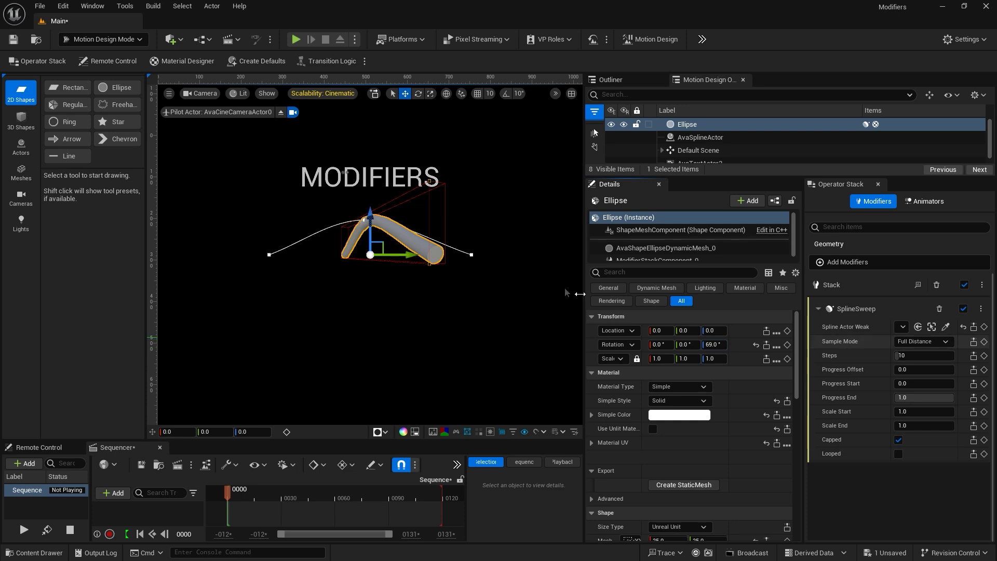
{"action": "left_click_drag", "start_coordinate": [713, 344], "coordinate": [675, 344]}
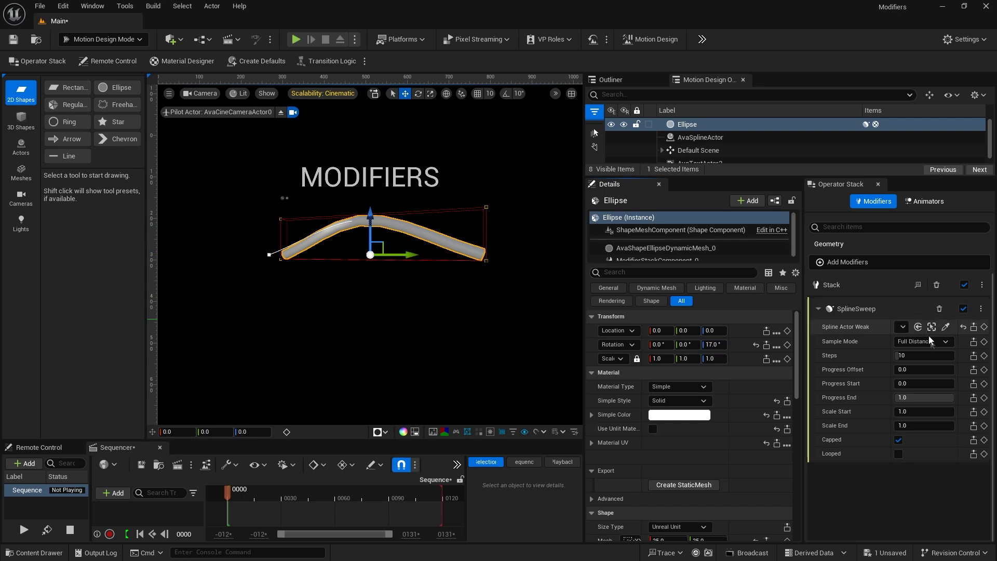
- Set the Spline Sweep's Steps to 100, Scale Start to about 0.46 and Scale End to about 2.55
{"action": "left_click", "coordinate": [901, 355]}
{"action": "left_click_drag", "start_coordinate": [898, 355], "coordinate": [941, 355]}
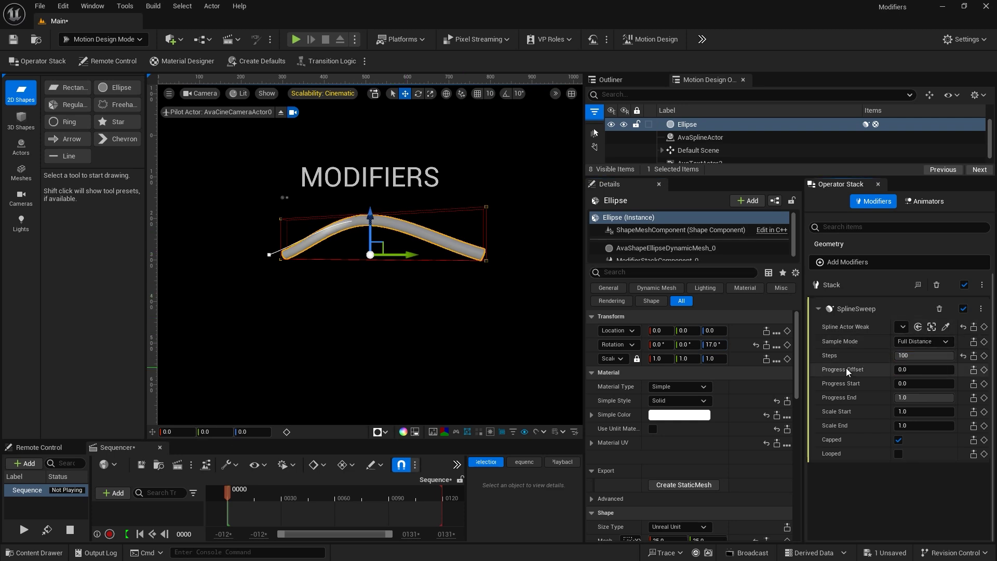
{"action": "left_click", "coordinate": [903, 370]}
{"action": "left_click_drag", "start_coordinate": [903, 370], "coordinate": [958, 425]}
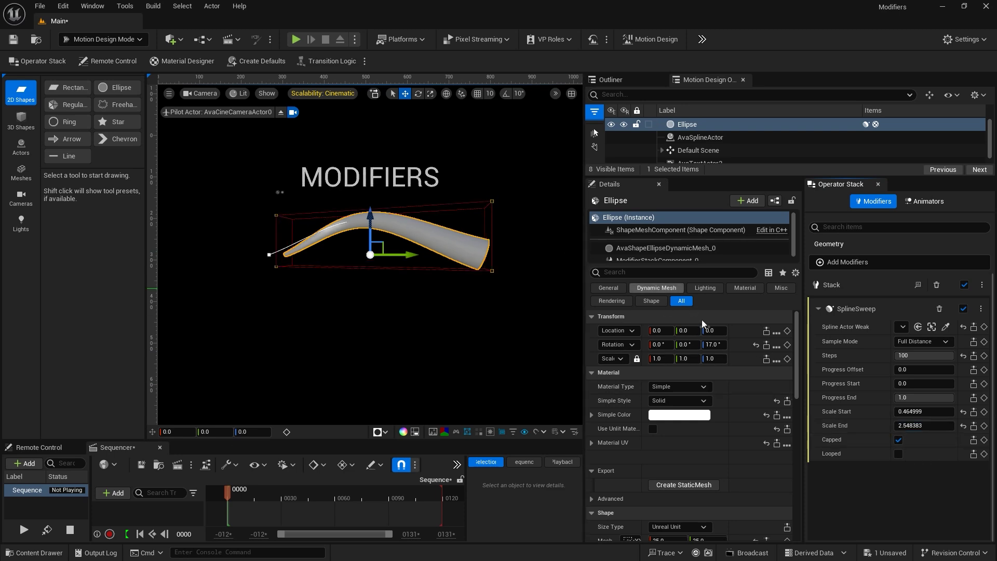
- Reset the Ellipse's Z rotation to 0° and turn it to about 84° to face the sweep's end
{"action": "left_click", "coordinate": [714, 345]}
{"action": "type", "text": "0"}
{"action": "key", "text": "Return"}
{"action": "left_click_drag", "start_coordinate": [714, 344], "coordinate": [741, 344]}
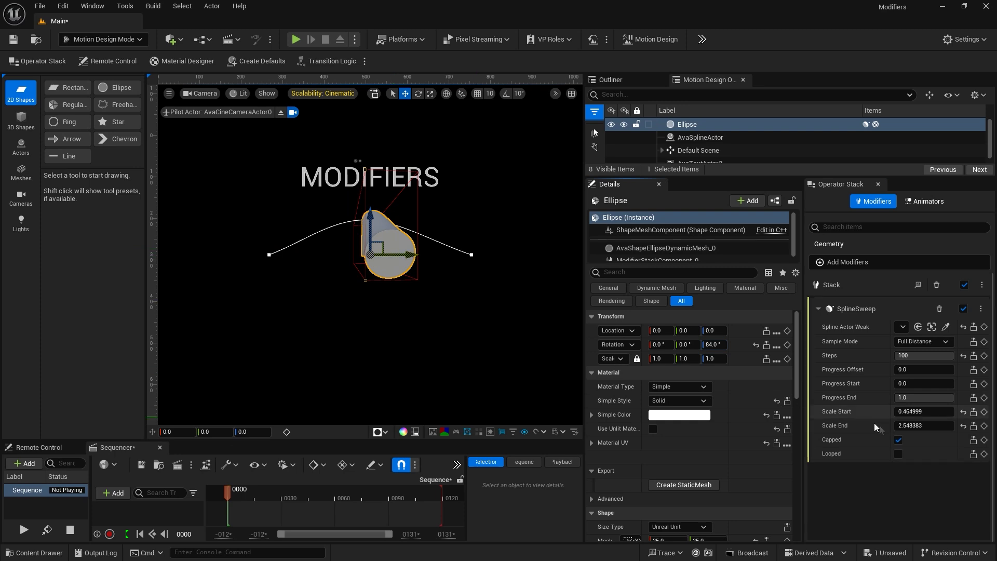
- Toggle the Spline Sweep's Capped option off and on, enable Looped, and rotate the Ellipse around Z
{"action": "left_click", "coordinate": [898, 440]}
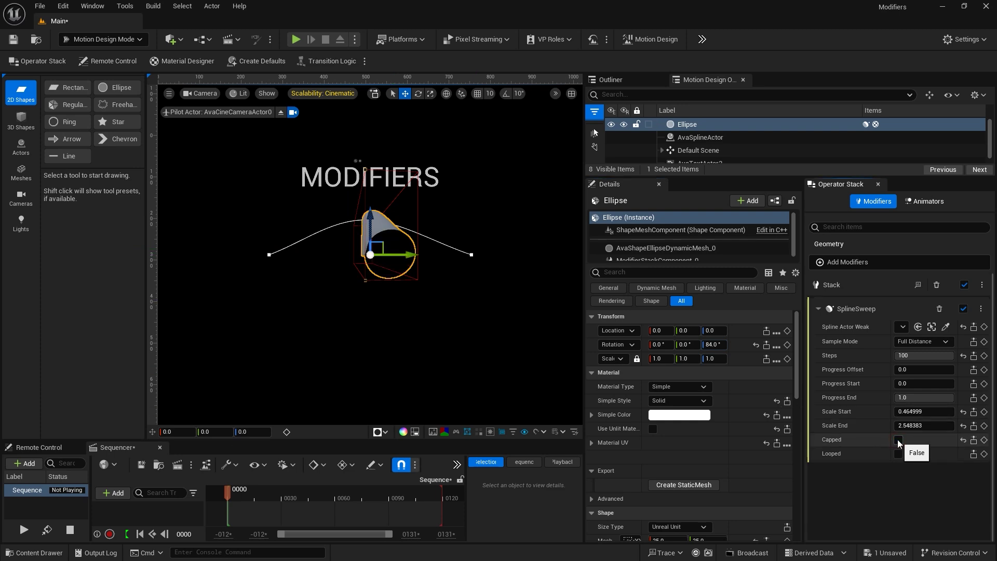
{"action": "left_click", "coordinate": [897, 440]}
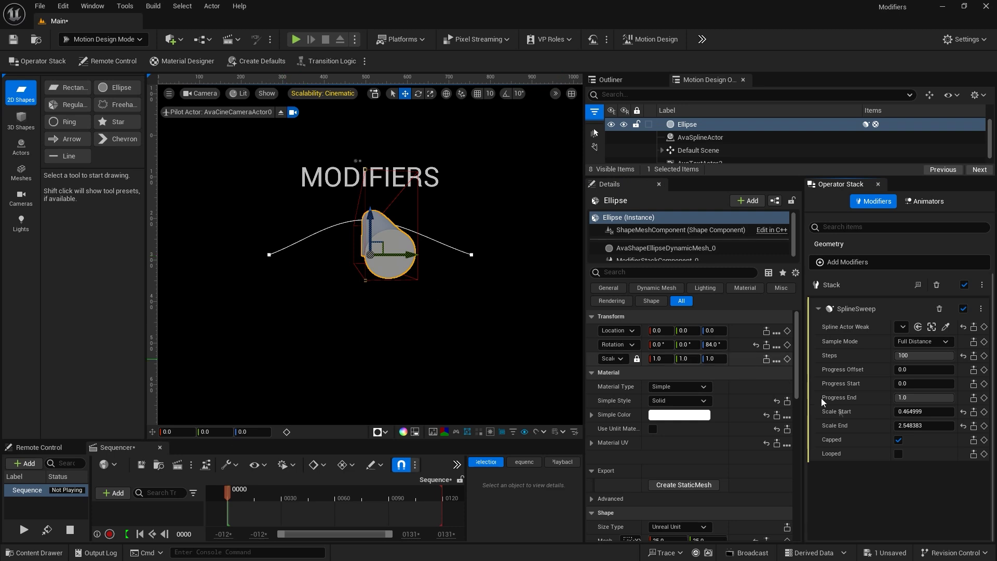
{"action": "left_click", "coordinate": [899, 453]}
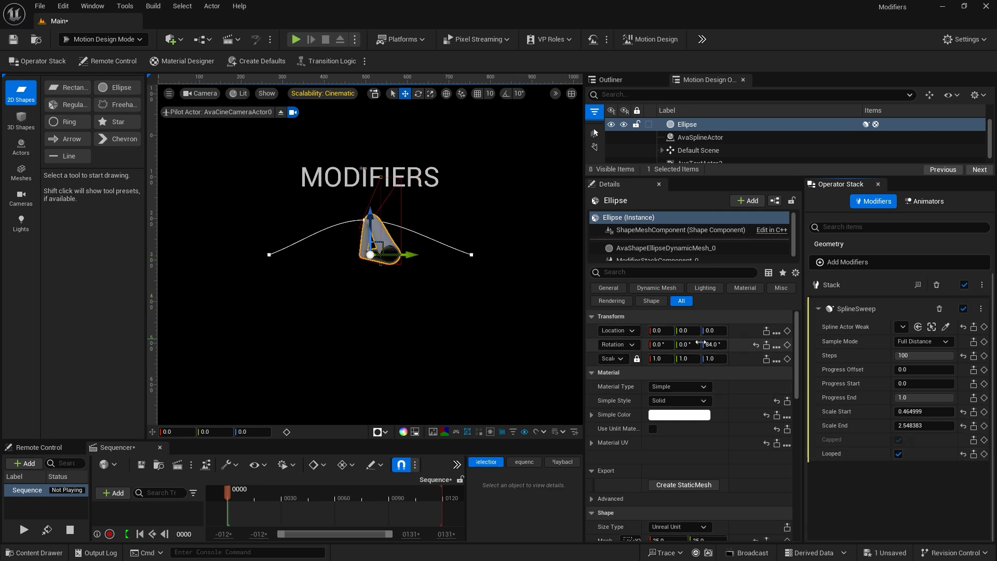
{"action": "left_click_drag", "start_coordinate": [714, 344], "coordinate": [741, 365]}
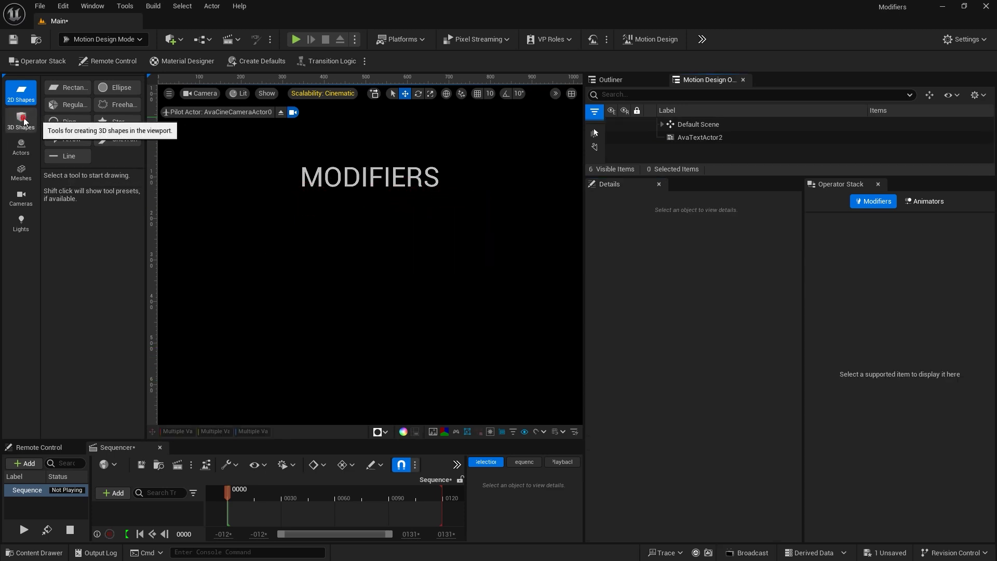
- Add a 3D Cube, set its mesh size ratio to Free and stretch its Z size to about 277
{"action": "left_click", "coordinate": [24, 121]}
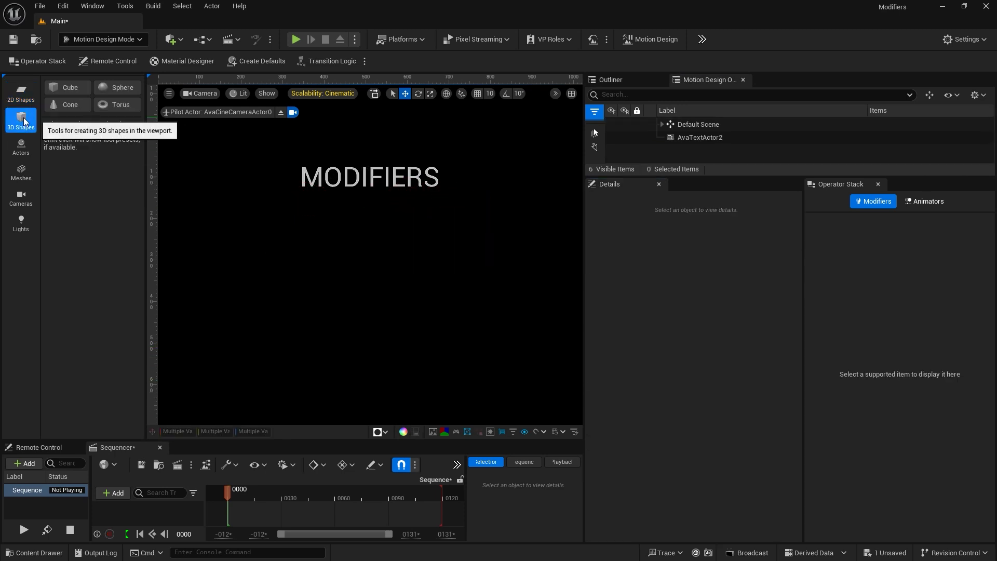
{"action": "left_click", "coordinate": [68, 88]}
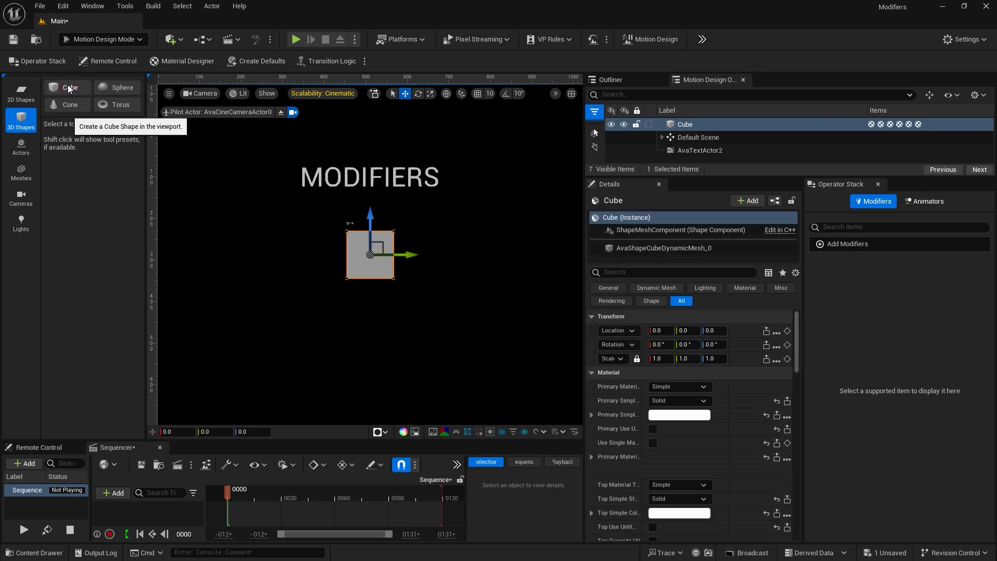
{"action": "left_click_drag", "start_coordinate": [793, 353], "coordinate": [800, 462]}
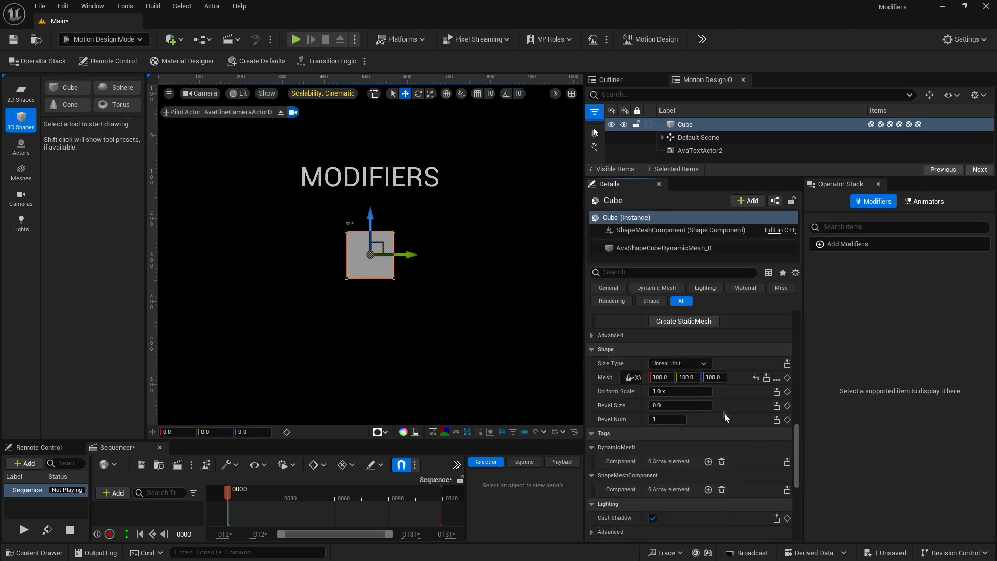
{"action": "left_click", "coordinate": [632, 379]}
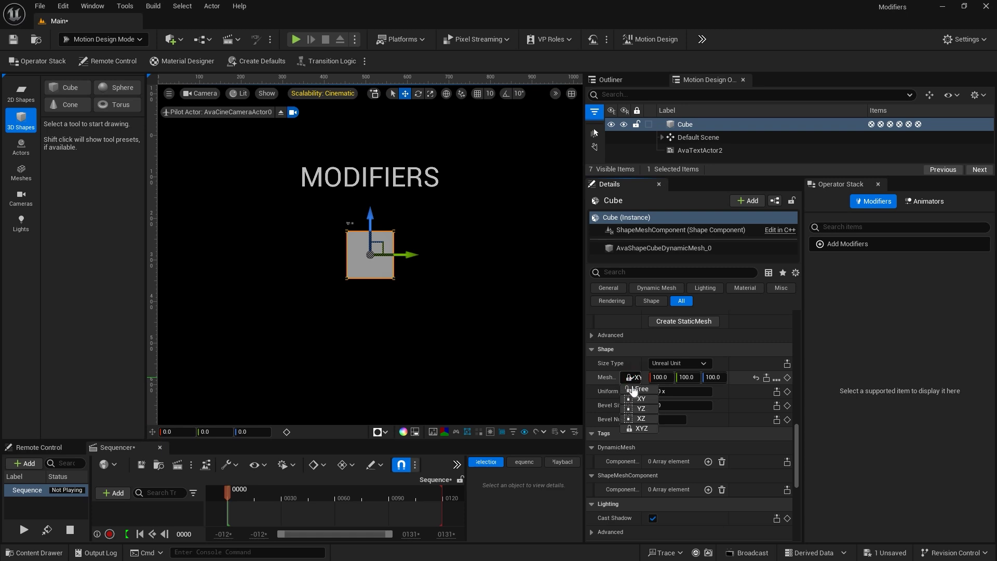
{"action": "left_click", "coordinate": [635, 388]}
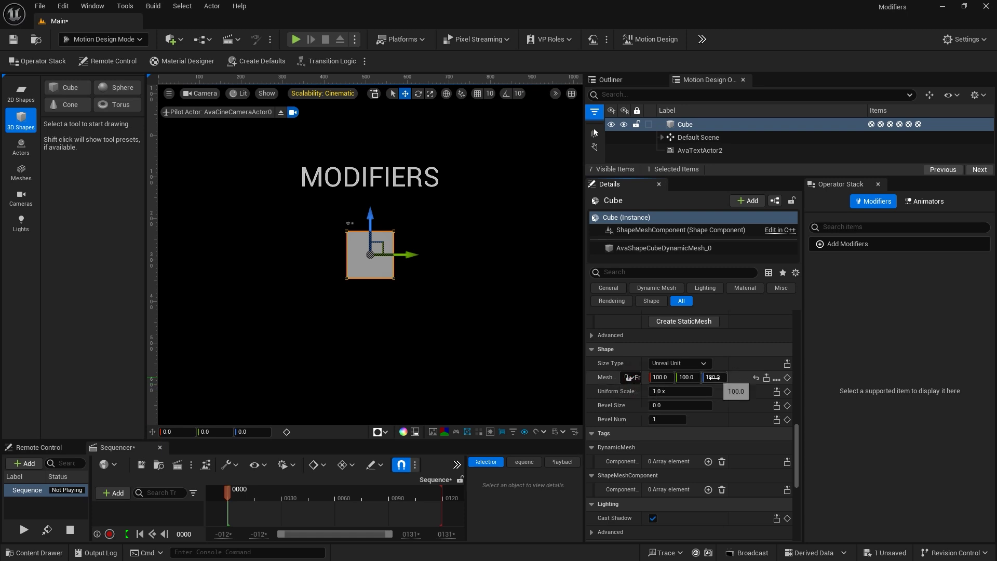
{"action": "left_click_drag", "start_coordinate": [714, 377], "coordinate": [786, 375]}
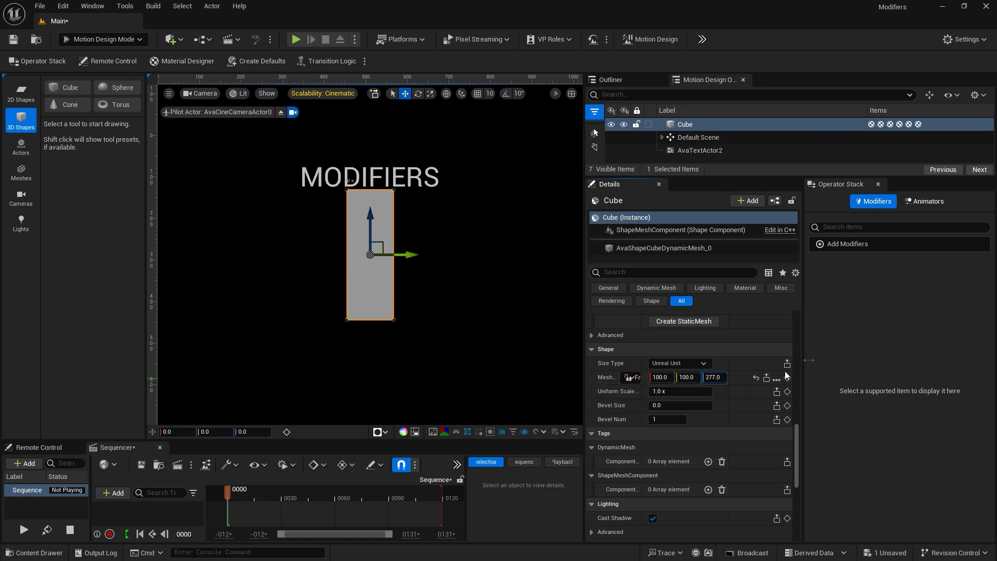
- Add a Taper modifier to the Cube and set the Subdivide modifier's Cuts to 10
{"action": "left_click", "coordinate": [849, 246]}
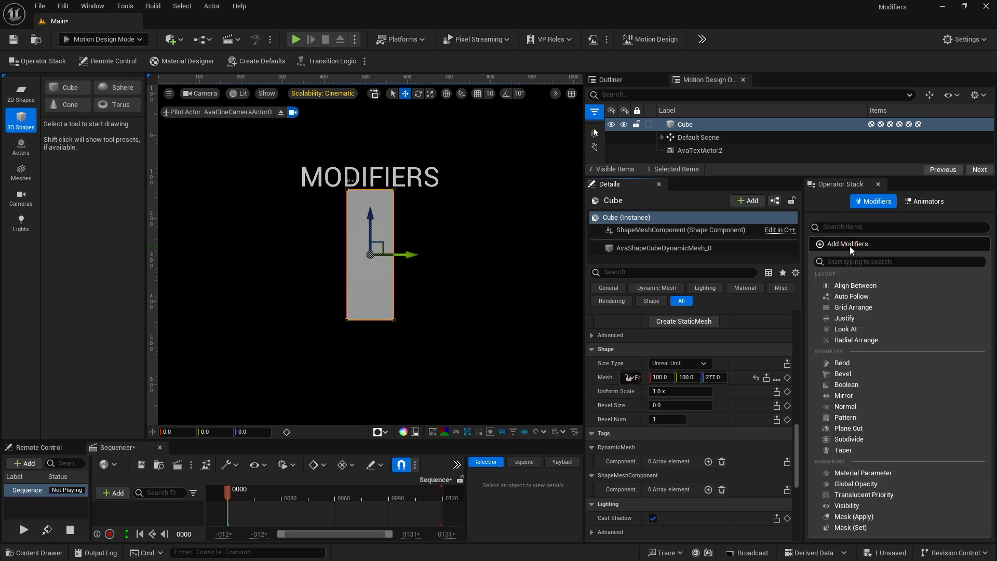
{"action": "left_click", "coordinate": [858, 450]}
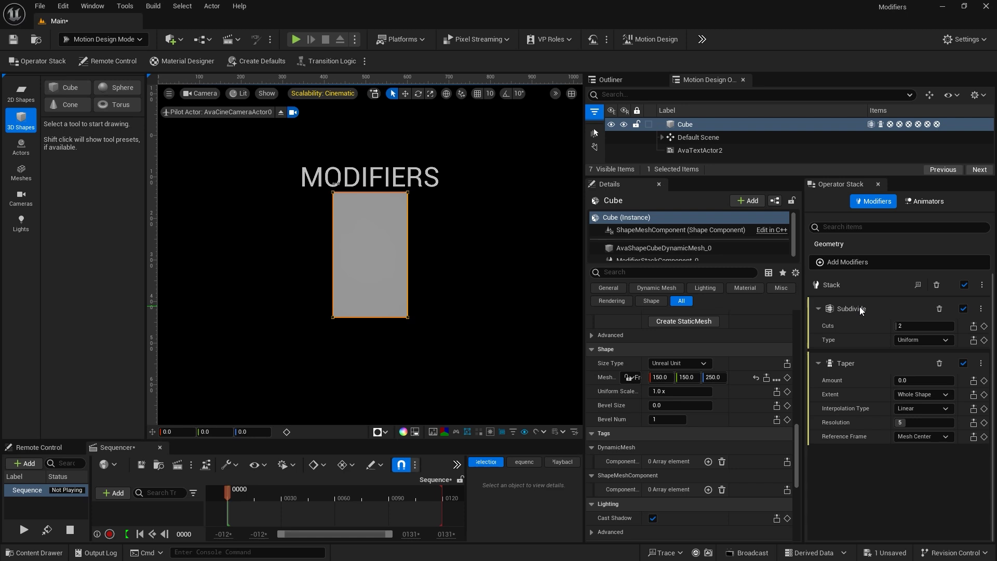
{"action": "left_click", "coordinate": [910, 328]}
{"action": "type", "text": "1"}
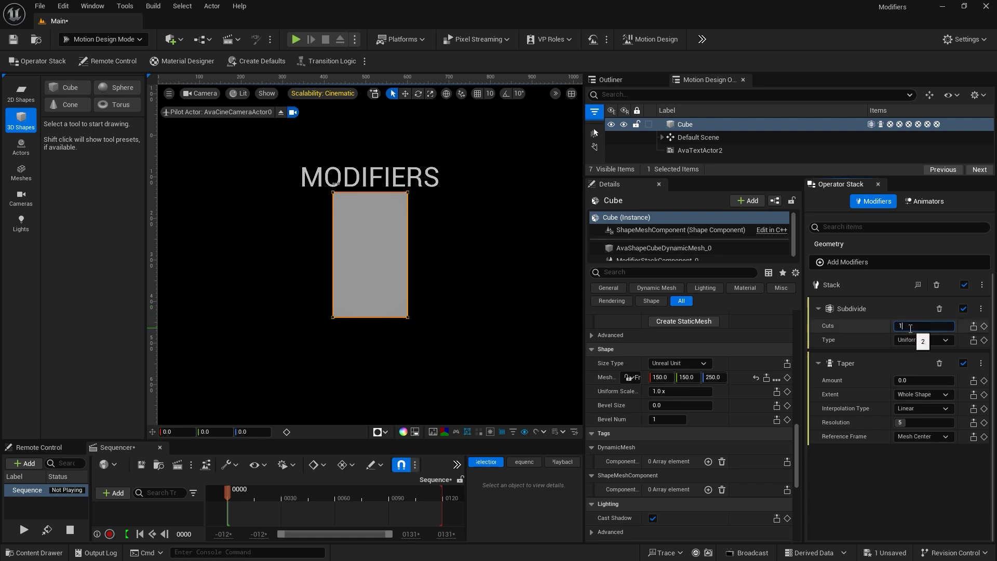
{"action": "type", "text": "0"}
{"action": "key", "text": "Return"}
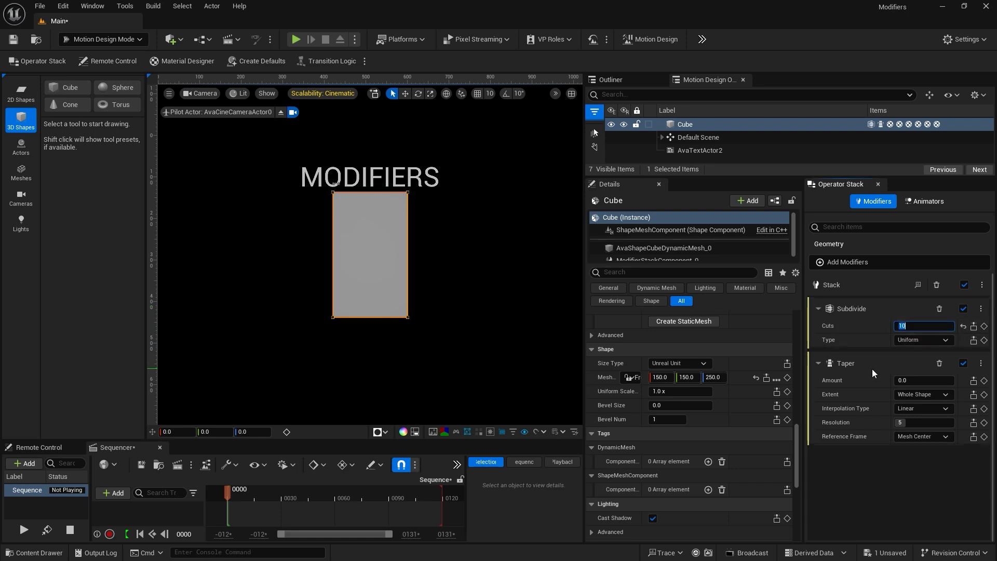
- Set the Taper Amount to about 0.51 with a Custom extent of about 58.6% upper and 69.4% lower
{"action": "left_click_drag", "start_coordinate": [901, 380], "coordinate": [926, 380]}
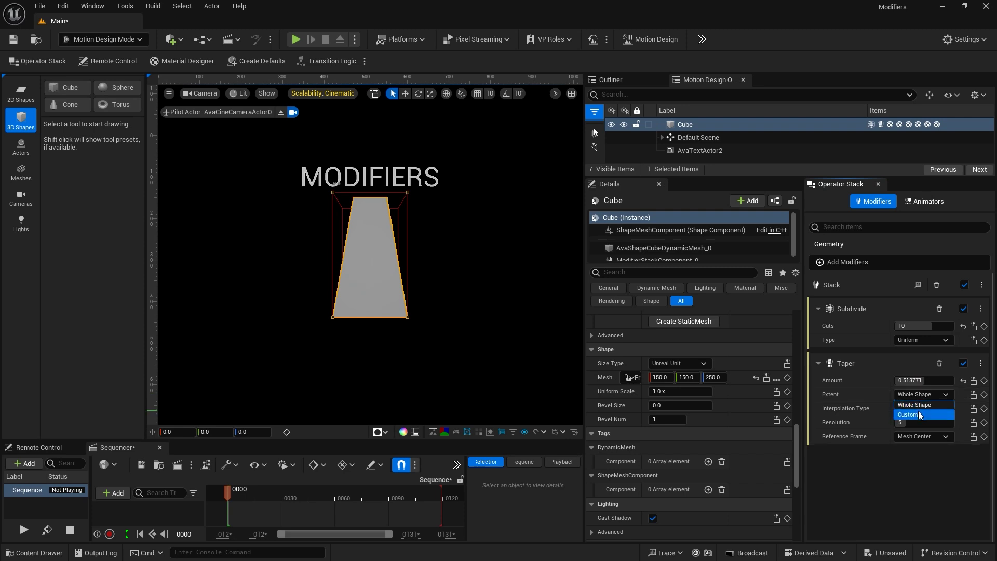
{"action": "left_click", "coordinate": [914, 414]}
{"action": "left_click_drag", "start_coordinate": [924, 408], "coordinate": [948, 422]}
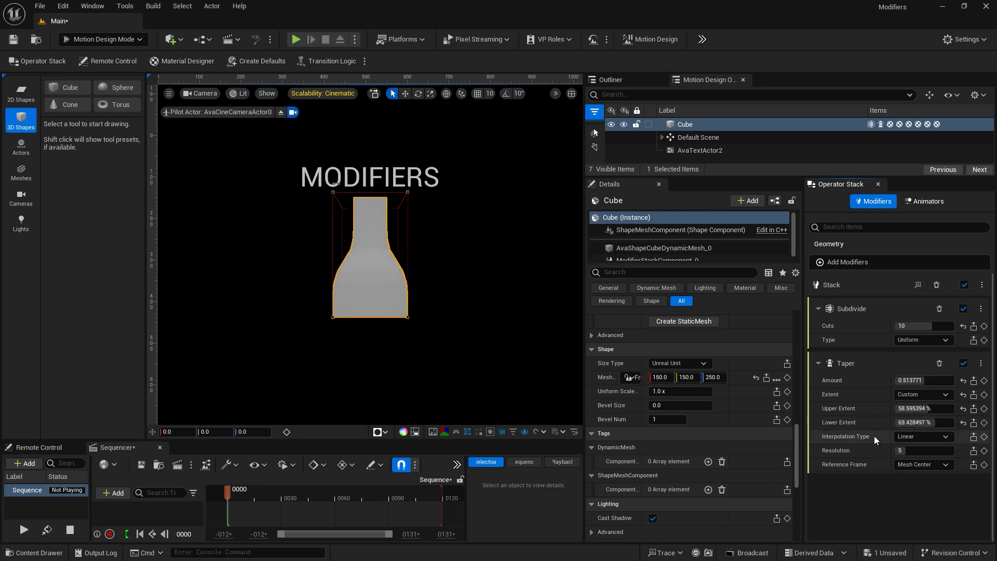
- Cycle the Taper's Interpolation Type through Quadratic, Cubic and Quadratic Inverse to Cubic Inverse, and try Resolution 7 before returning it to 5
{"action": "left_click", "coordinate": [919, 437]}
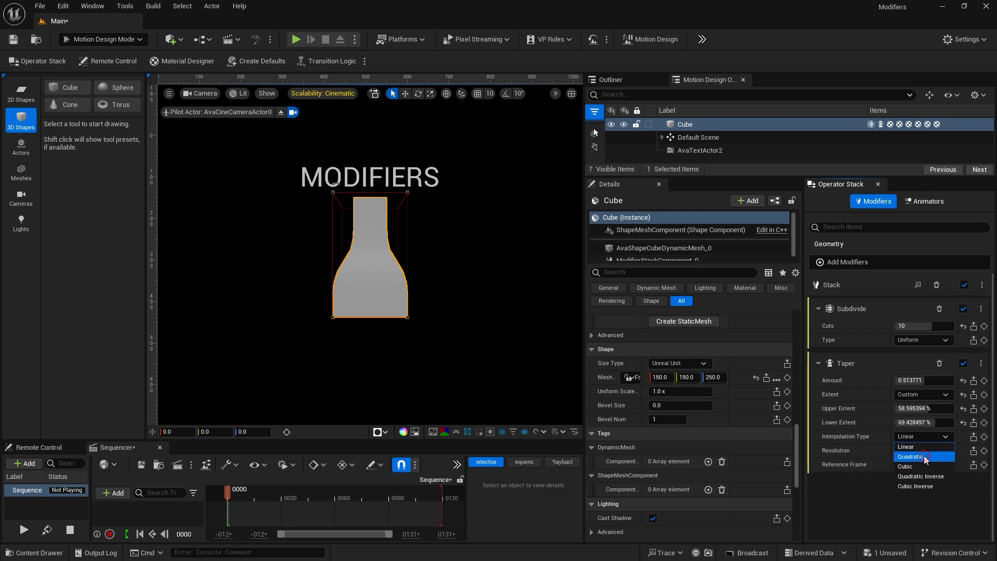
{"action": "left_click", "coordinate": [924, 457]}
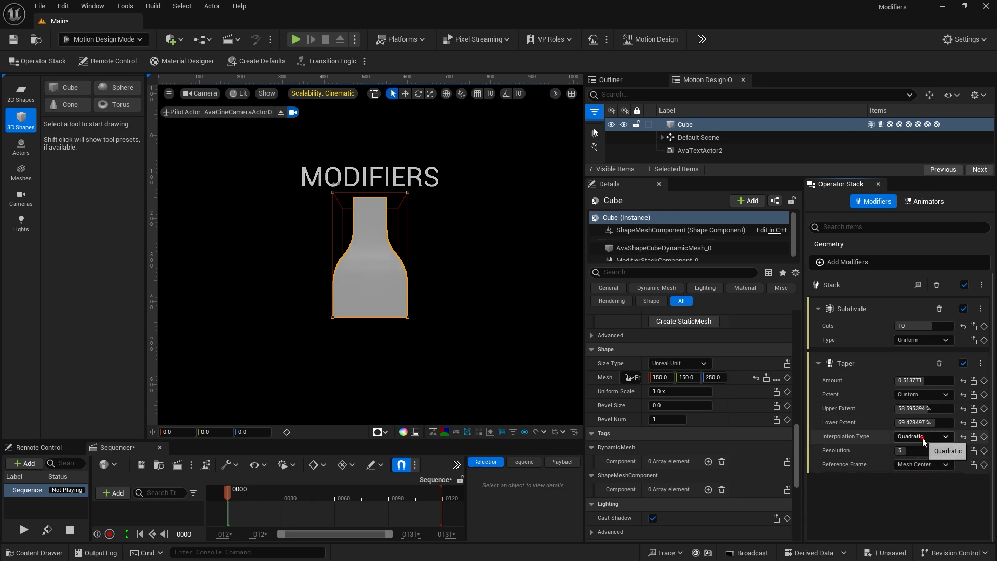
{"action": "left_click", "coordinate": [922, 437]}
{"action": "left_click", "coordinate": [923, 463]}
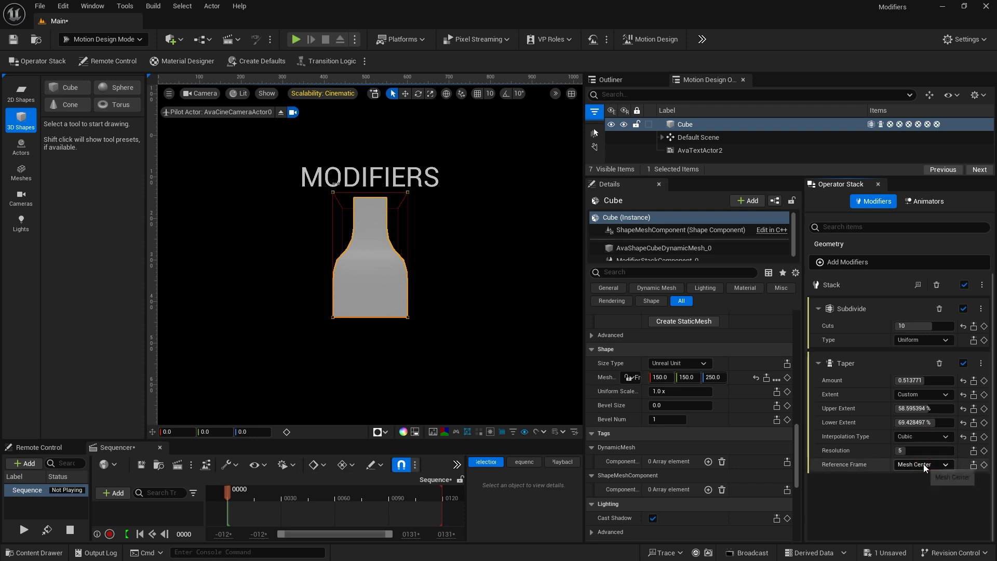
{"action": "left_click", "coordinate": [924, 438]}
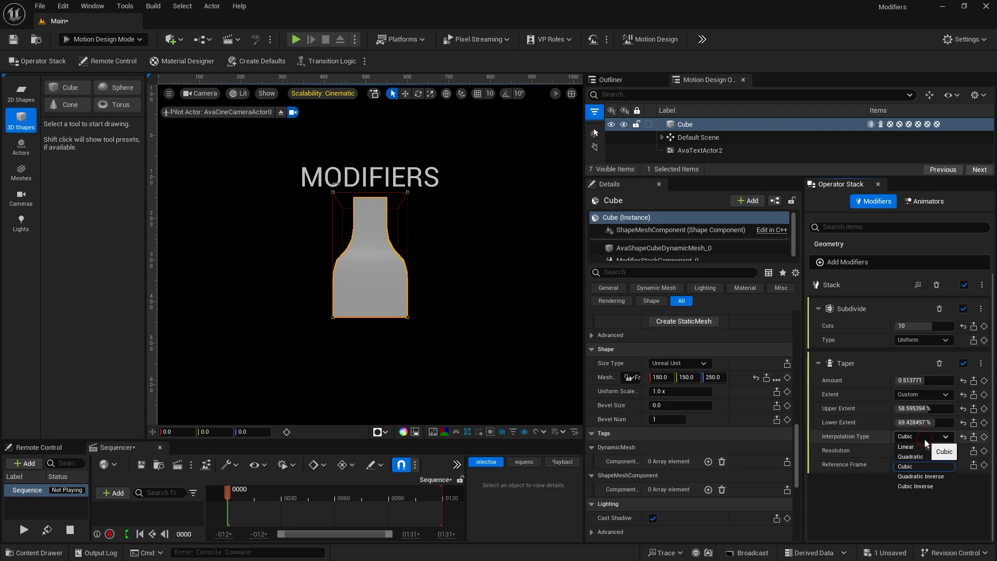
{"action": "left_click", "coordinate": [928, 476]}
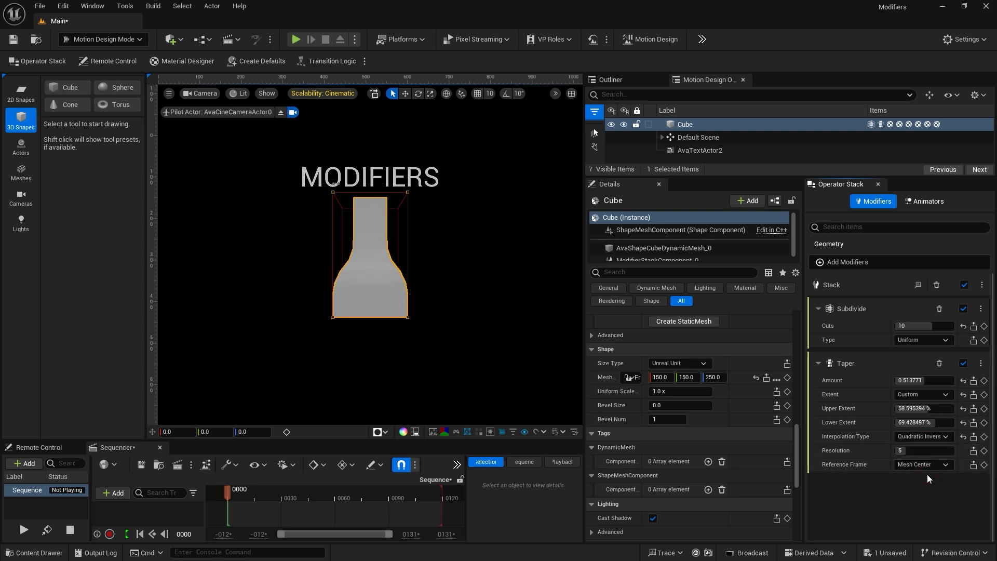
{"action": "left_click", "coordinate": [922, 437]}
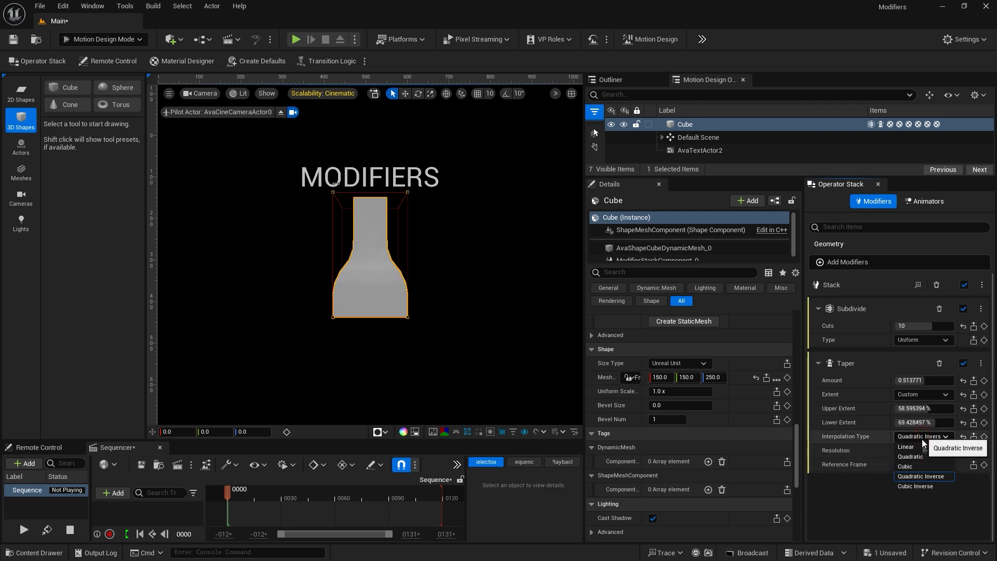
{"action": "left_click", "coordinate": [923, 484]}
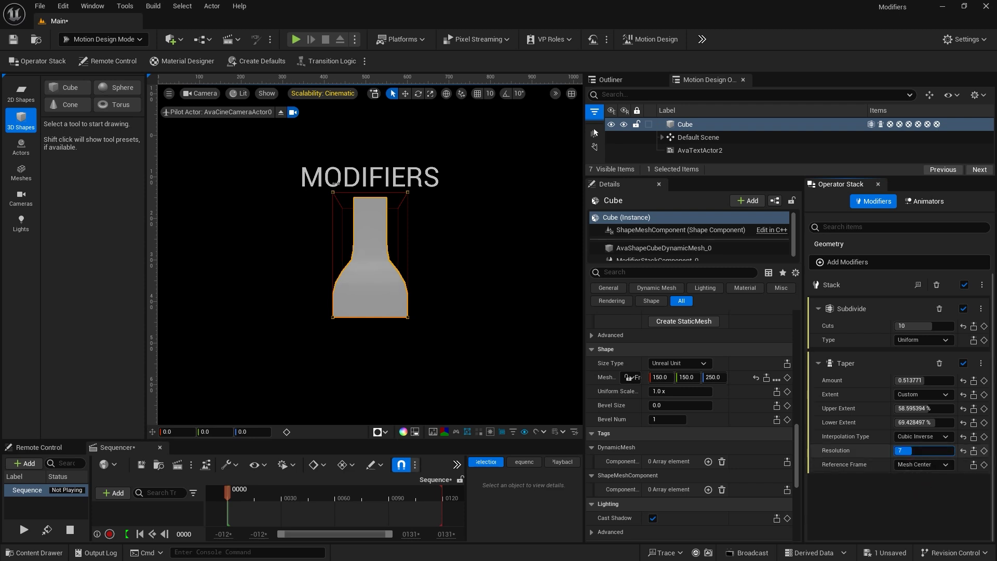
{"action": "mouse_move", "coordinate": [914, 450]}
{"action": "left_mouse_down"}
{"action": "mouse_move", "coordinate": [935, 450]}
{"action": "mouse_move", "coordinate": [906, 450]}
{"action": "left_mouse_up"}
- Set the Taper's Reference Frame to Custom and adjust its second Offset value
{"action": "left_click", "coordinate": [913, 465]}
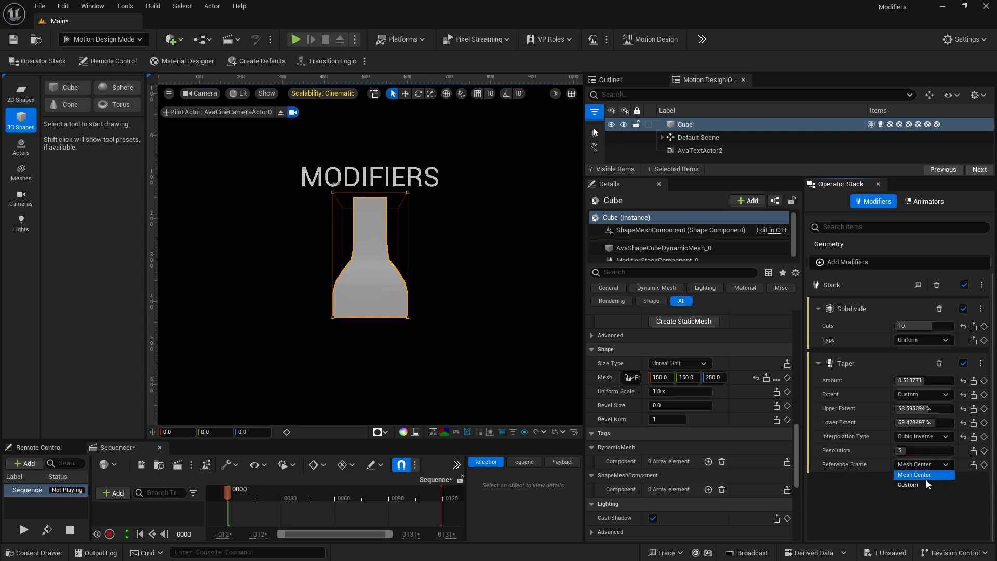
{"action": "left_click", "coordinate": [914, 483]}
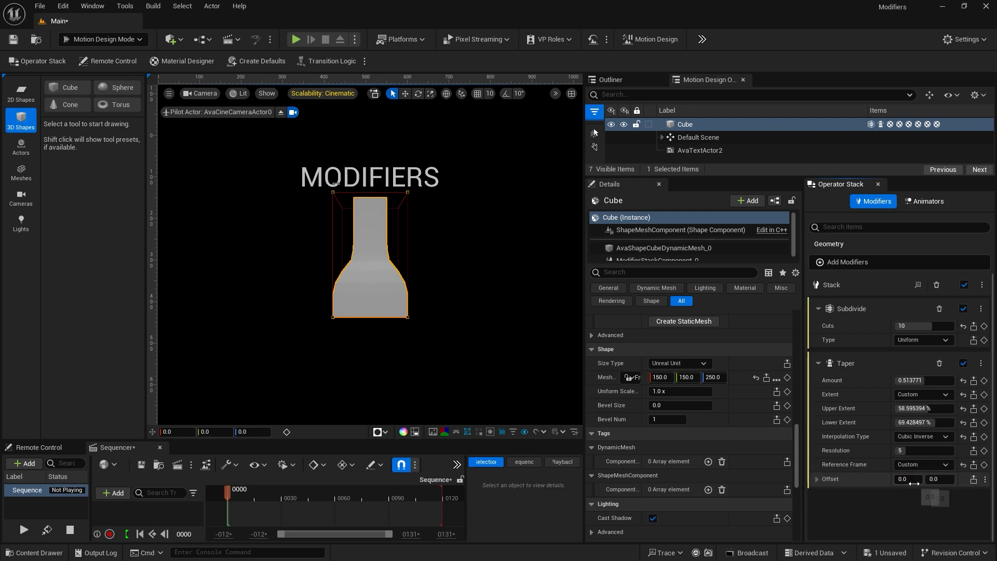
{"action": "mouse_move", "coordinate": [935, 478]}
{"action": "left_mouse_down"}
{"action": "mouse_move", "coordinate": [965, 479]}
{"action": "mouse_move", "coordinate": [906, 479]}
{"action": "mouse_move", "coordinate": [934, 479]}
{"action": "left_mouse_up"}
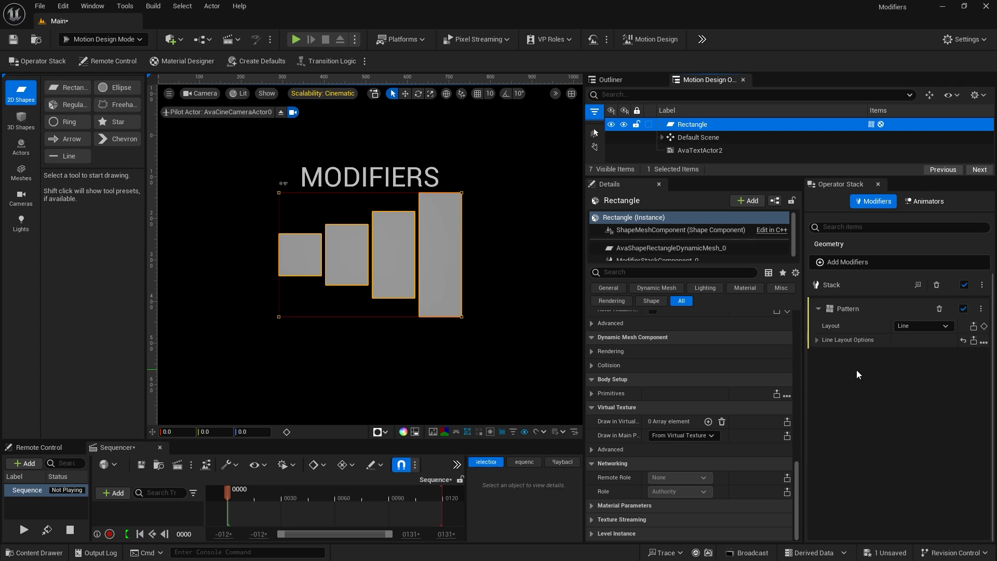